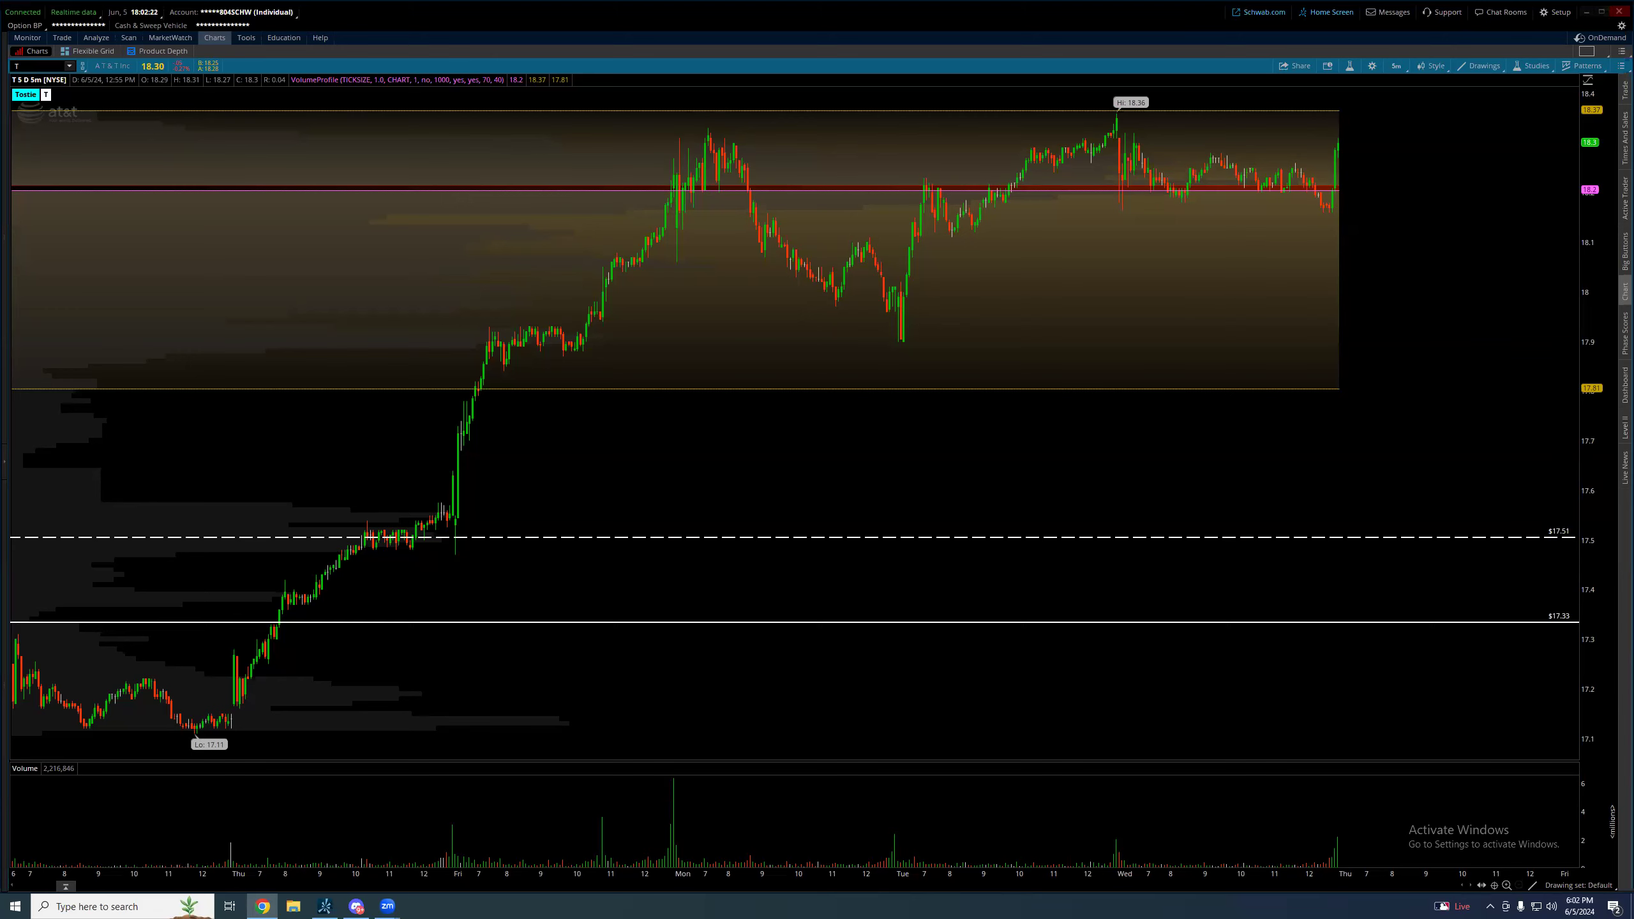
# Load the META chart and set the time frame to 1 Y : 1D
pyautogui.click(26, 66)
pyautogui.write('META')
pyautogui.press('Return')
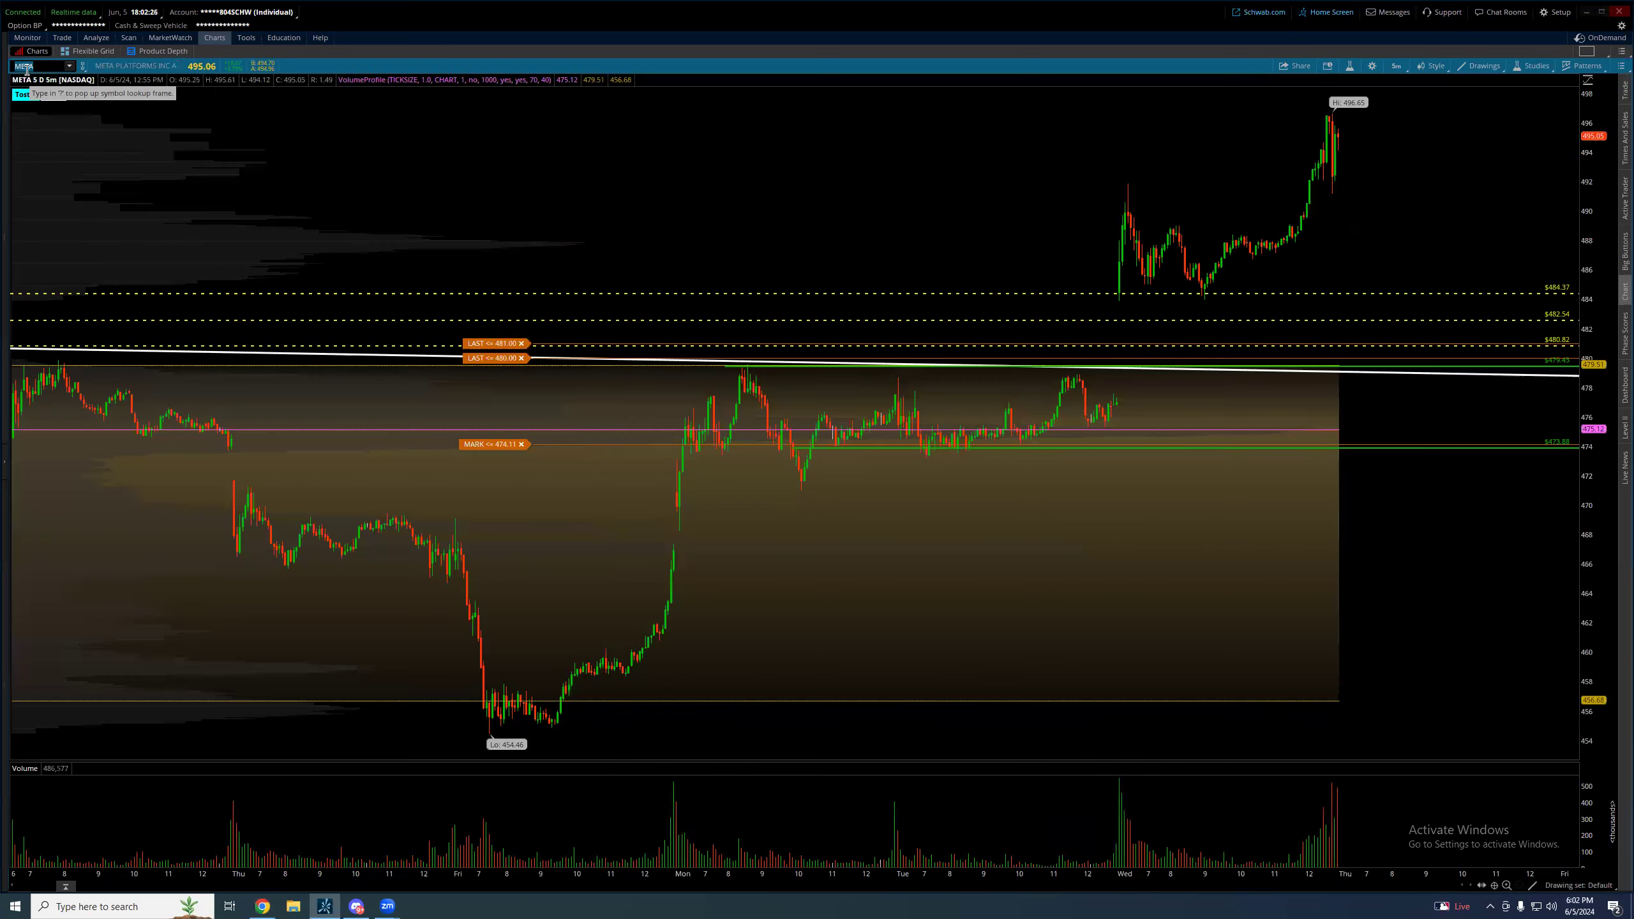
pyautogui.click(1394, 65)
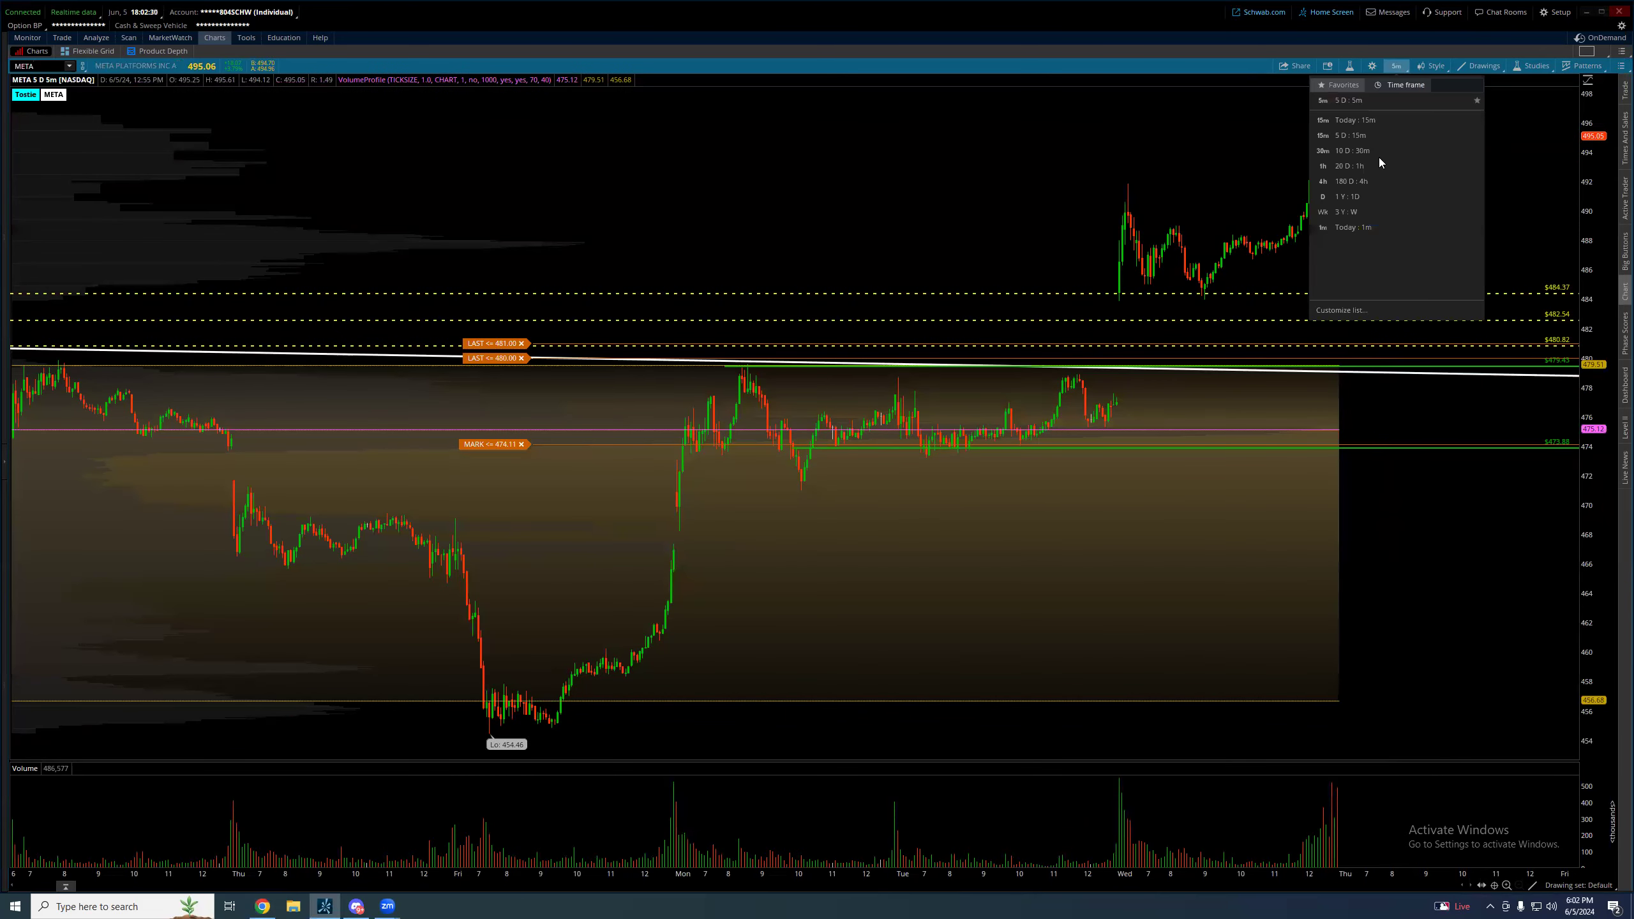
pyautogui.click(1350, 197)
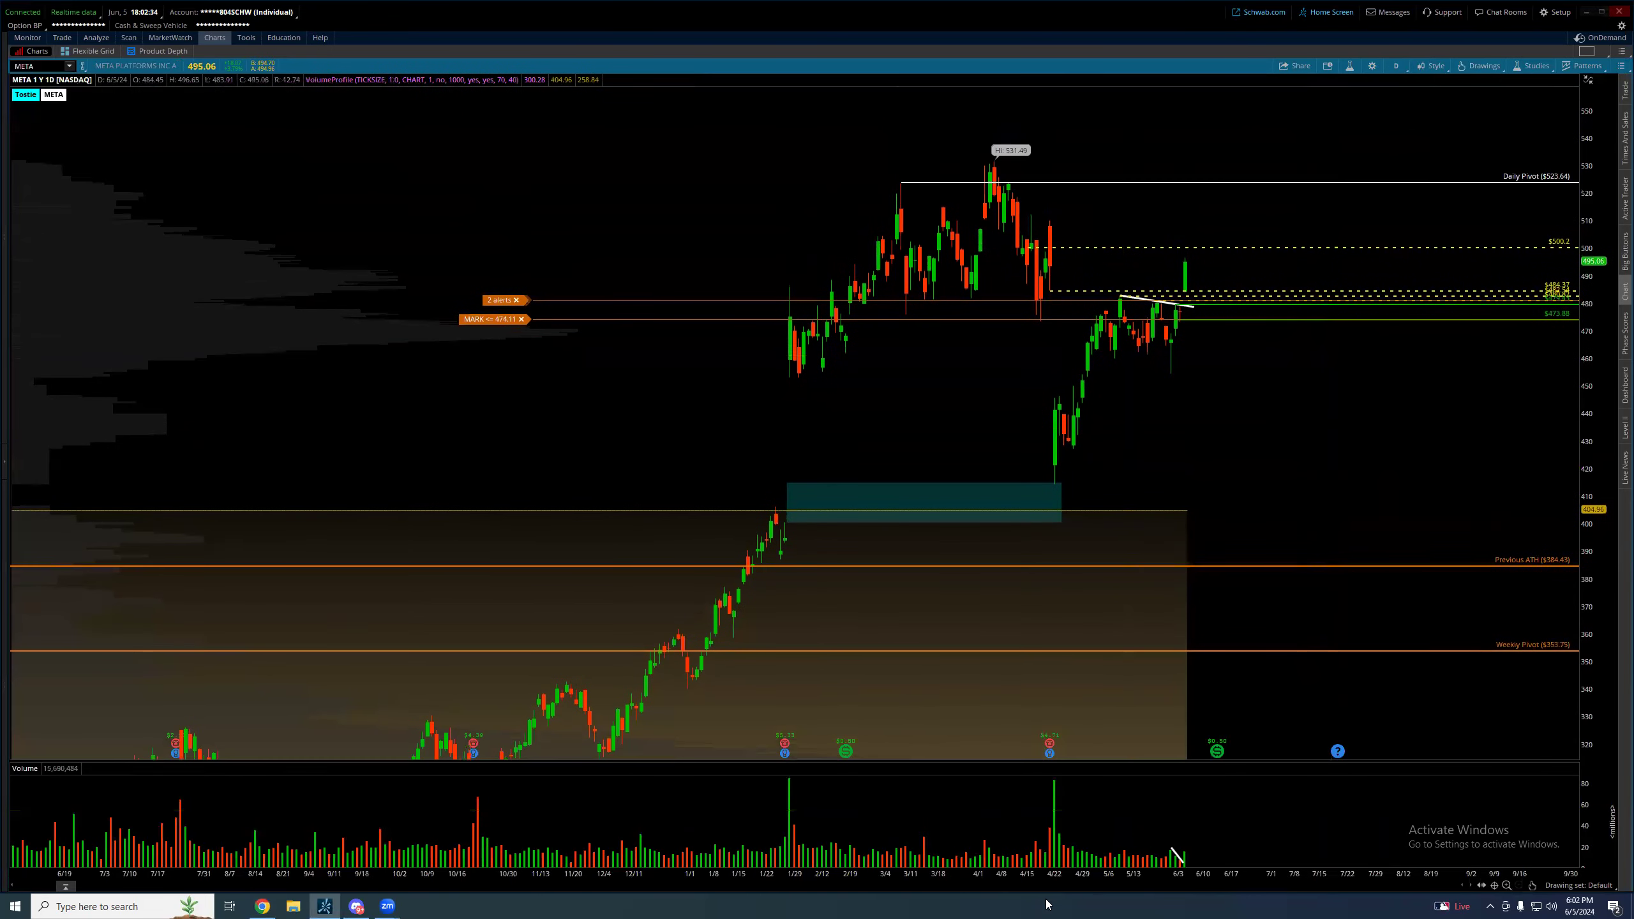
# Switch the chart from panning to selecting mode through its context menu
pyautogui.rightClick(1174, 750)
pyautogui.click(1222, 851)
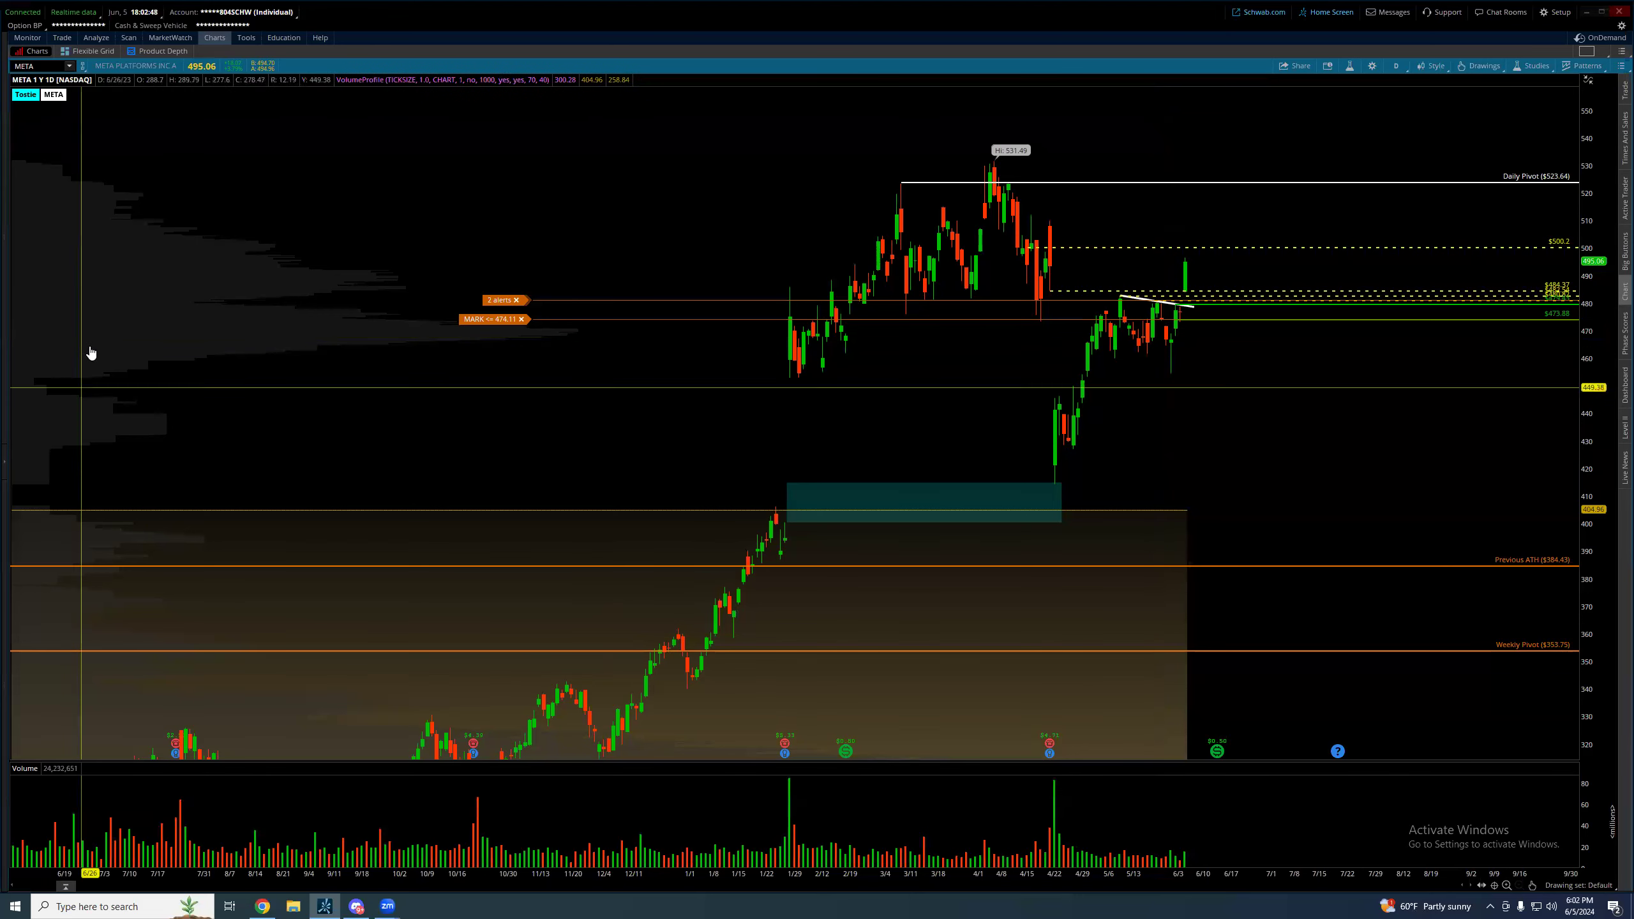
pyautogui.click(43, 63)
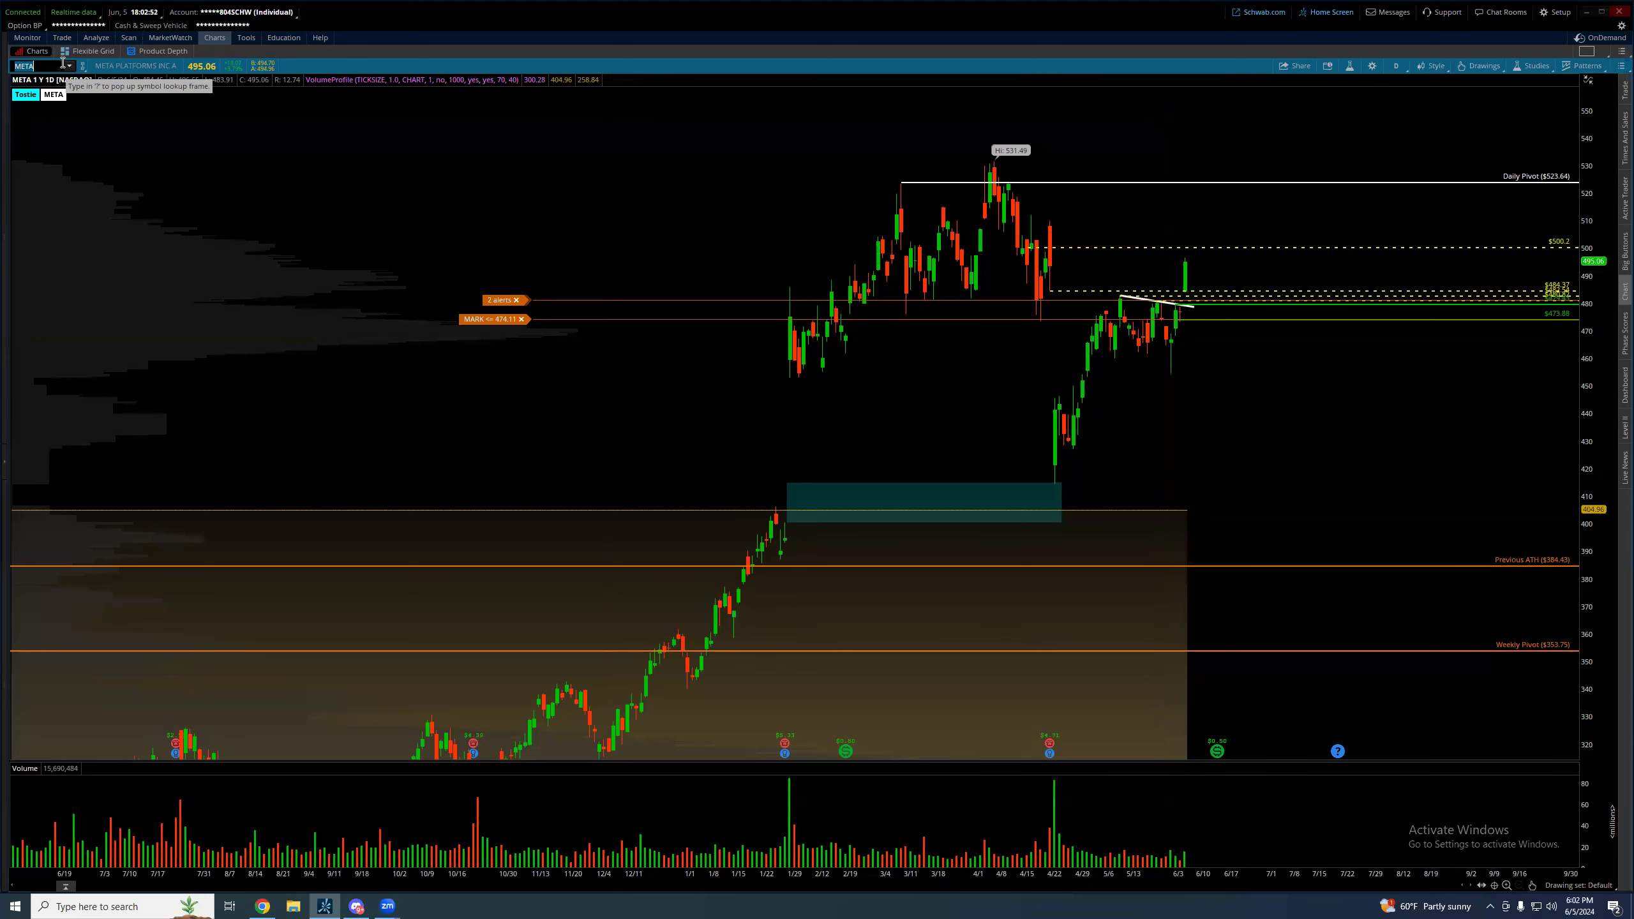
# Load SHOP, then VRT, and finish on the SPY one-year daily chart
pyautogui.write('SHOP')
pyautogui.press('Return')
pyautogui.write('VRT')
pyautogui.press('Return')
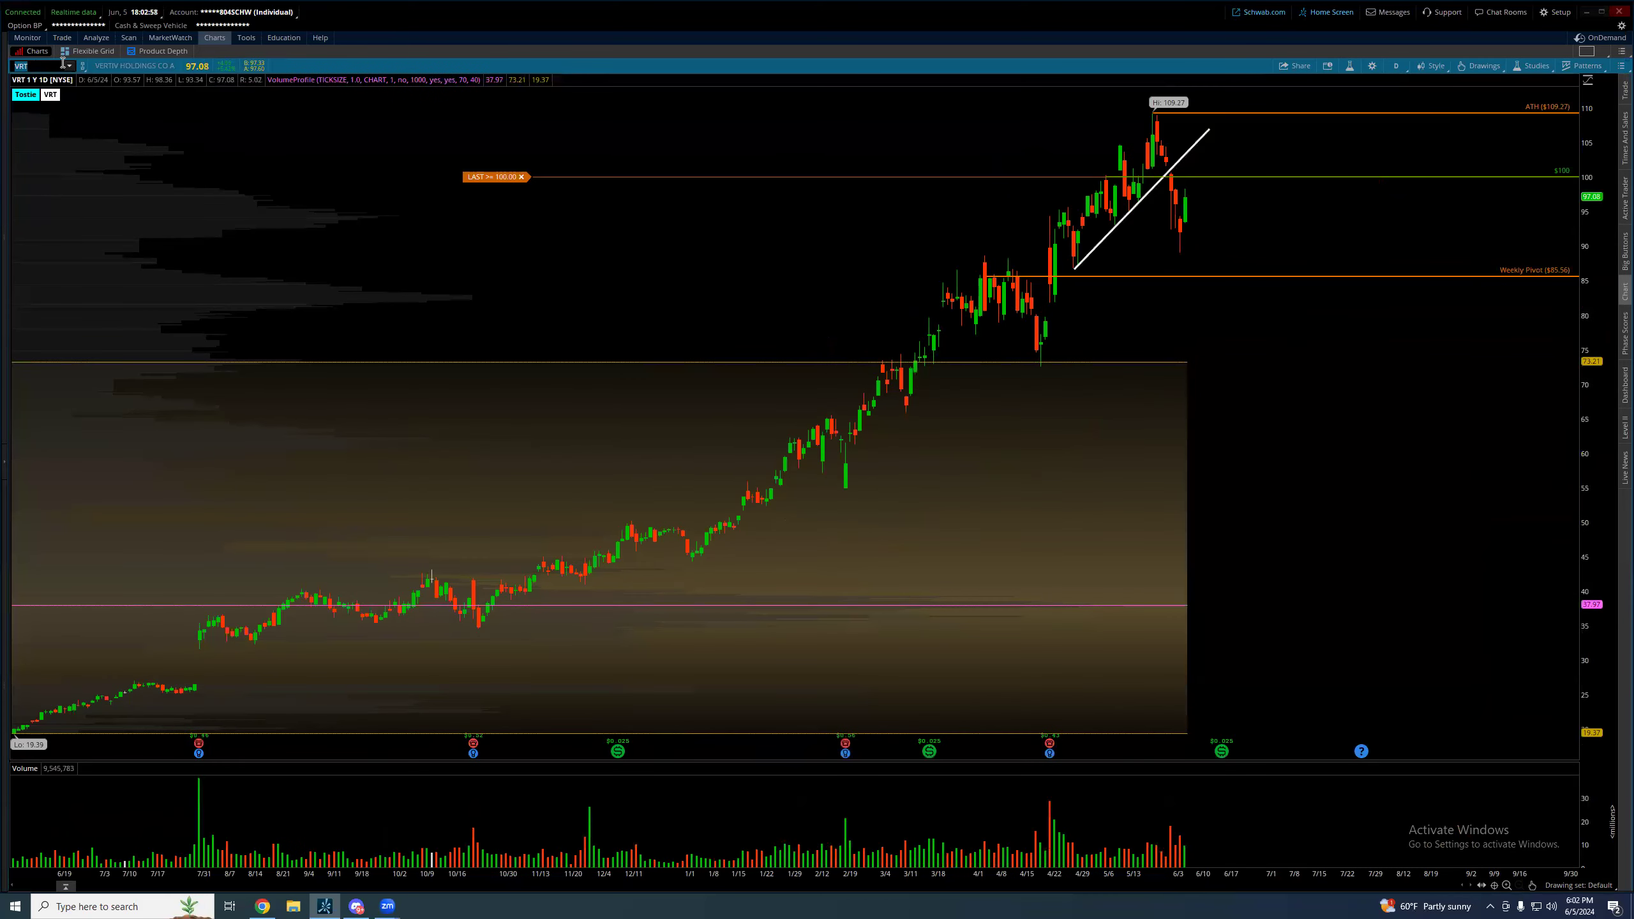
pyautogui.write('SPY')
pyautogui.press('Return')
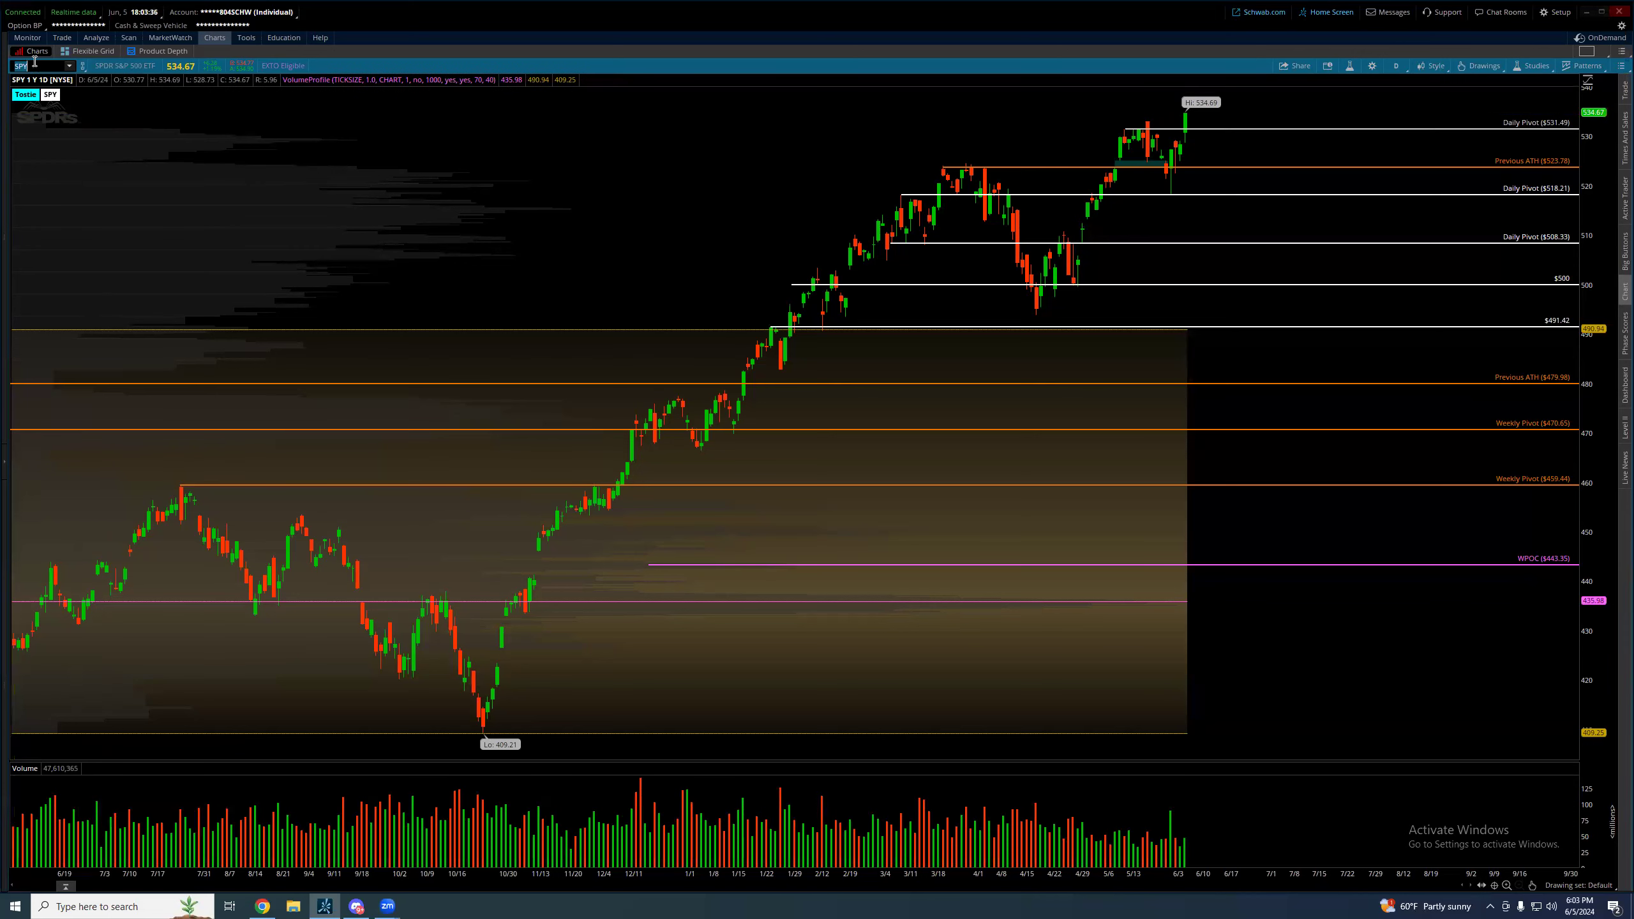
# Enter META, then SHOP, to show Shopify's one-year daily chart
pyautogui.write('ETA')
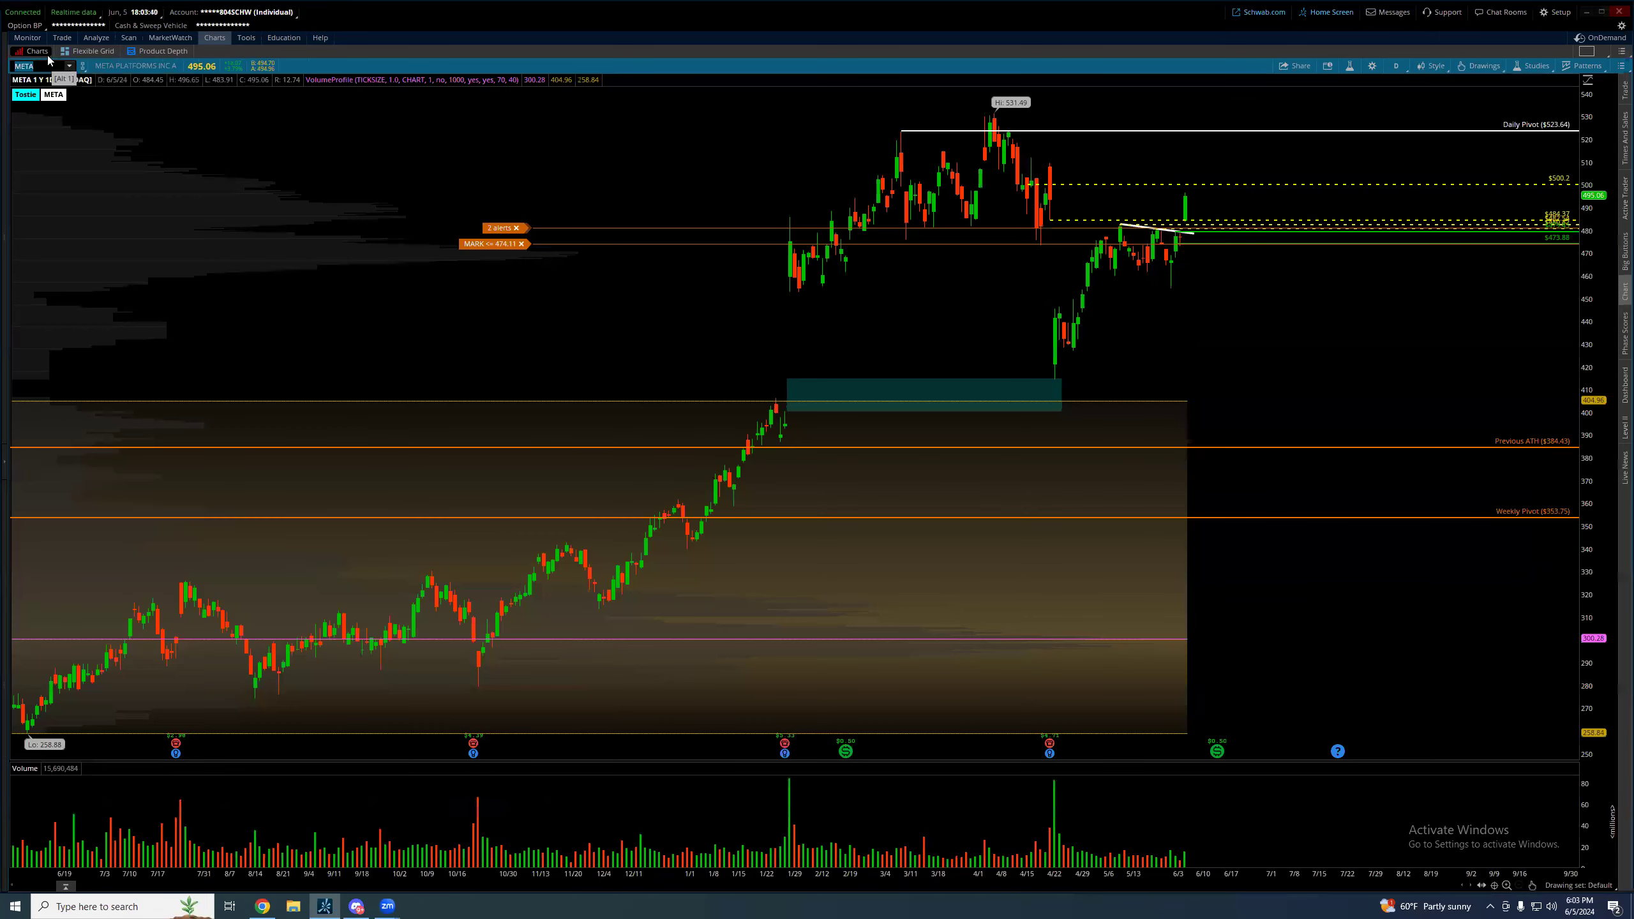
pyautogui.write('HOP')
pyautogui.press('Return')
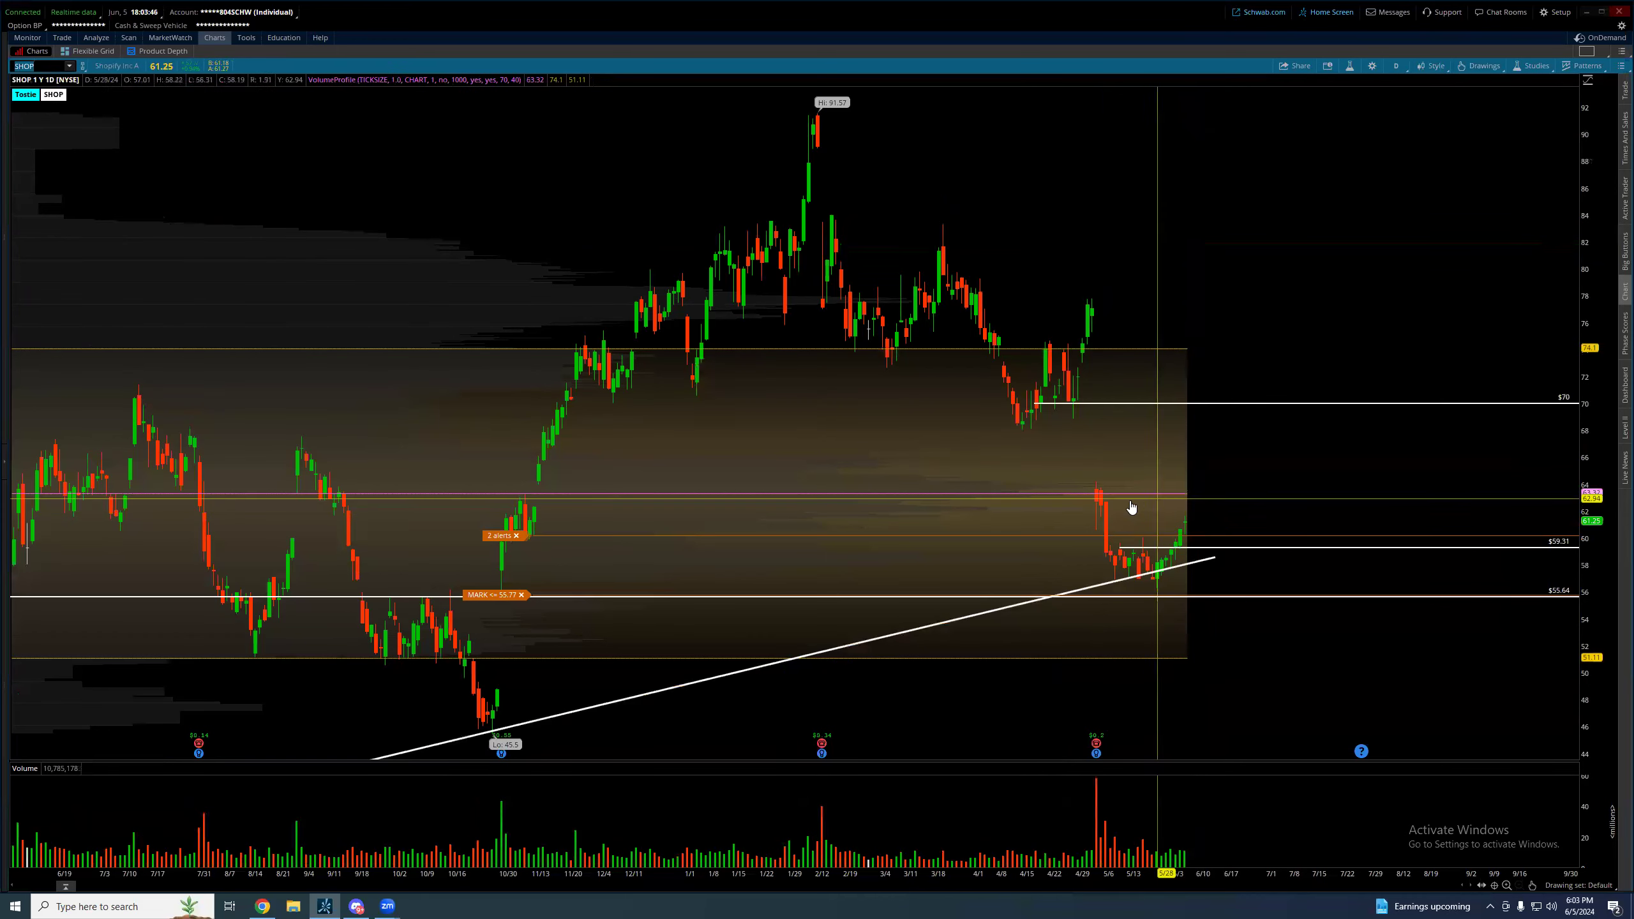
# Switch SHOP to 3 Y : W candles, then back to 1 Y : 1D
pyautogui.click(1408, 70)
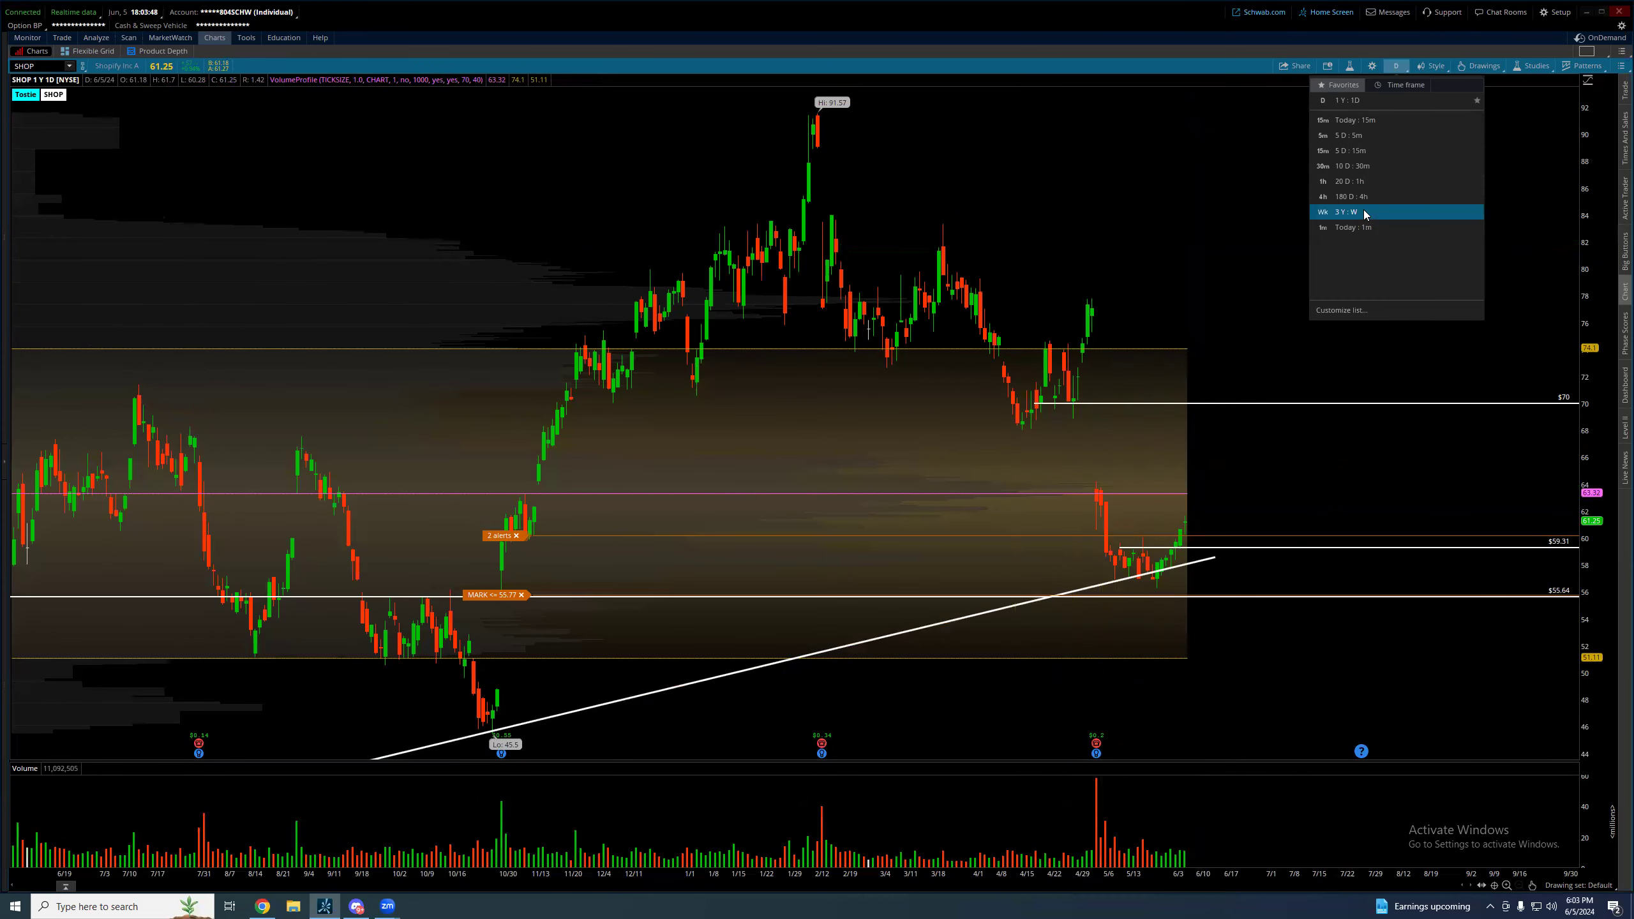
pyautogui.click(1364, 207)
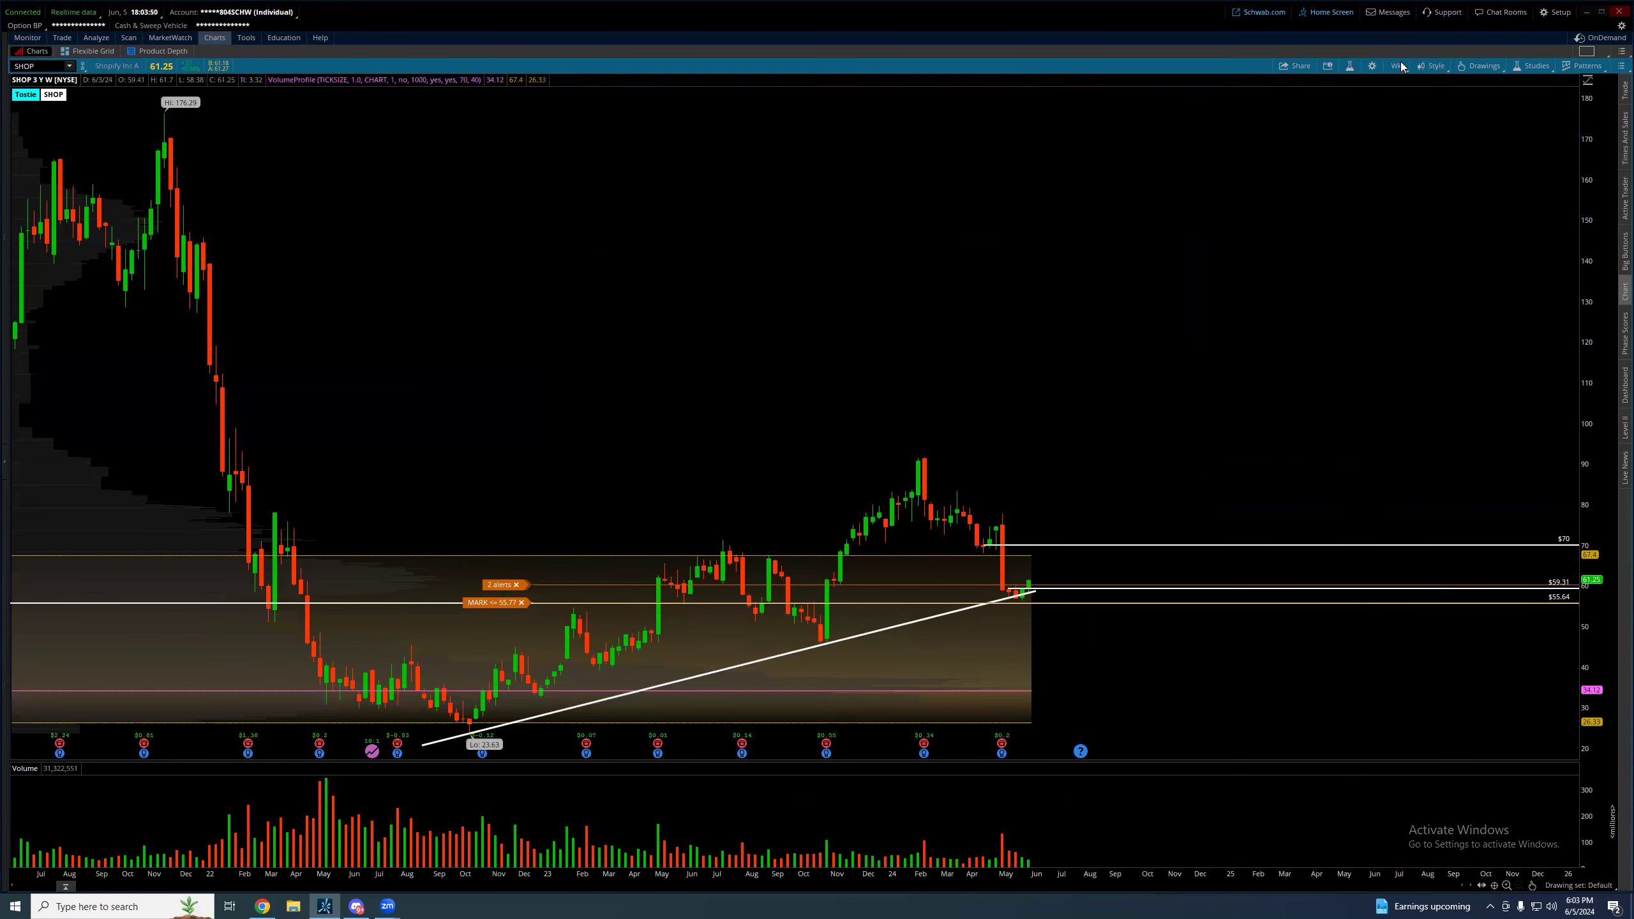
pyautogui.click(1397, 65)
pyautogui.click(1383, 207)
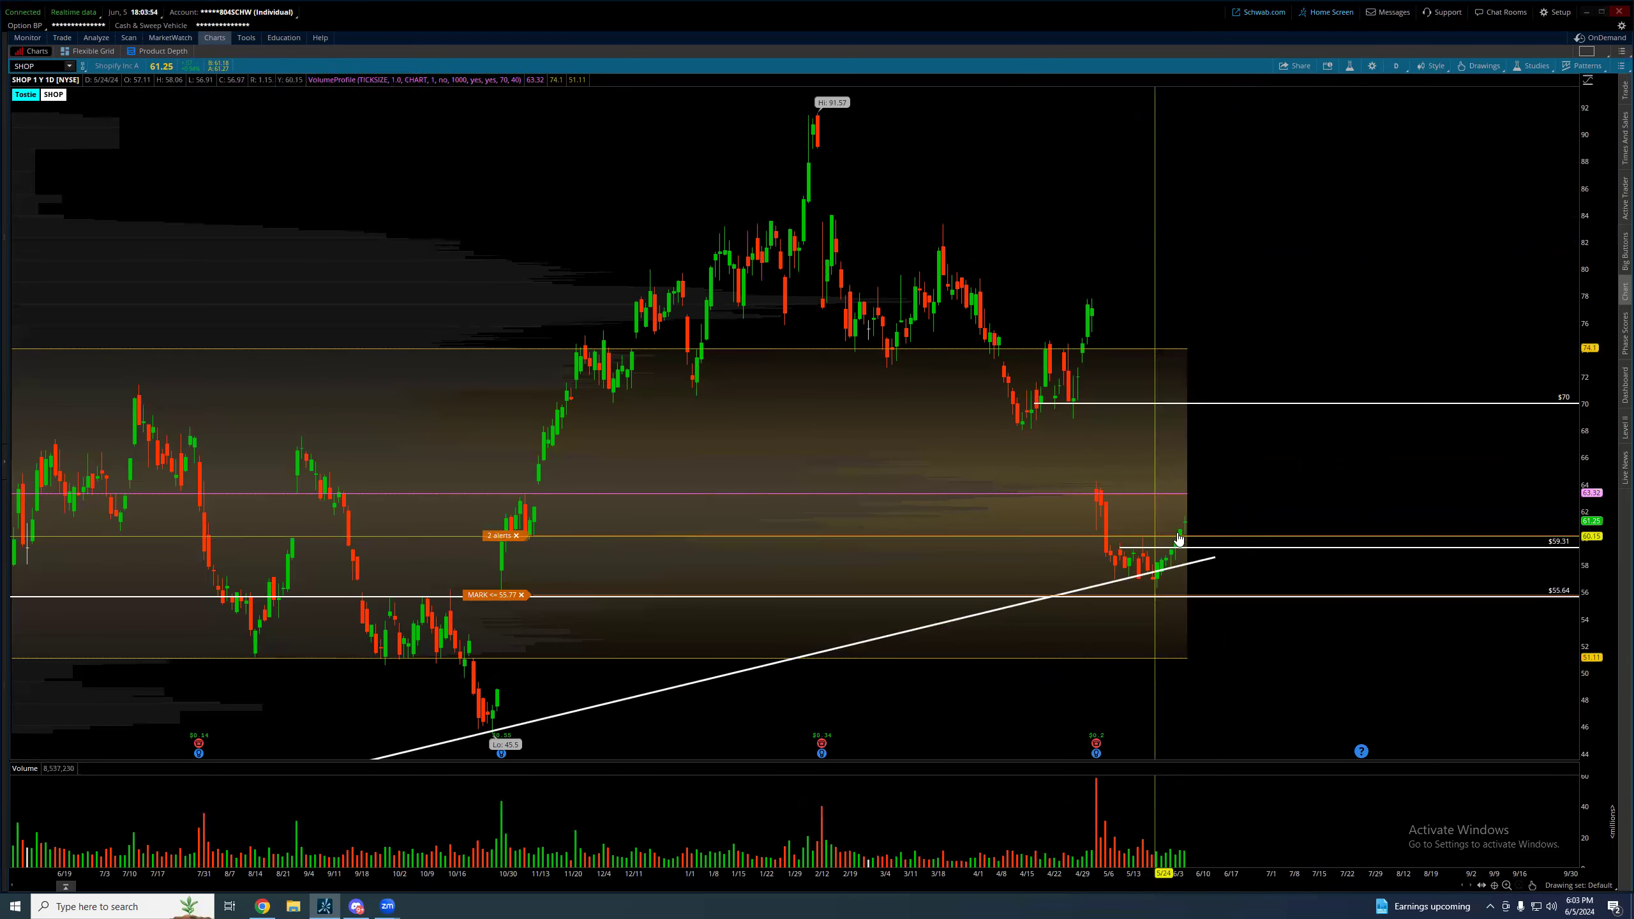
# Stretch the price scale to about 50–86, then present the Trading Plans slides full screen
pyautogui.moveTo(1572, 432)
pyautogui.mouseDown()
pyautogui.moveTo(1572, 463)
pyautogui.moveTo(1572, 447)
pyautogui.mouseUp()
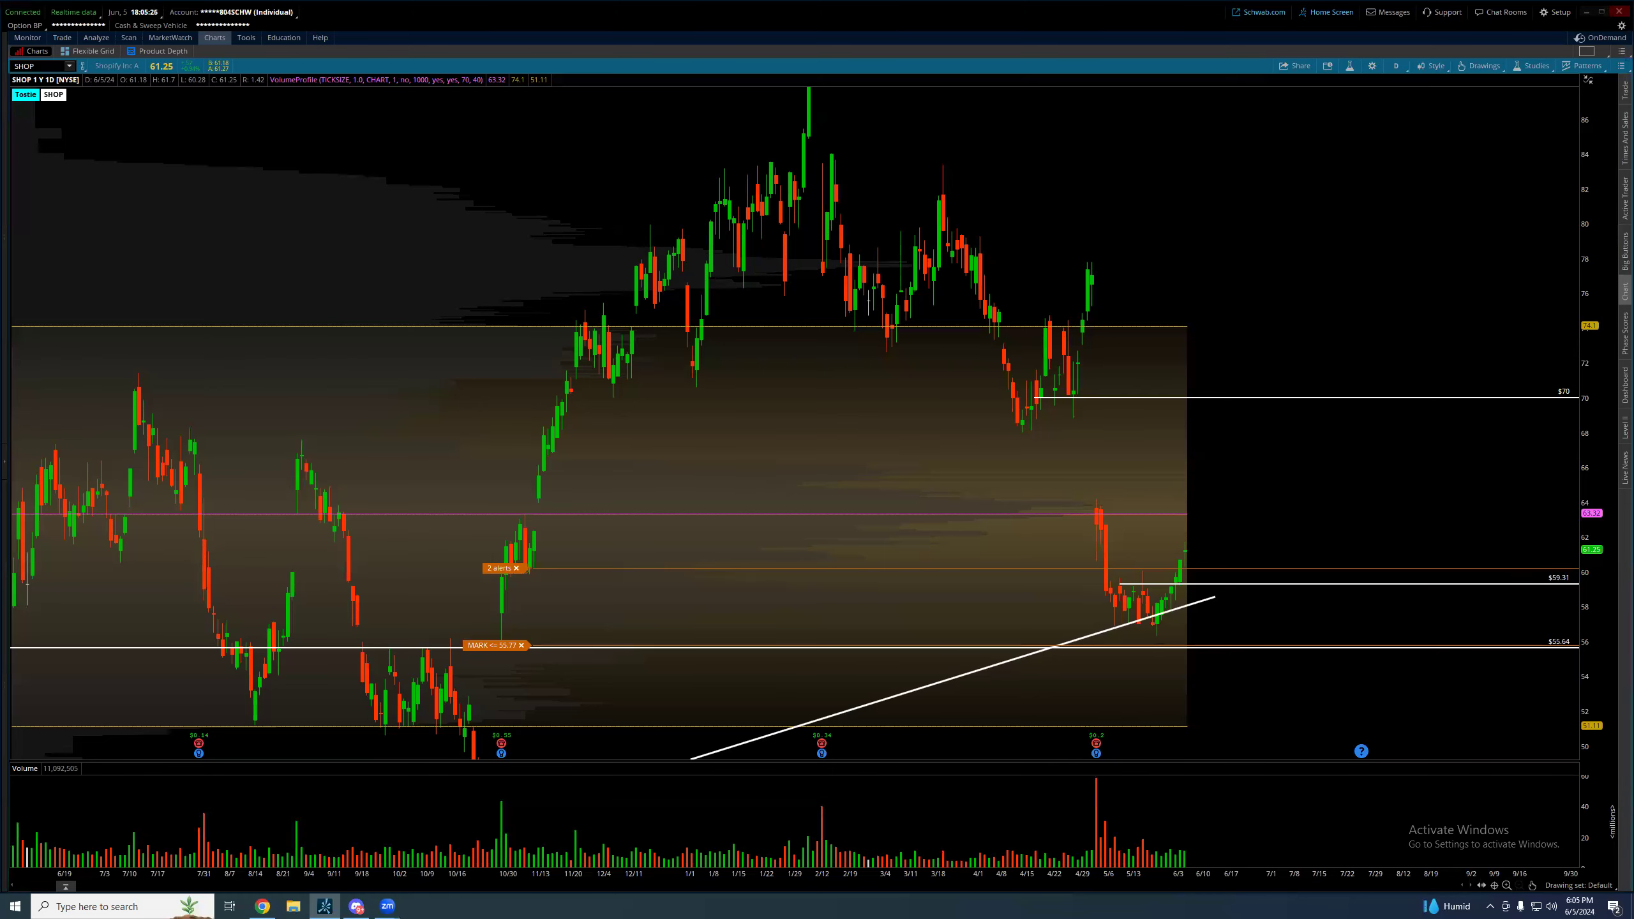
pyautogui.click(324, 907)
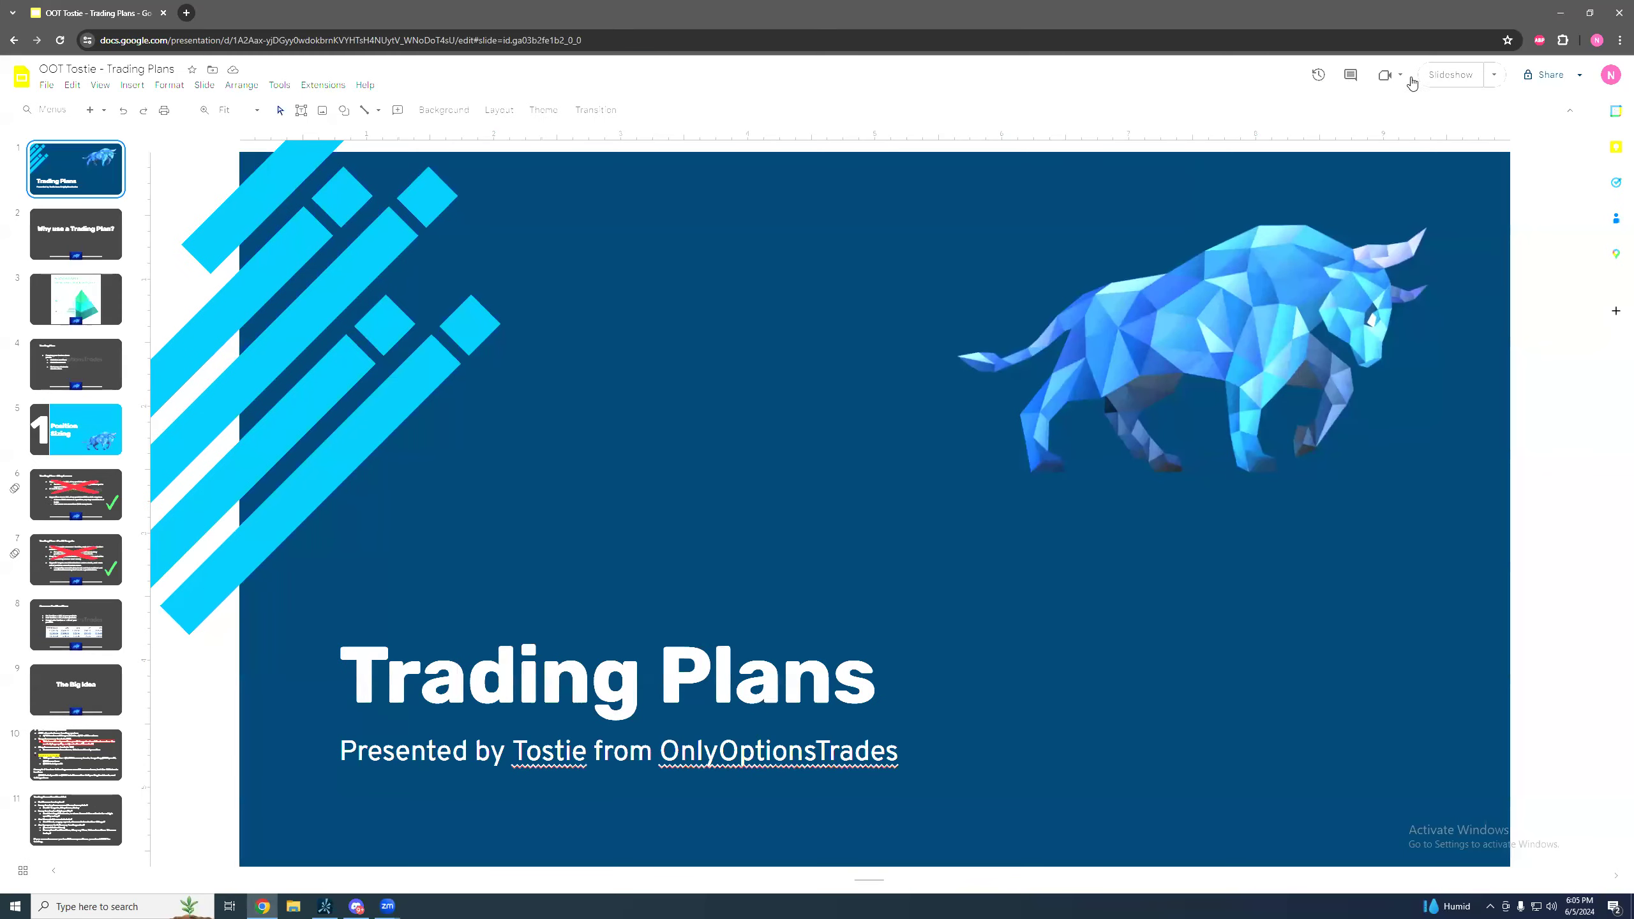
pyautogui.click(1413, 84)
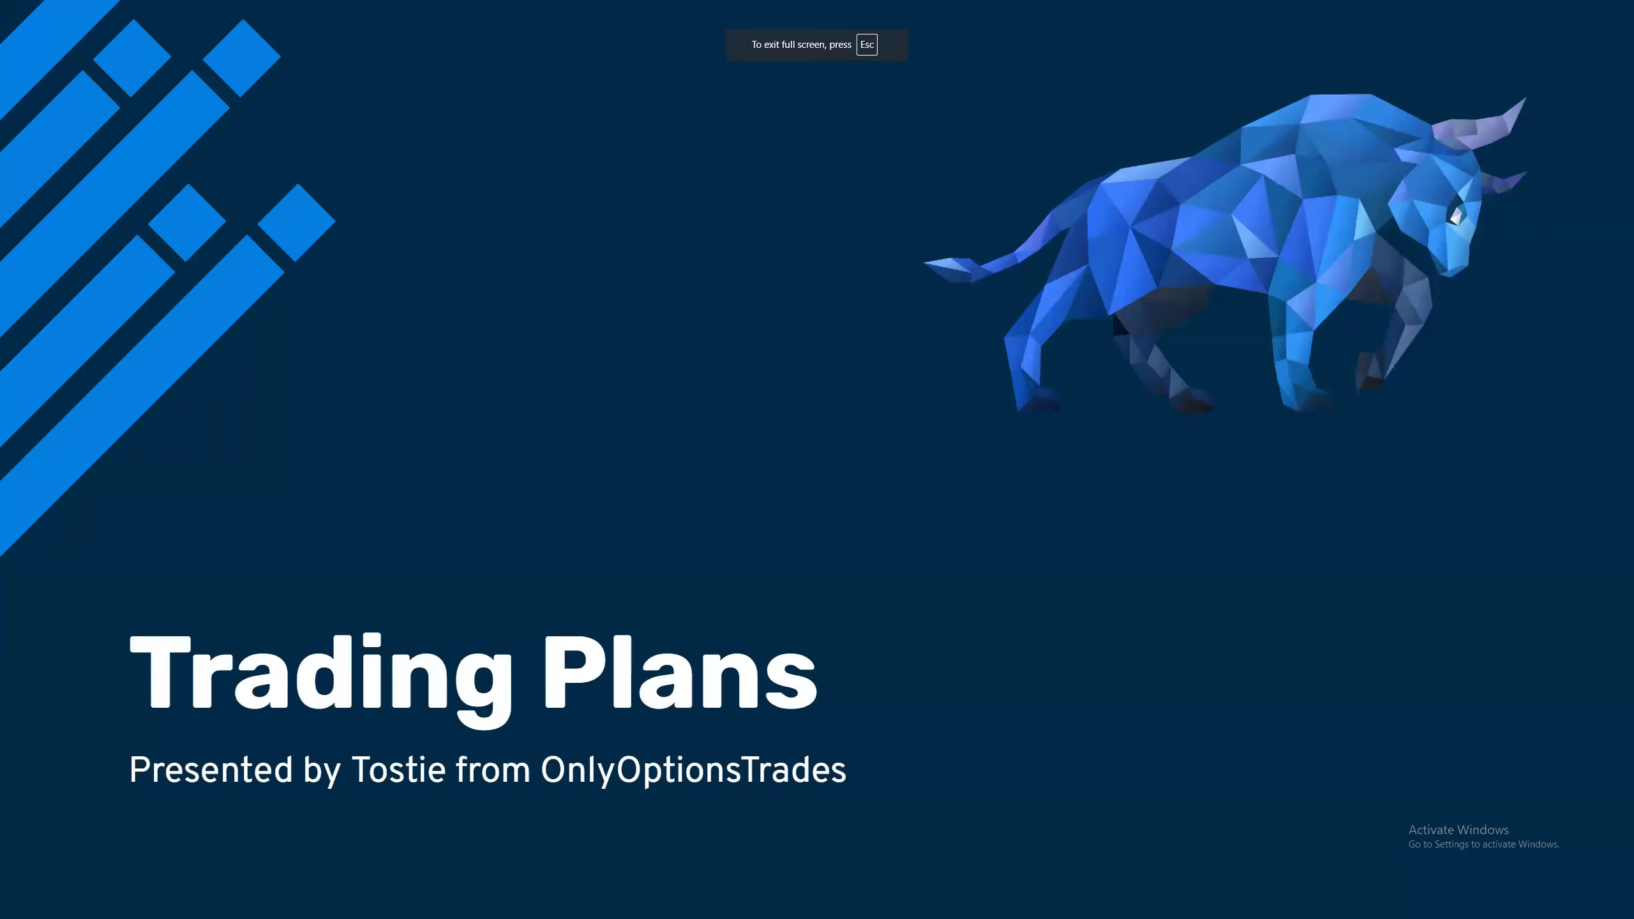
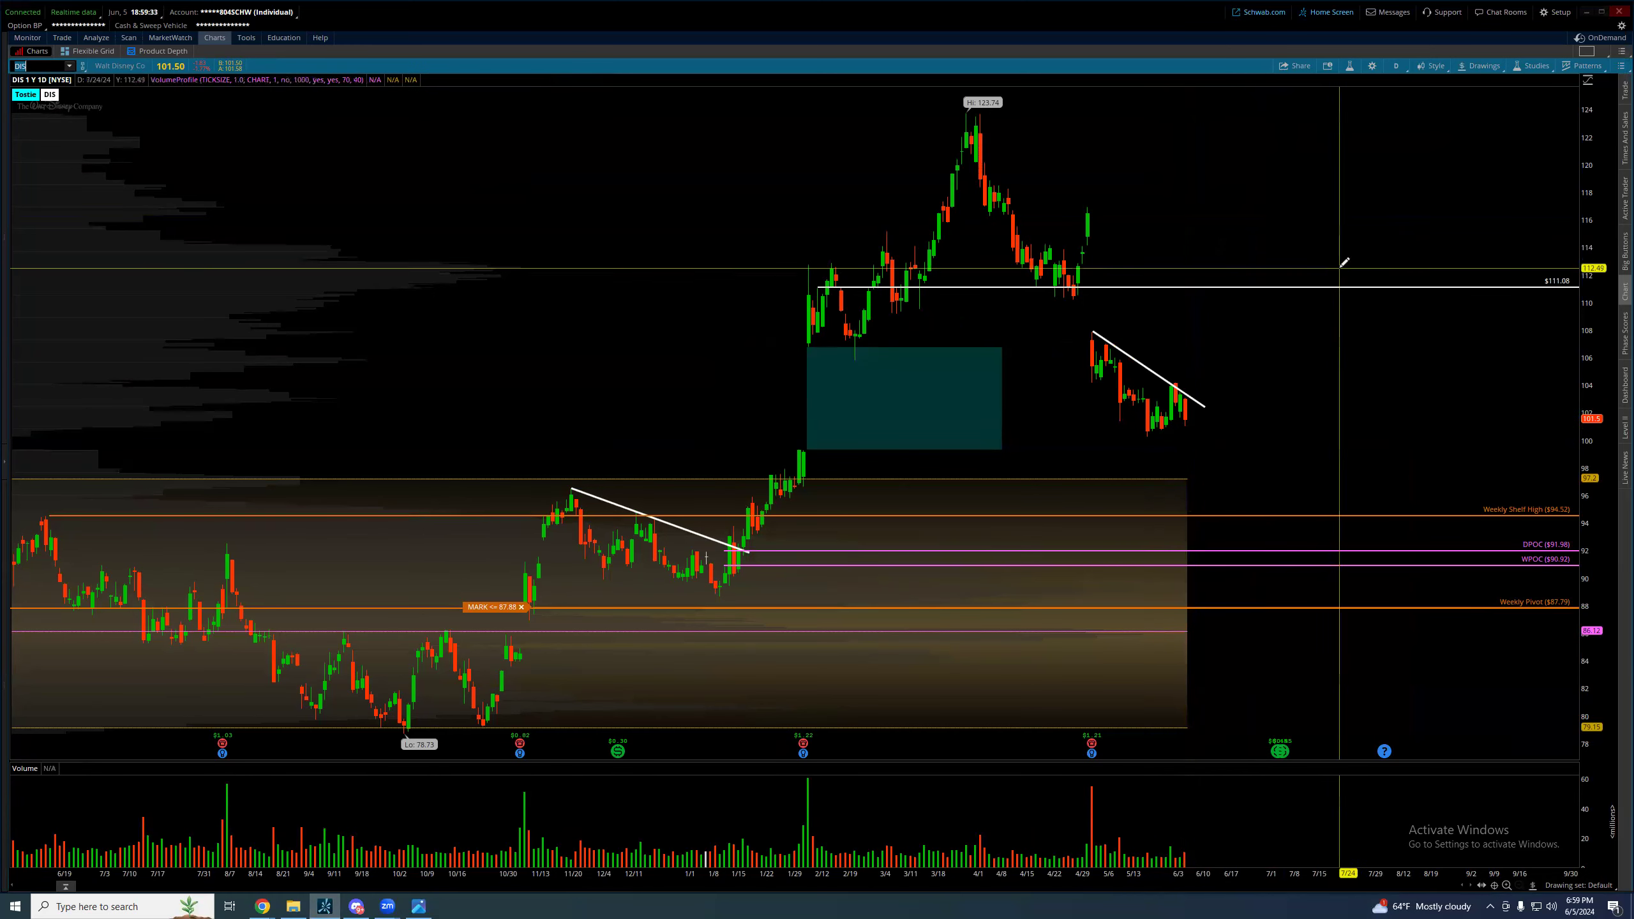
# Resize the teal zone so it spans from 2/6 to 6/20
pyautogui.rightClick(936, 393)
pyautogui.click(973, 416)
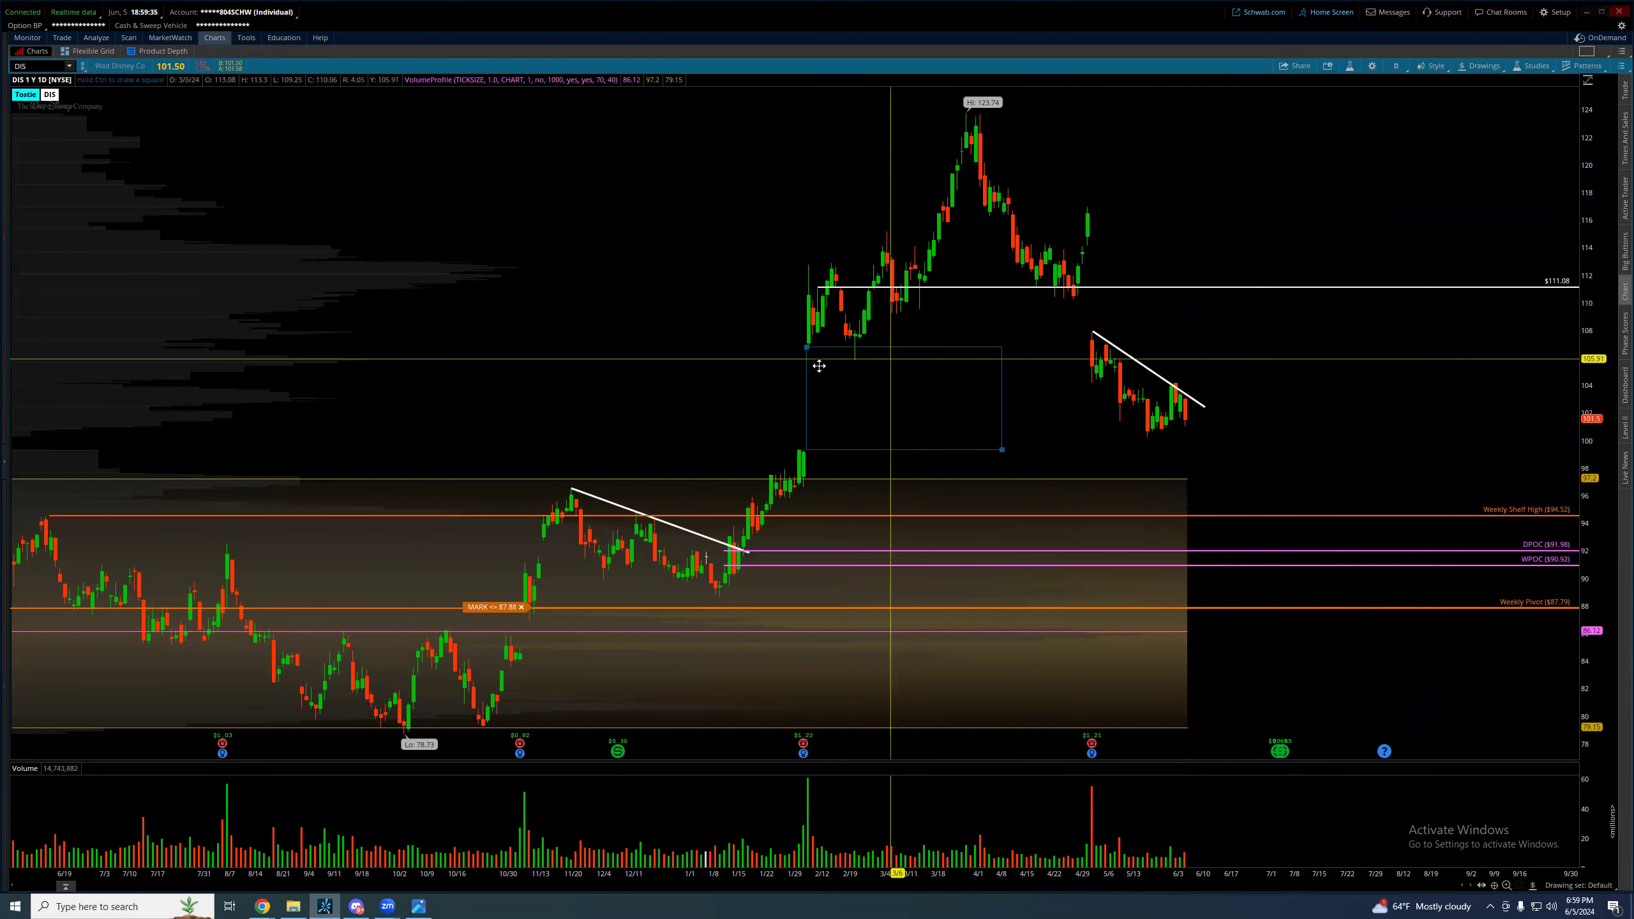
pyautogui.click(1230, 438)
pyautogui.moveTo(1003, 441); pyautogui.dragTo(798, 436)
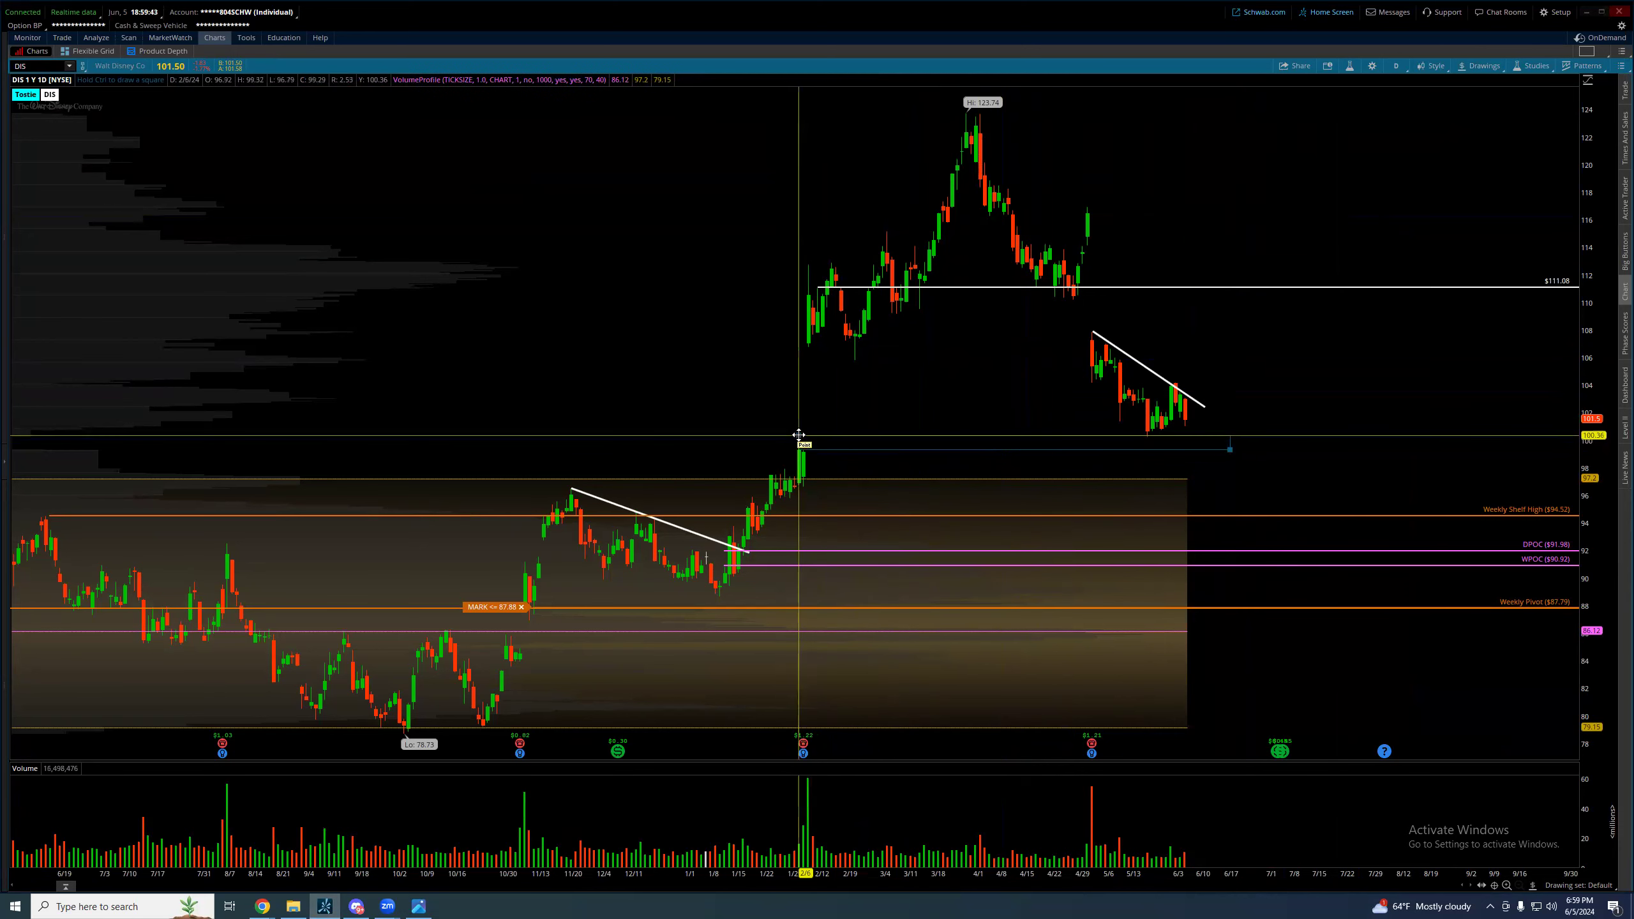
pyautogui.click(800, 437)
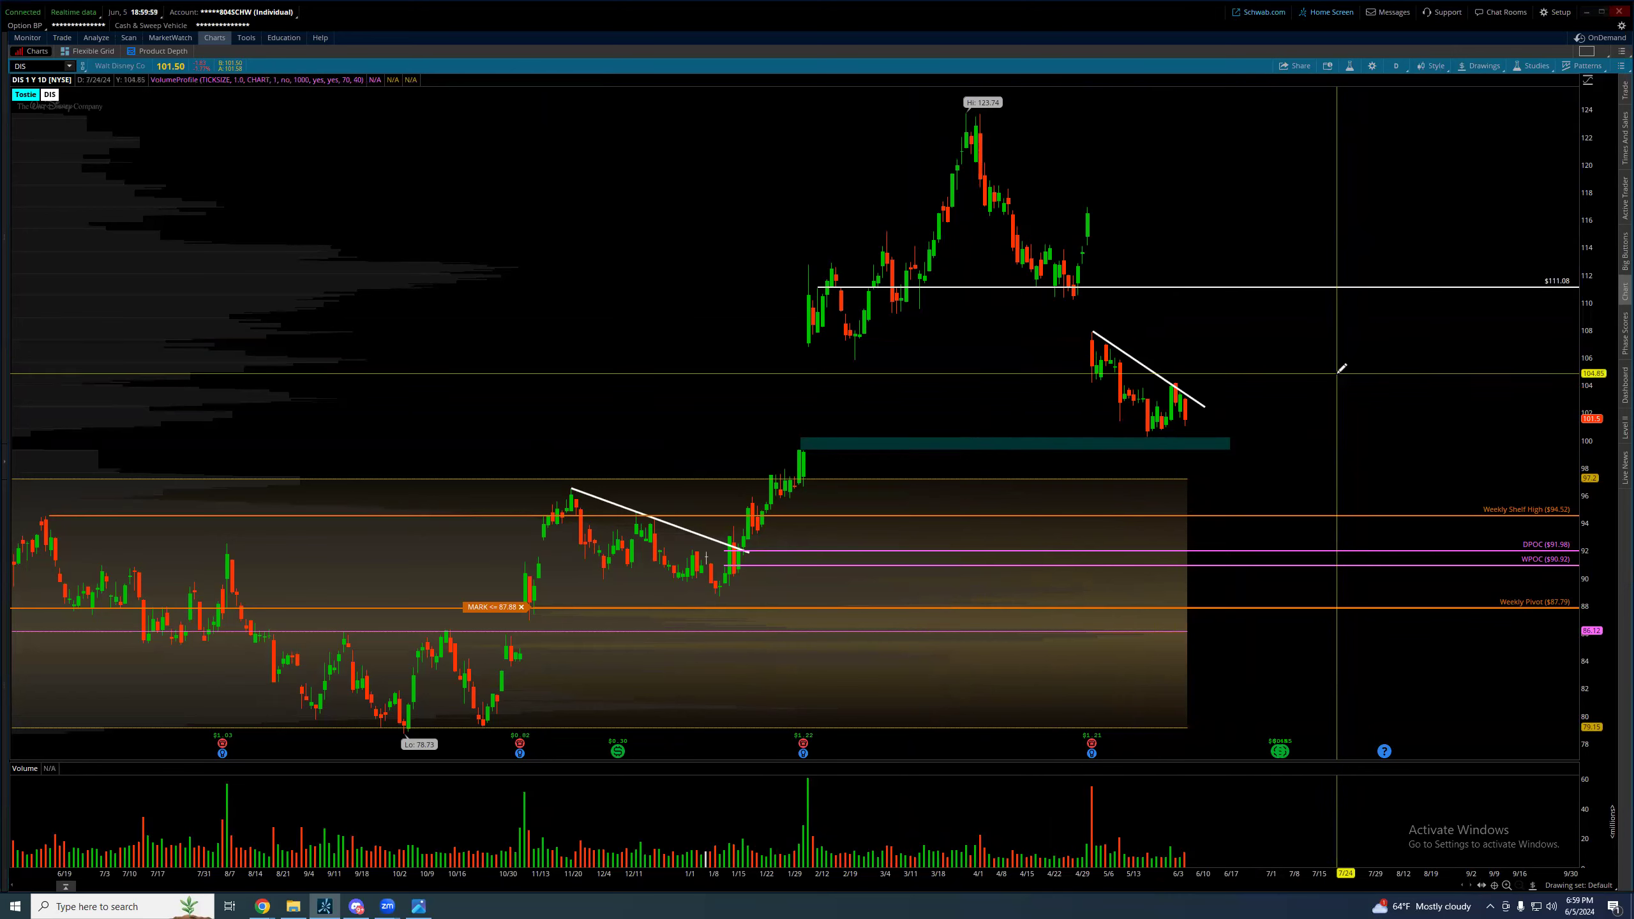
# Add a horizontal price level at $99.99 along the teal zone
pyautogui.middleClick(1208, 319)
pyautogui.click(1241, 322)
pyautogui.middleClick(1062, 166)
pyautogui.click(1071, 197)
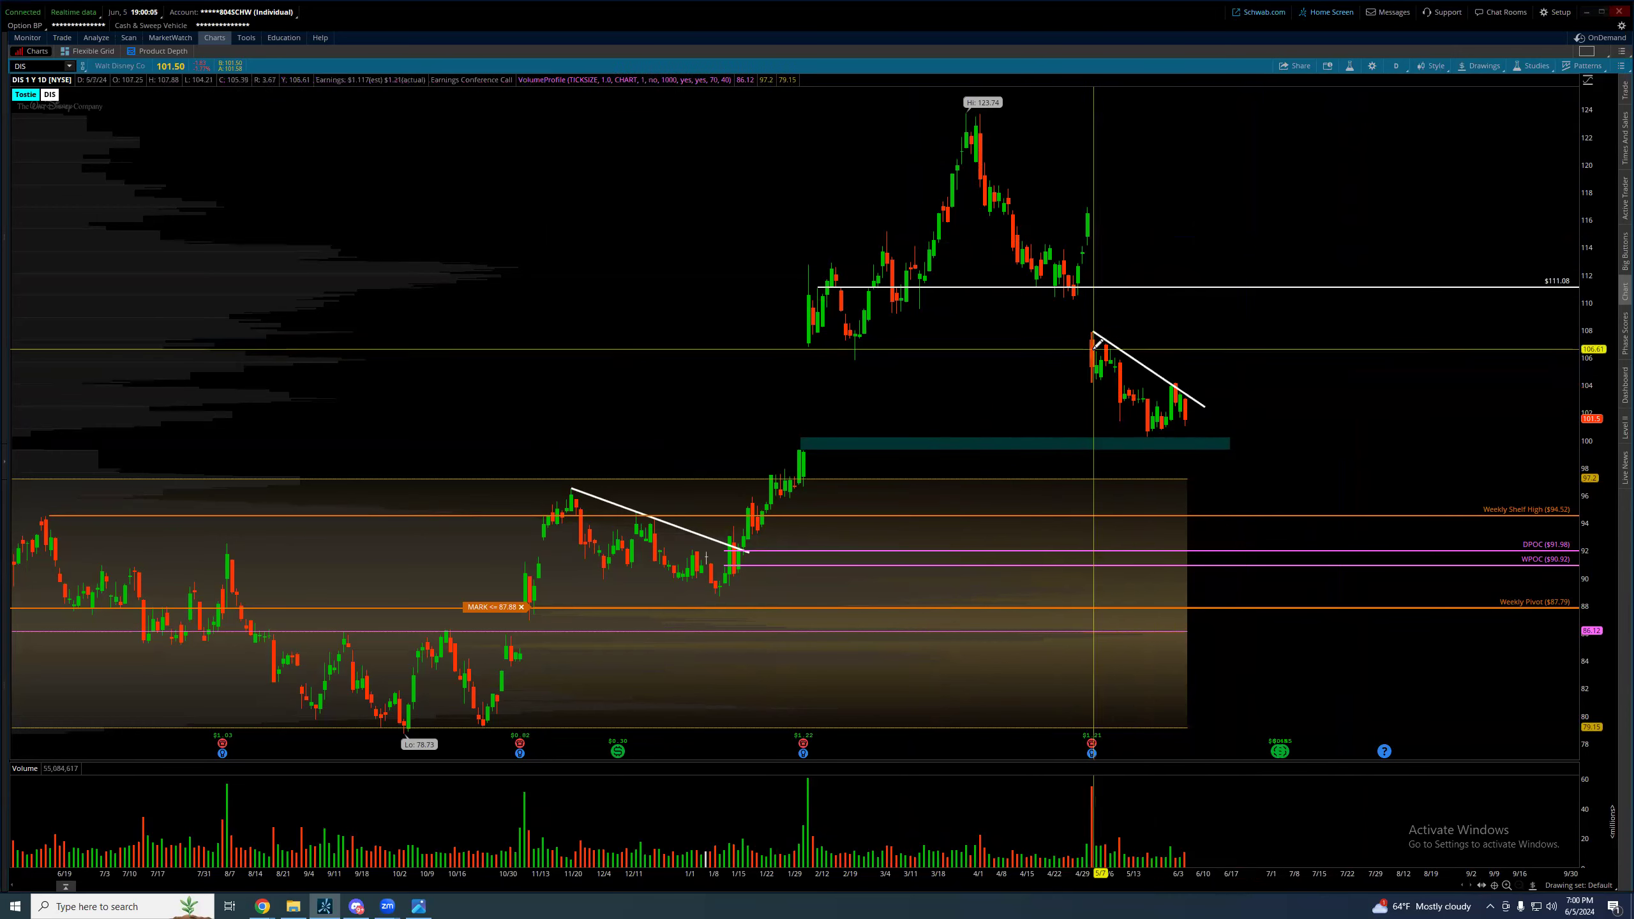
pyautogui.middleClick(1144, 443)
pyautogui.click(1175, 464)
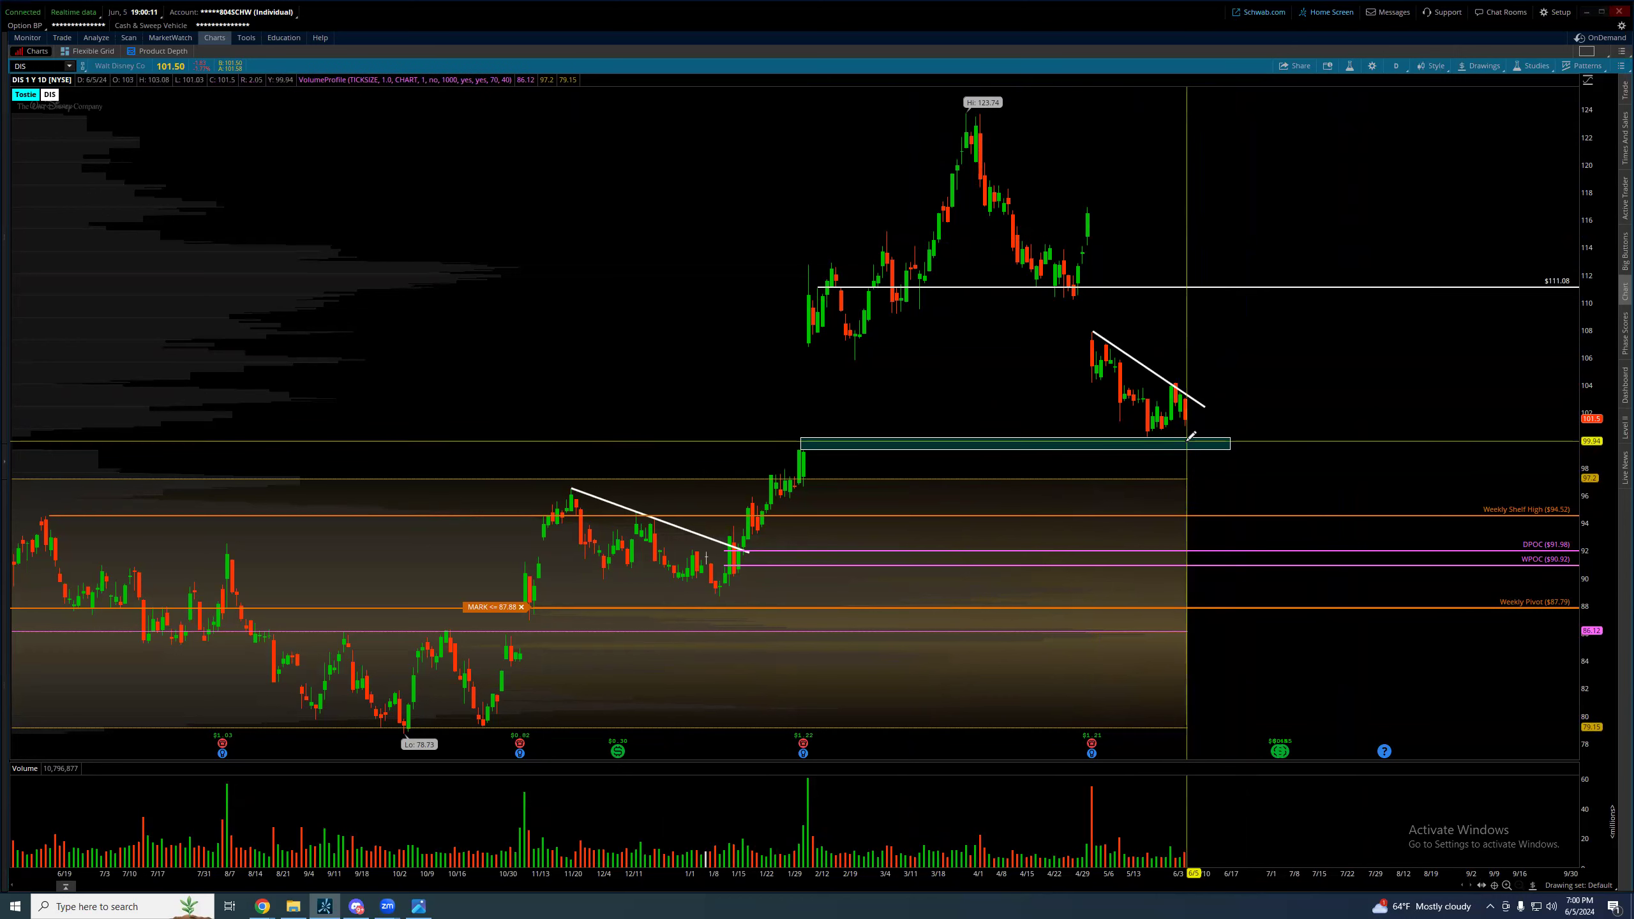
pyautogui.click(1188, 440)
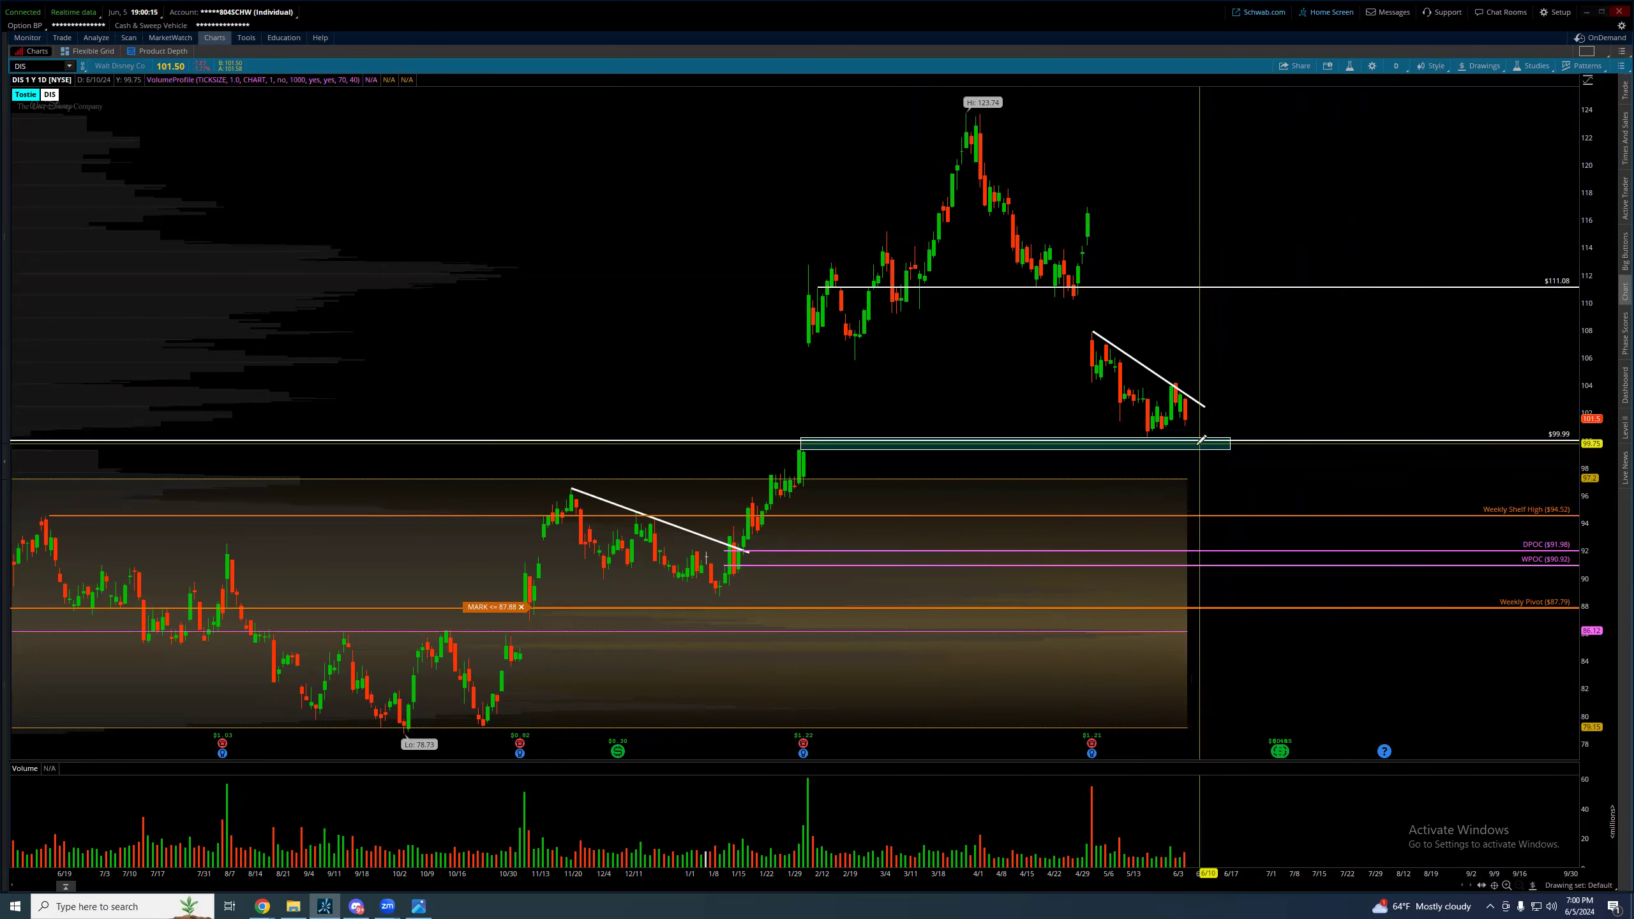
# Load the Tillio study set
pyautogui.click(1532, 66)
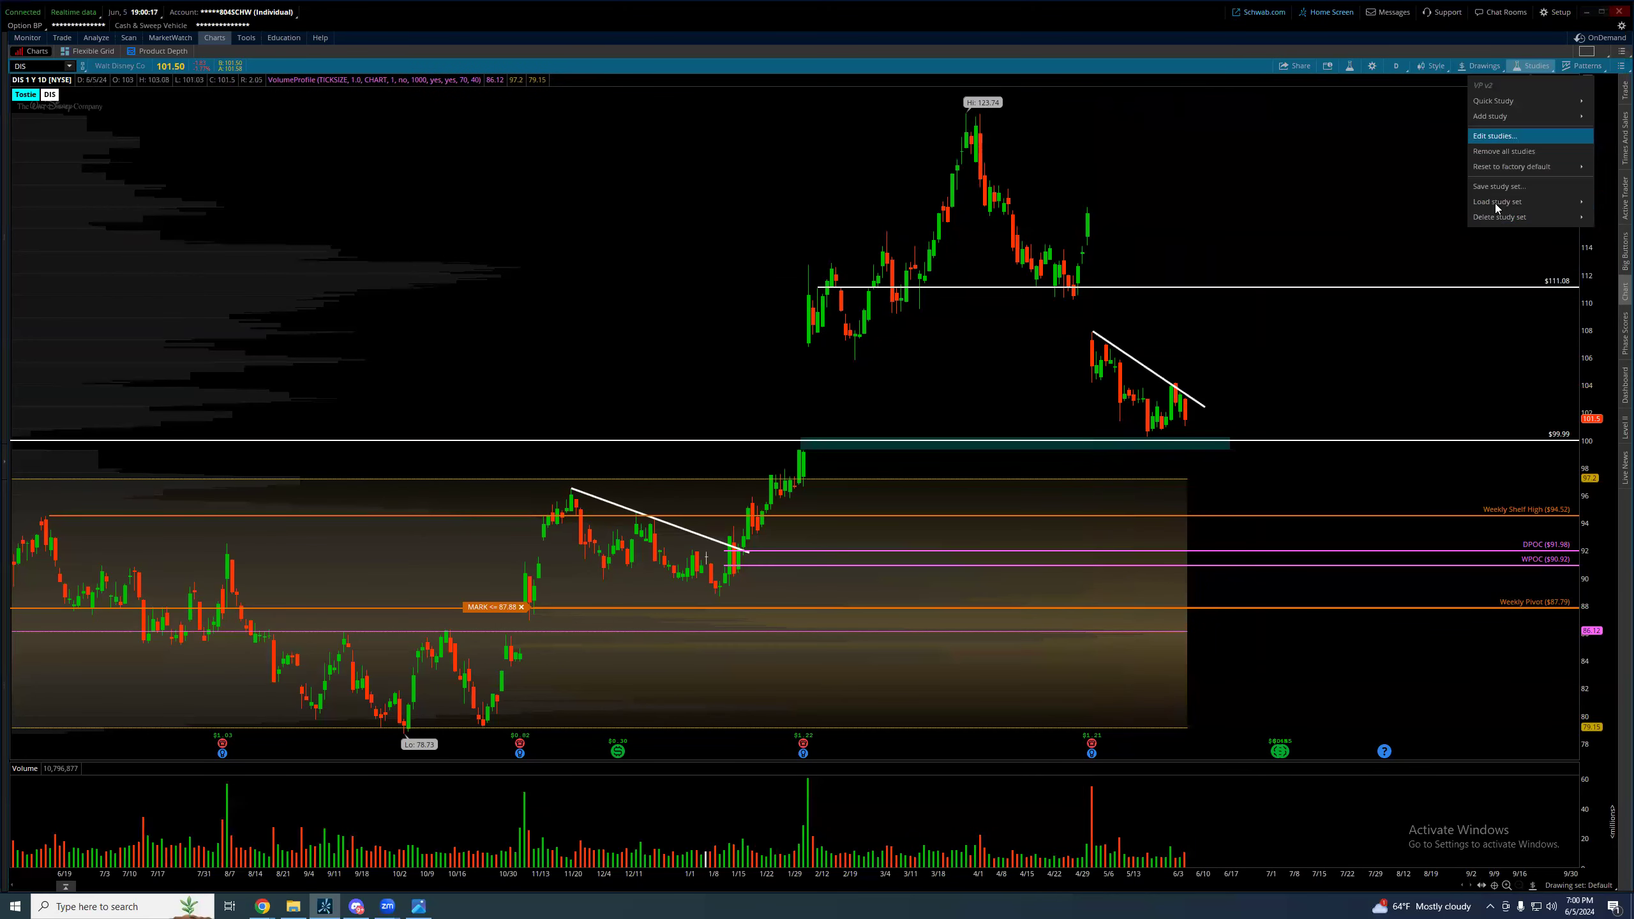
pyautogui.moveTo(1510, 204)
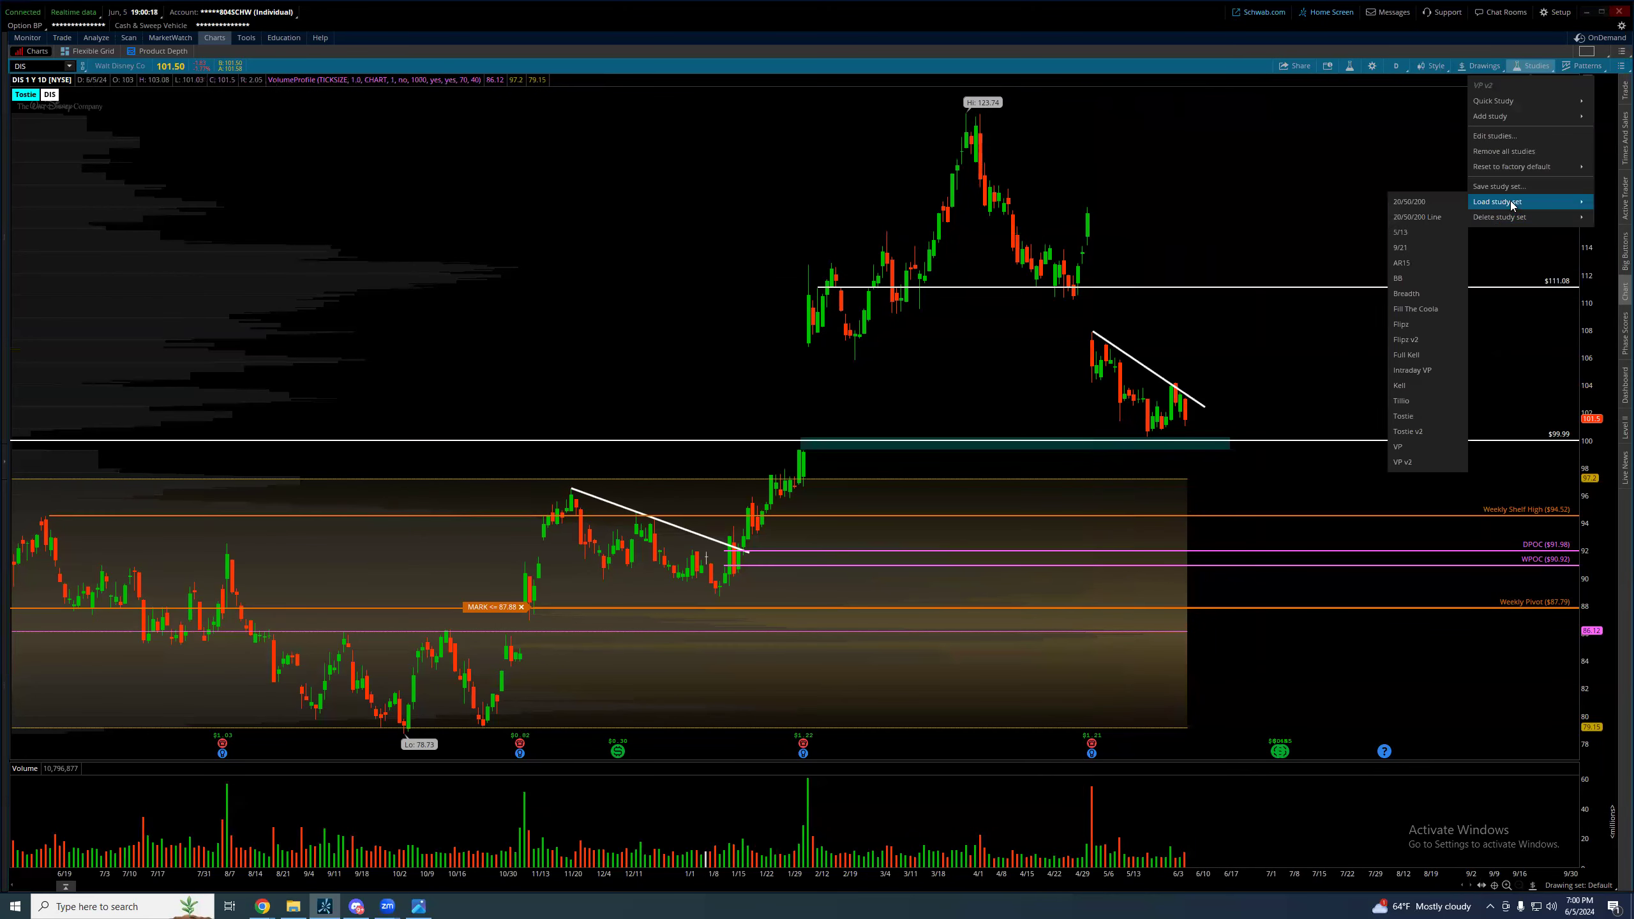
pyautogui.click(1426, 400)
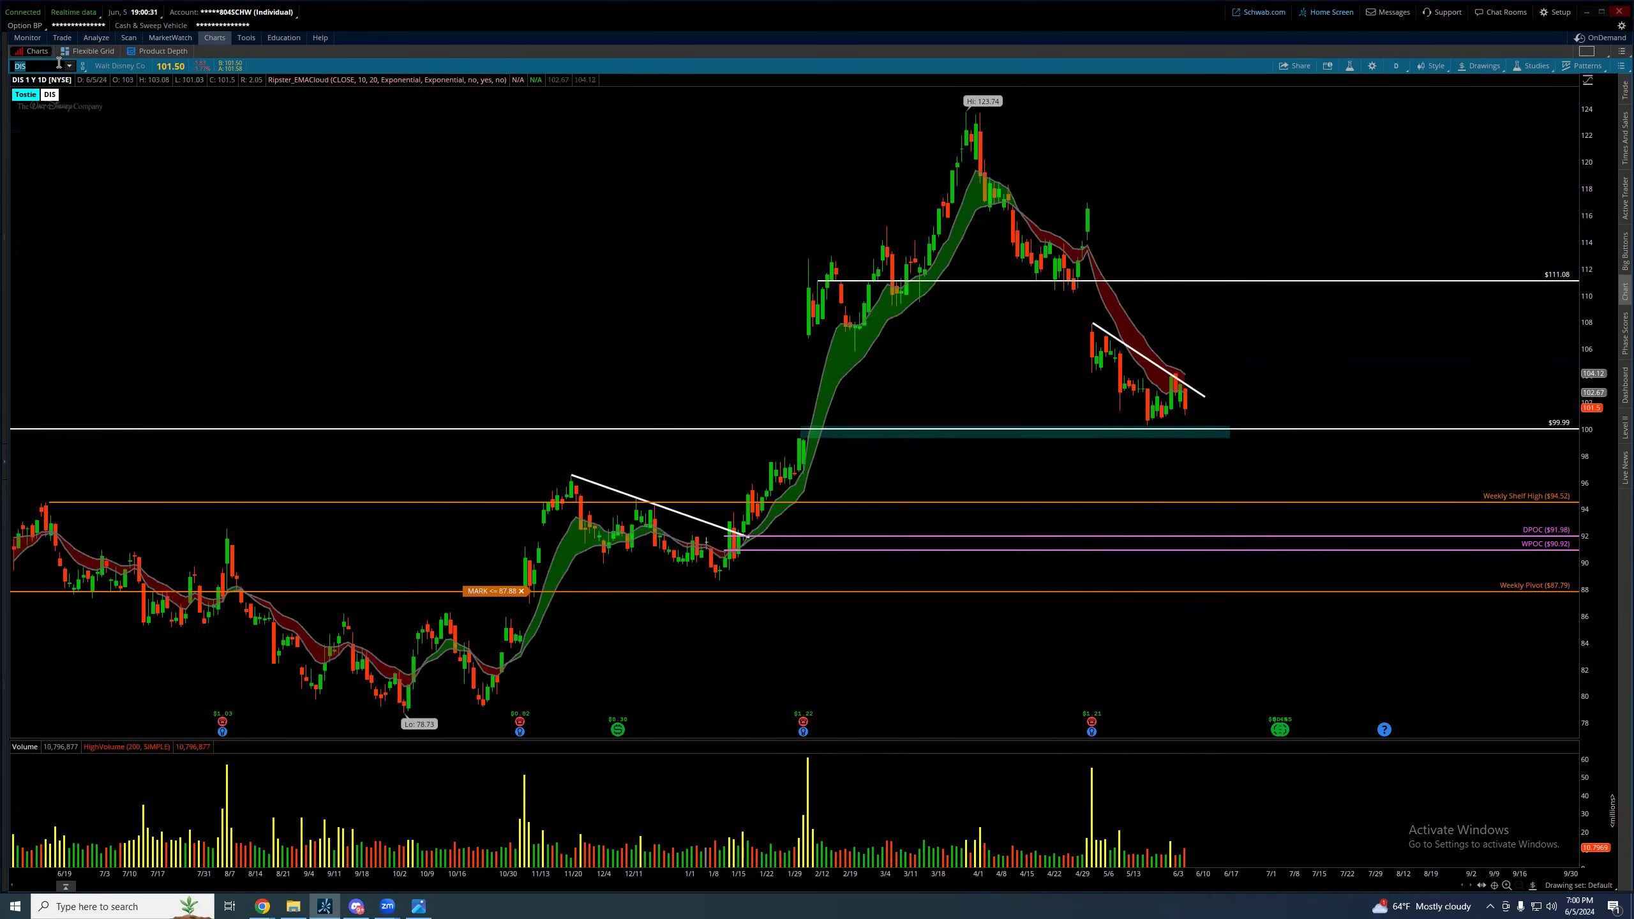
# Load WMT and settle on the 1-year daily chart after checking 3Y and 5Y weekly views
pyautogui.write('WMT')
pyautogui.press('Return')
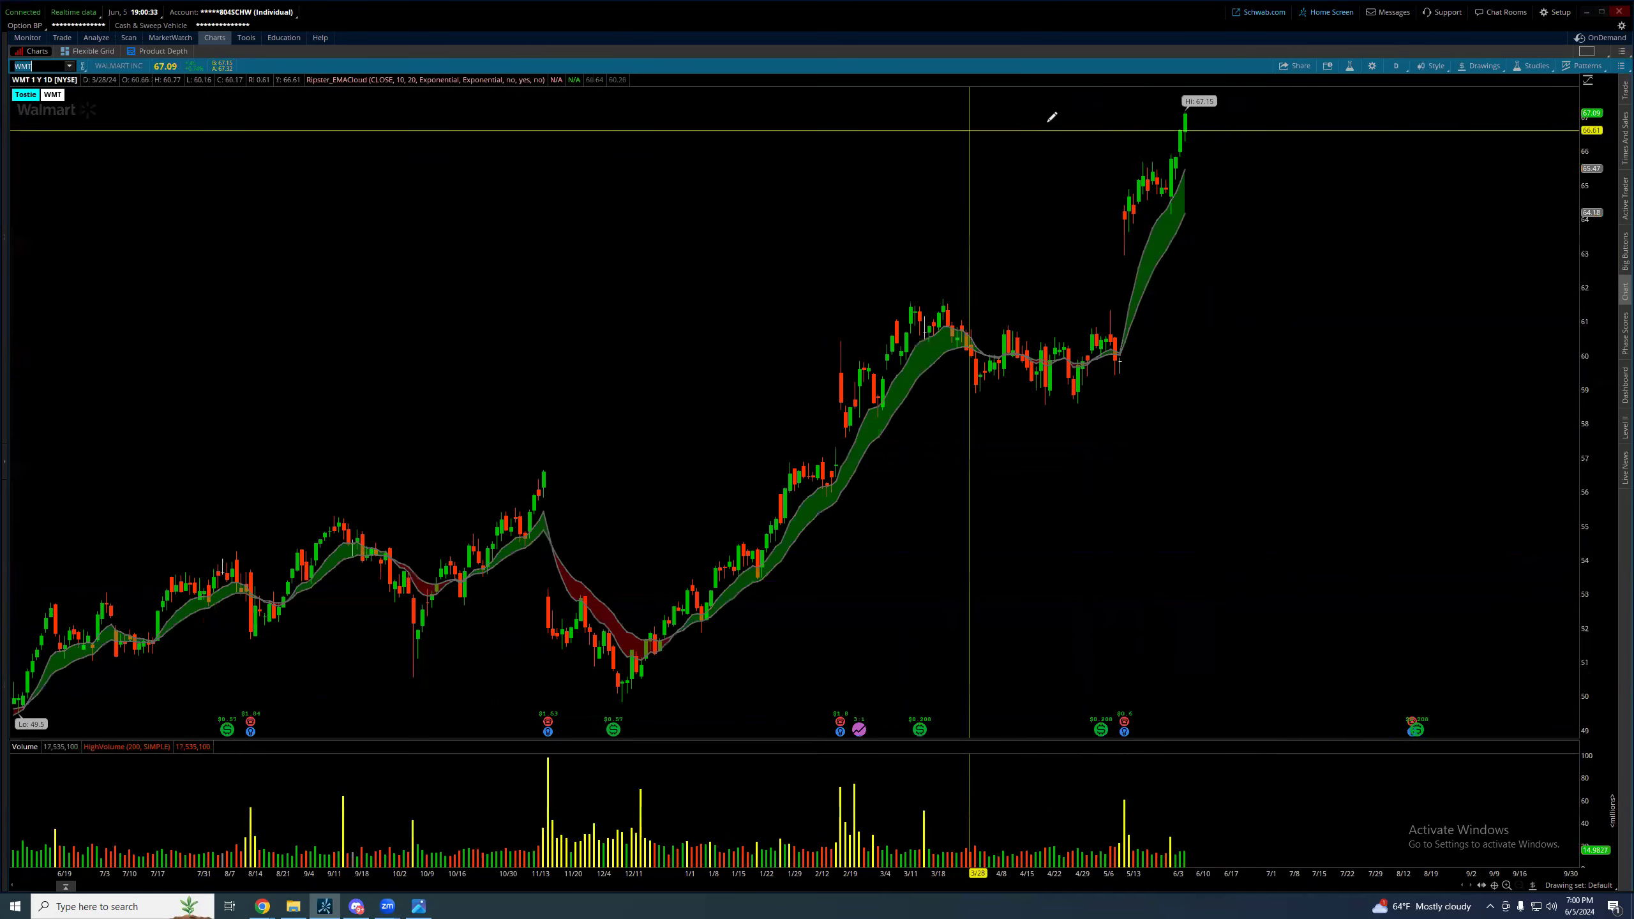
pyautogui.click(1398, 66)
pyautogui.click(1382, 206)
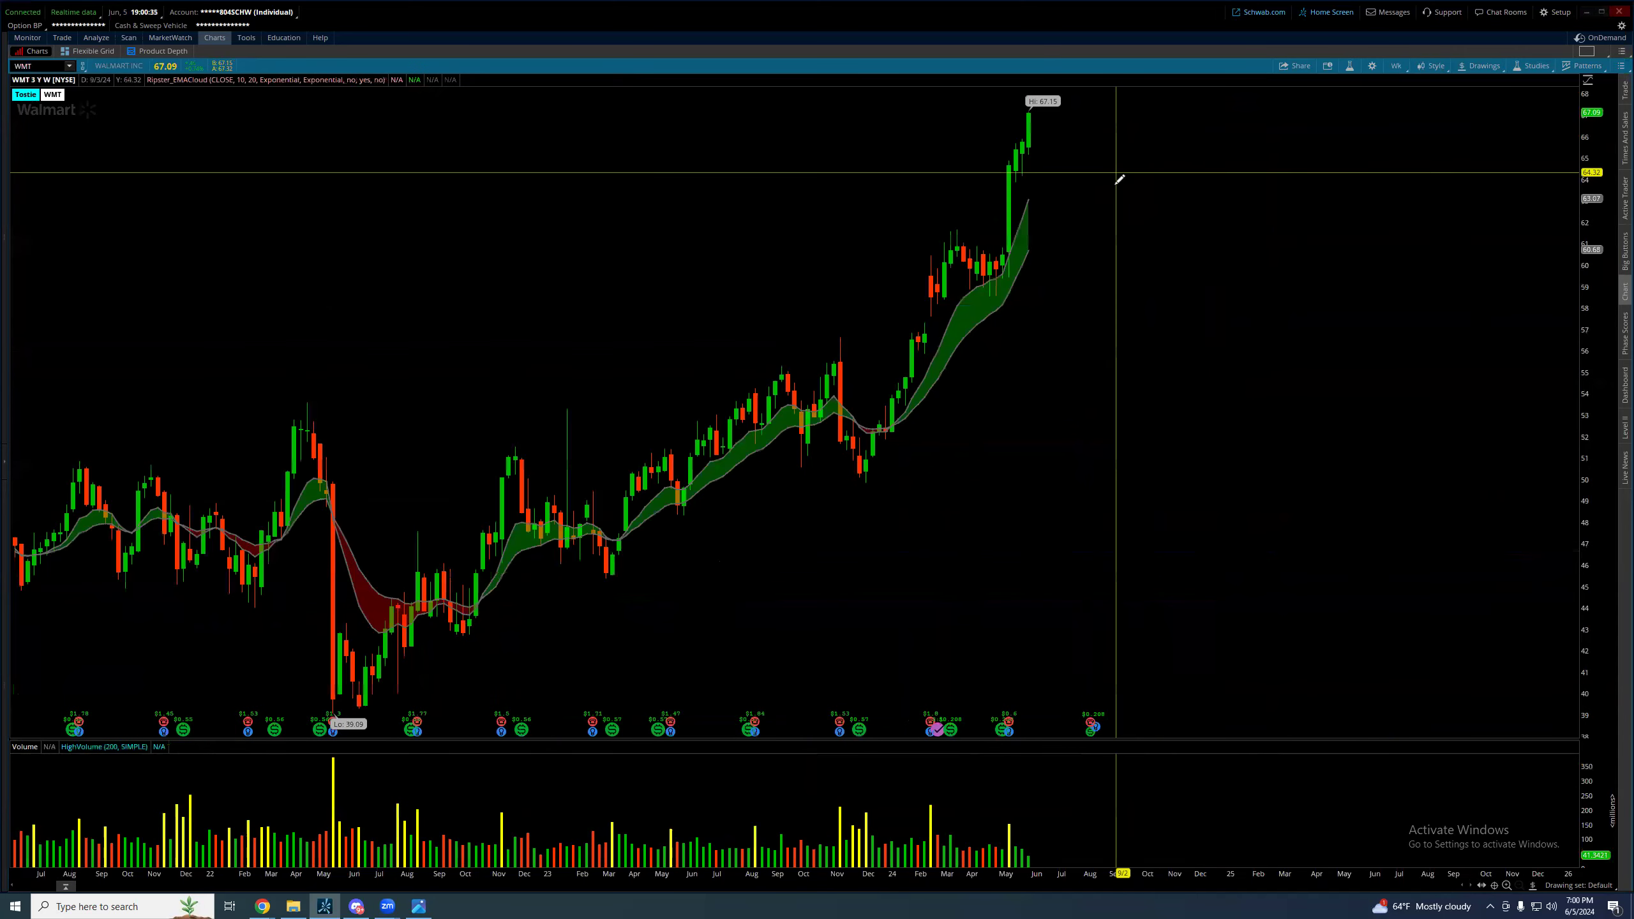
pyautogui.click(1397, 65)
pyautogui.click(1408, 69)
pyautogui.click(1408, 69)
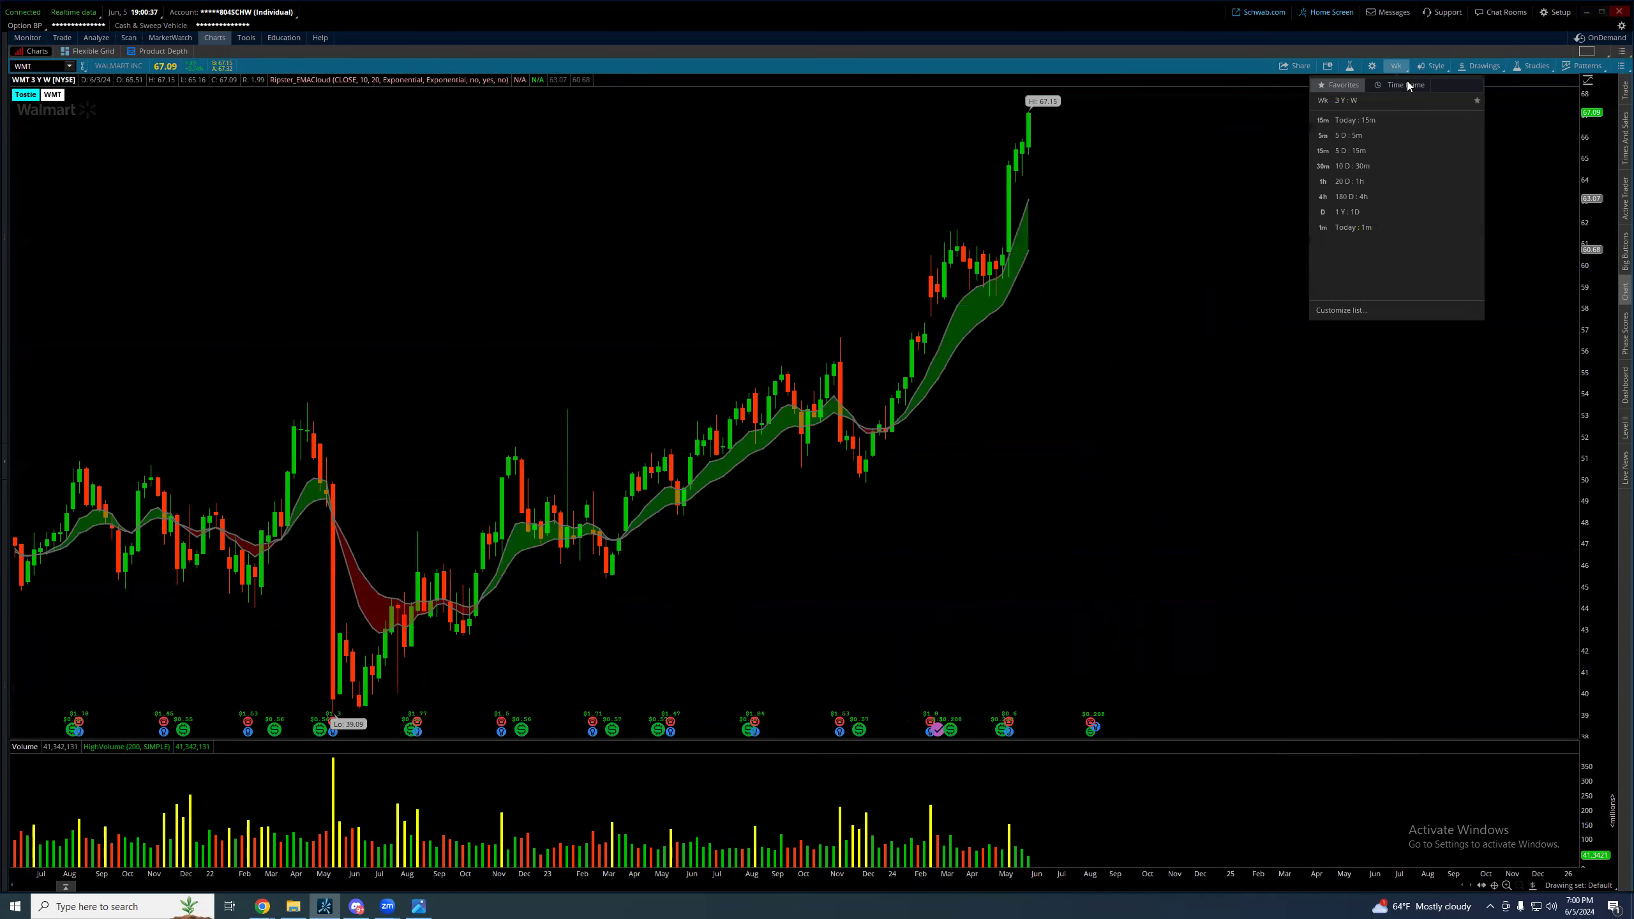
pyautogui.click(1418, 306)
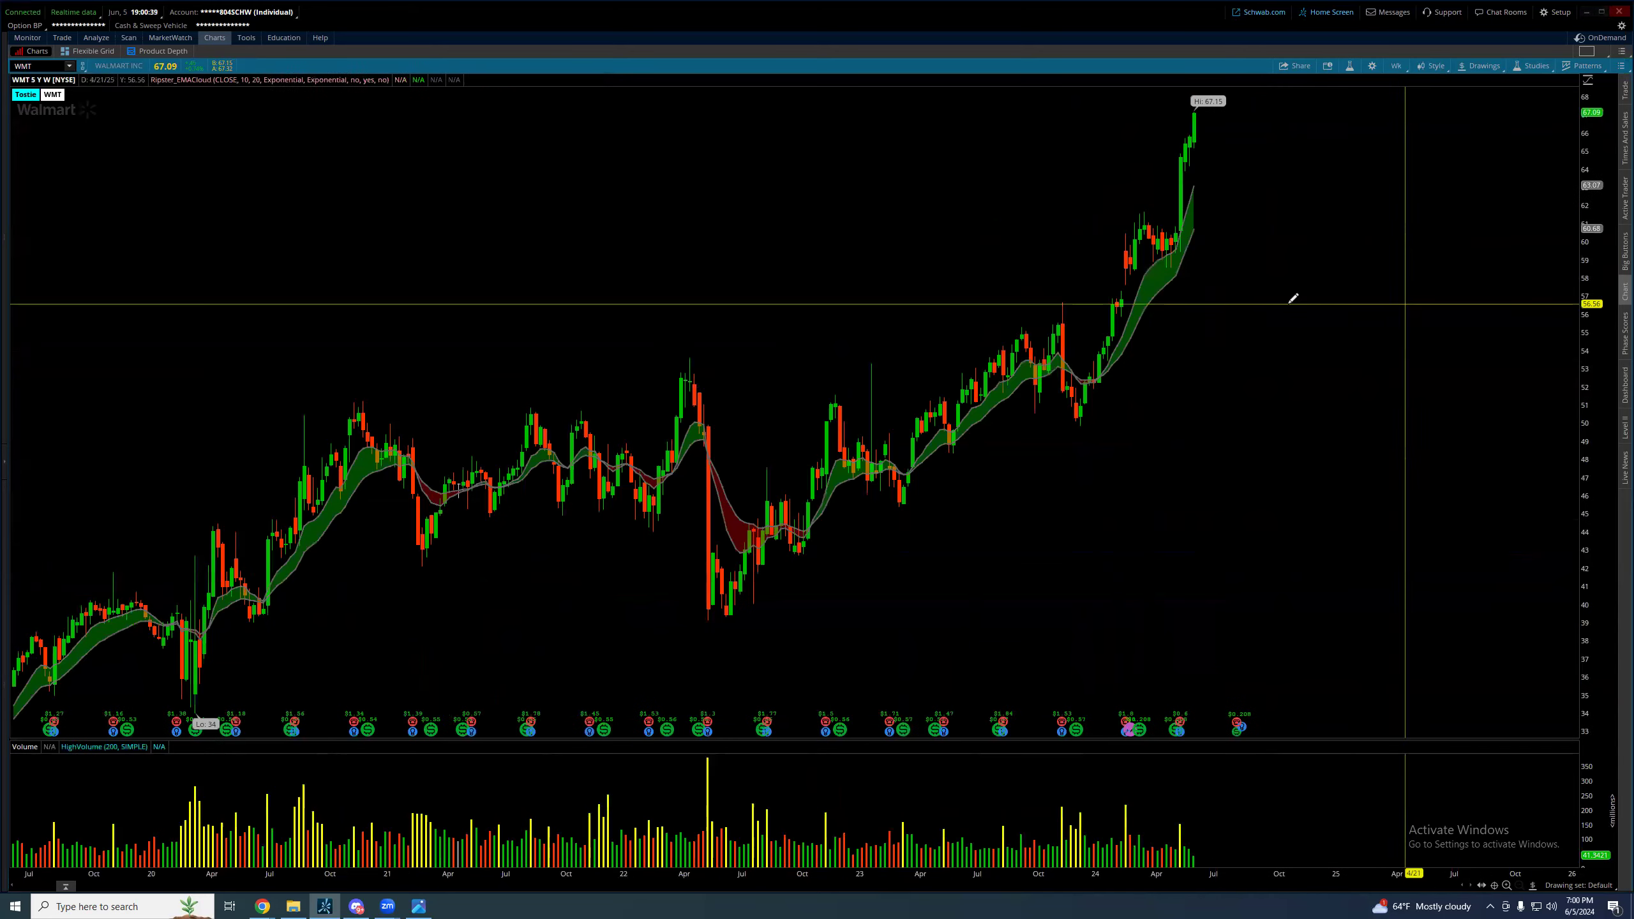
pyautogui.click(1396, 66)
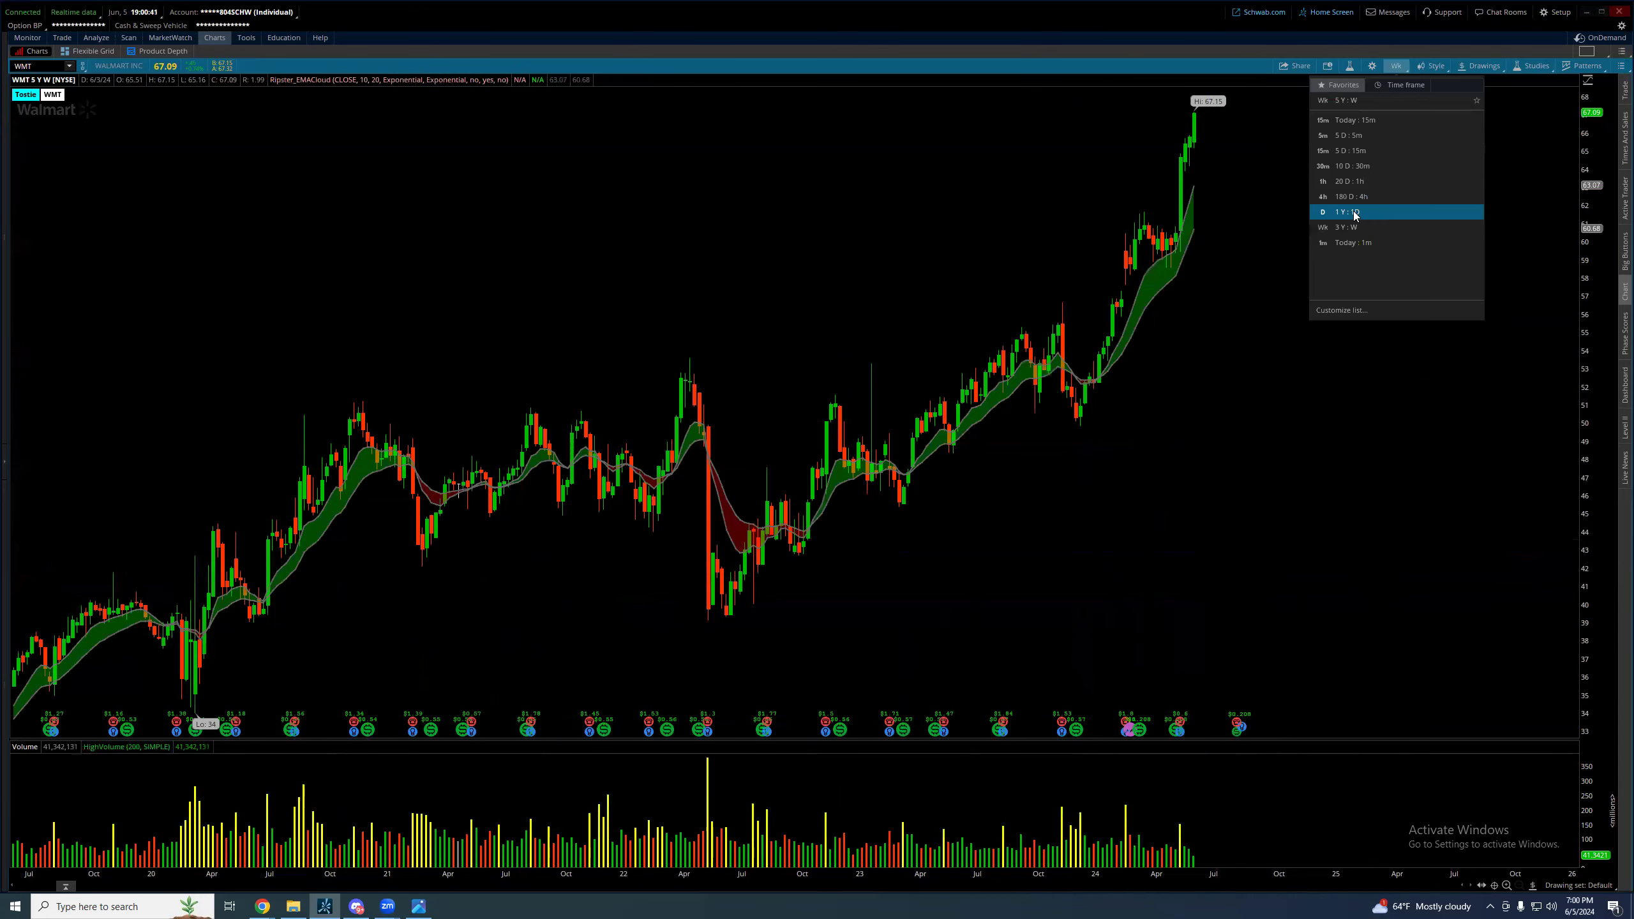
pyautogui.click(1356, 214)
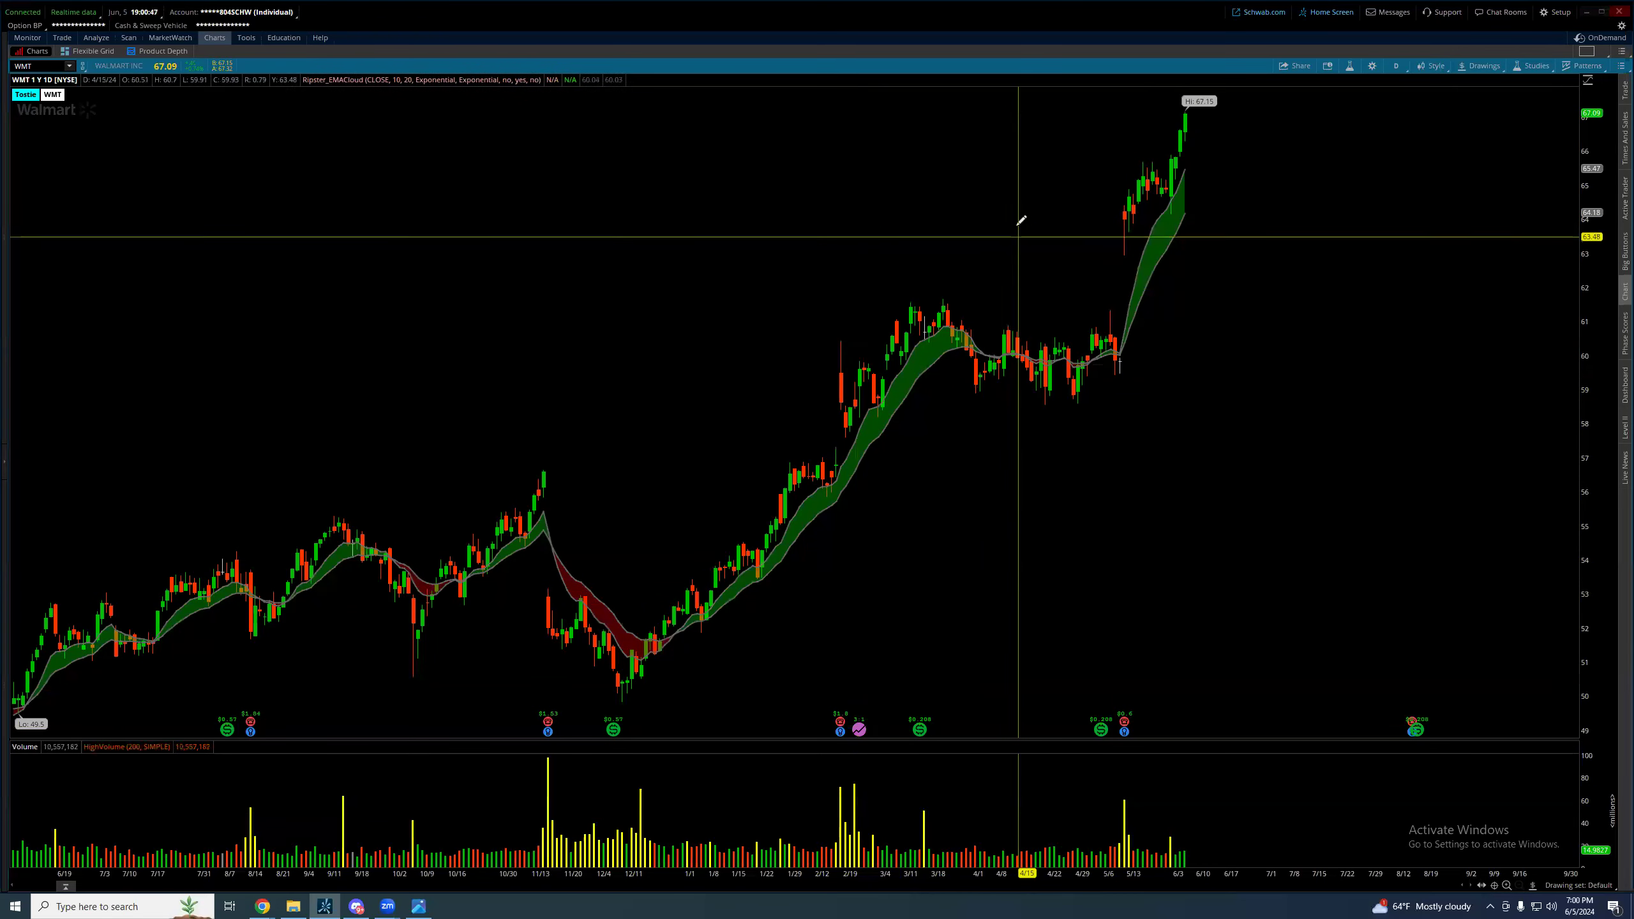
pyautogui.moveTo(1593, 135); pyautogui.dragTo(1600, 87)
# Clear the drawing set to remove all existing drawings from the chart
pyautogui.rightClick(1138, 255)
pyautogui.rightClick(1005, 259)
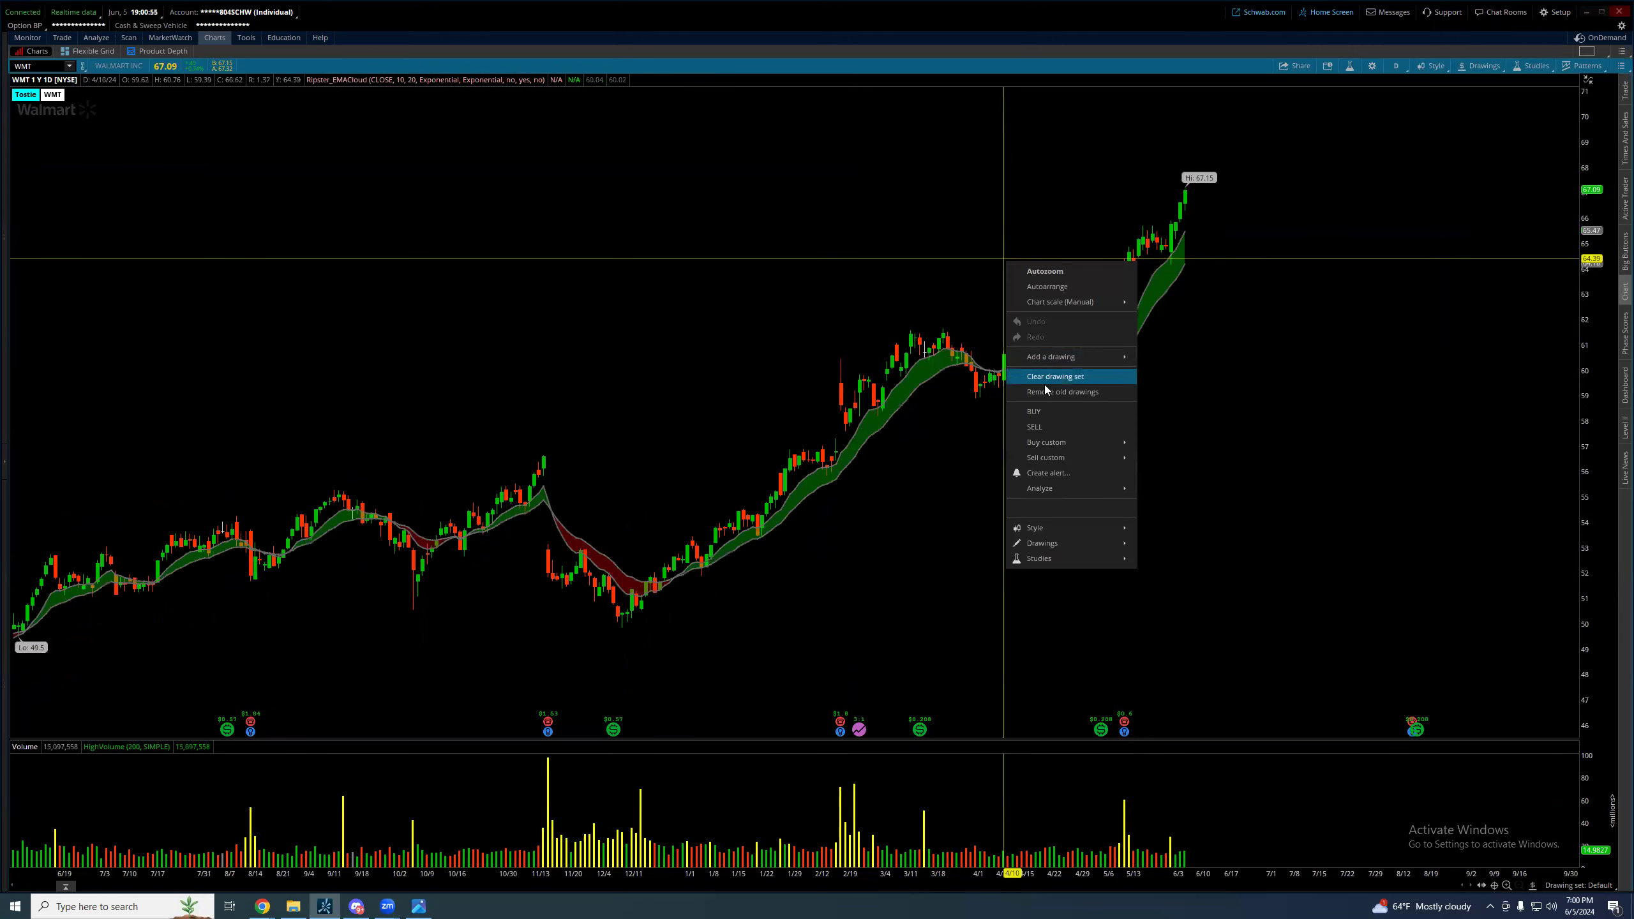
pyautogui.click(1048, 380)
pyautogui.click(850, 62)
# Draw price levels at $61.6 and $65.73
pyautogui.middleClick(1001, 254)
pyautogui.click(1033, 291)
pyautogui.click(938, 329)
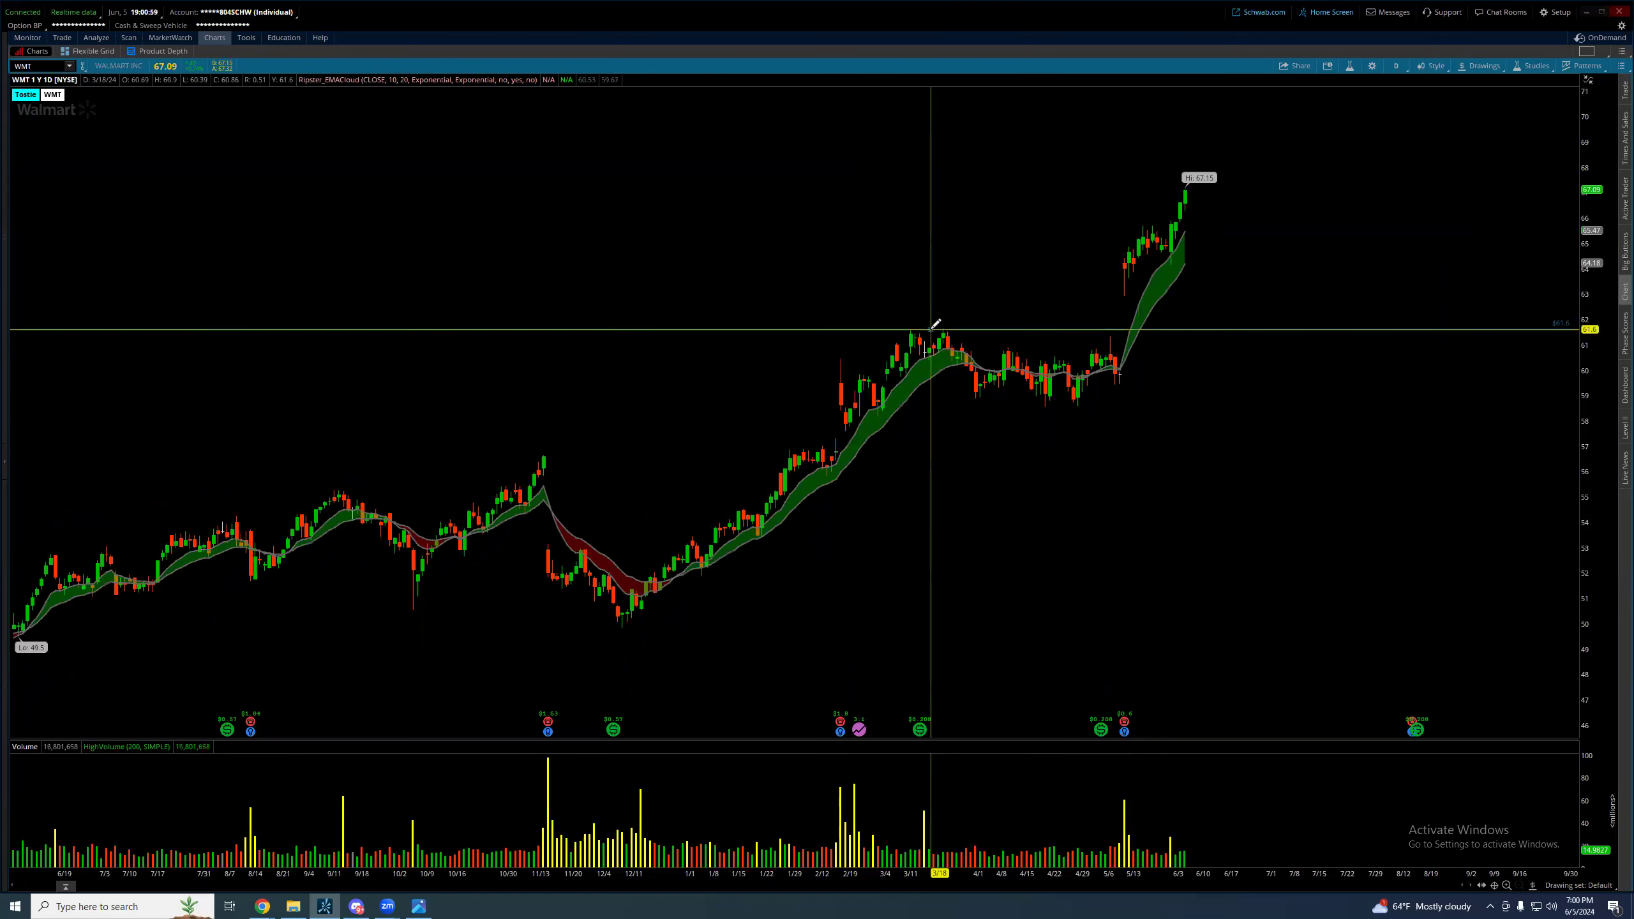
pyautogui.click(1126, 224)
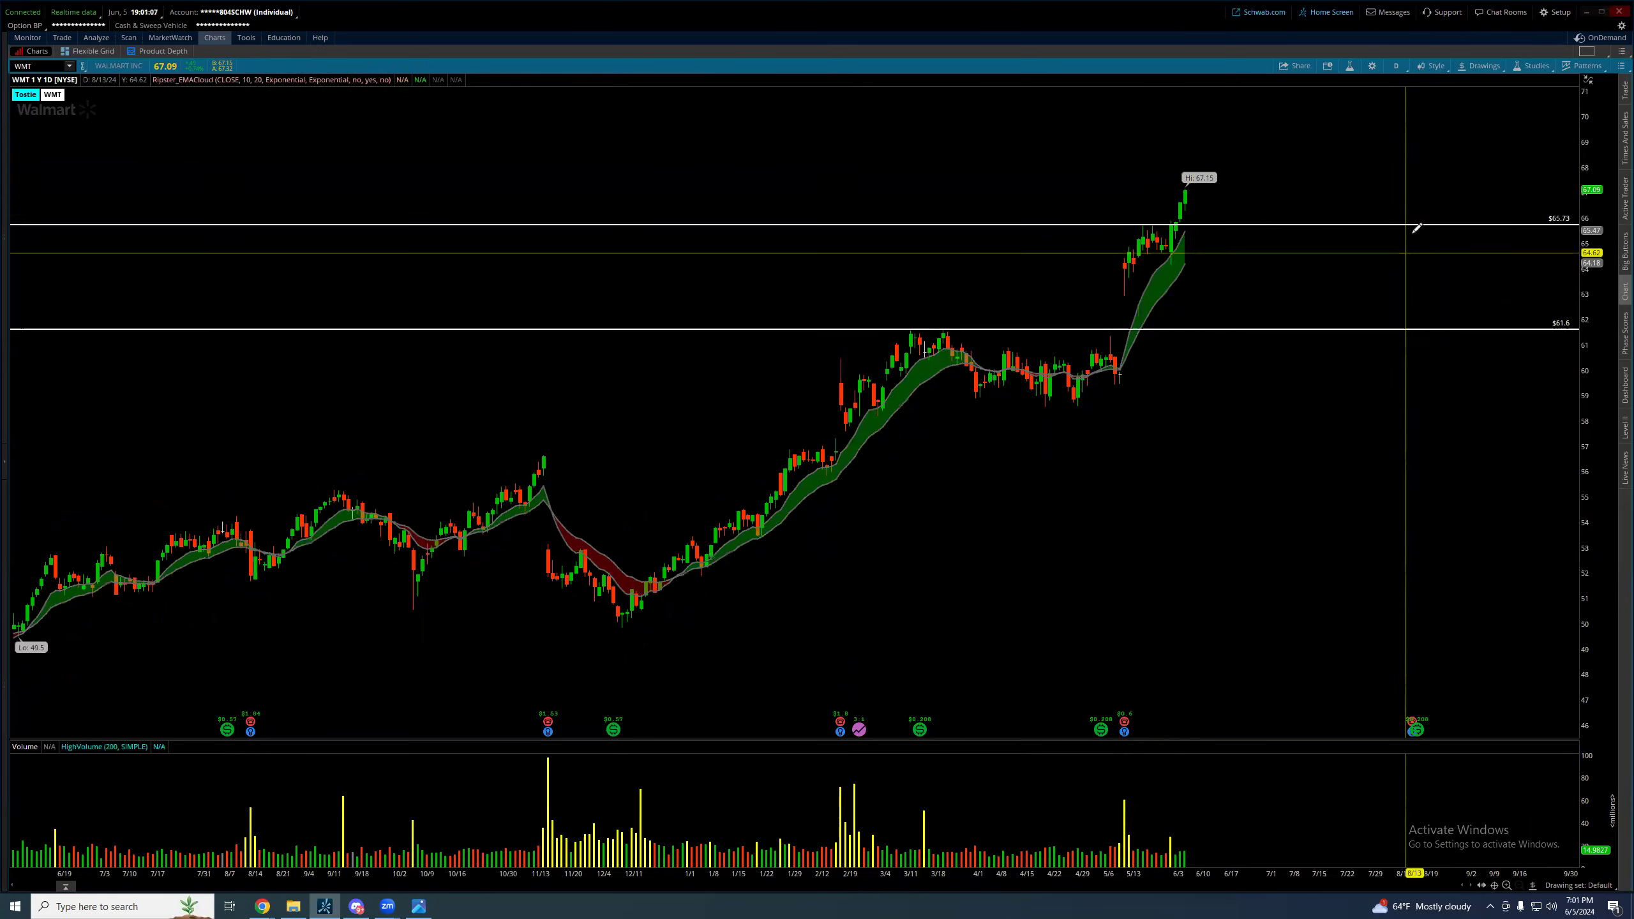
pyautogui.middleClick(1188, 193)
pyautogui.click(1216, 222)
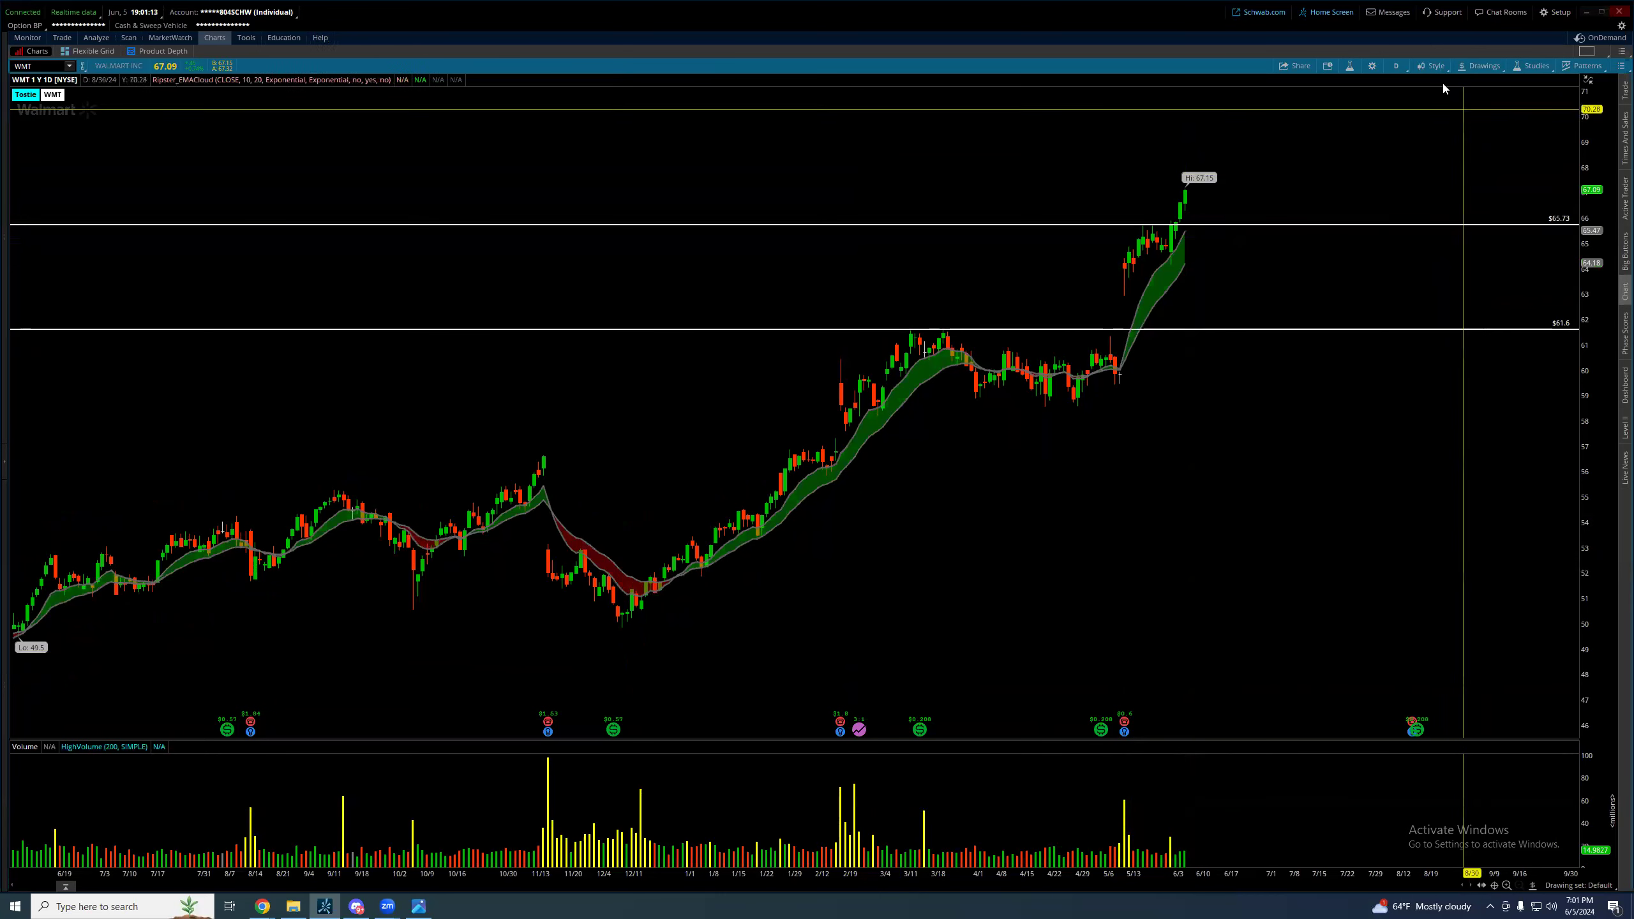
# Check the 3-year weekly view, then zoom the 1-year daily chart onto the February–July bars
pyautogui.click(1396, 66)
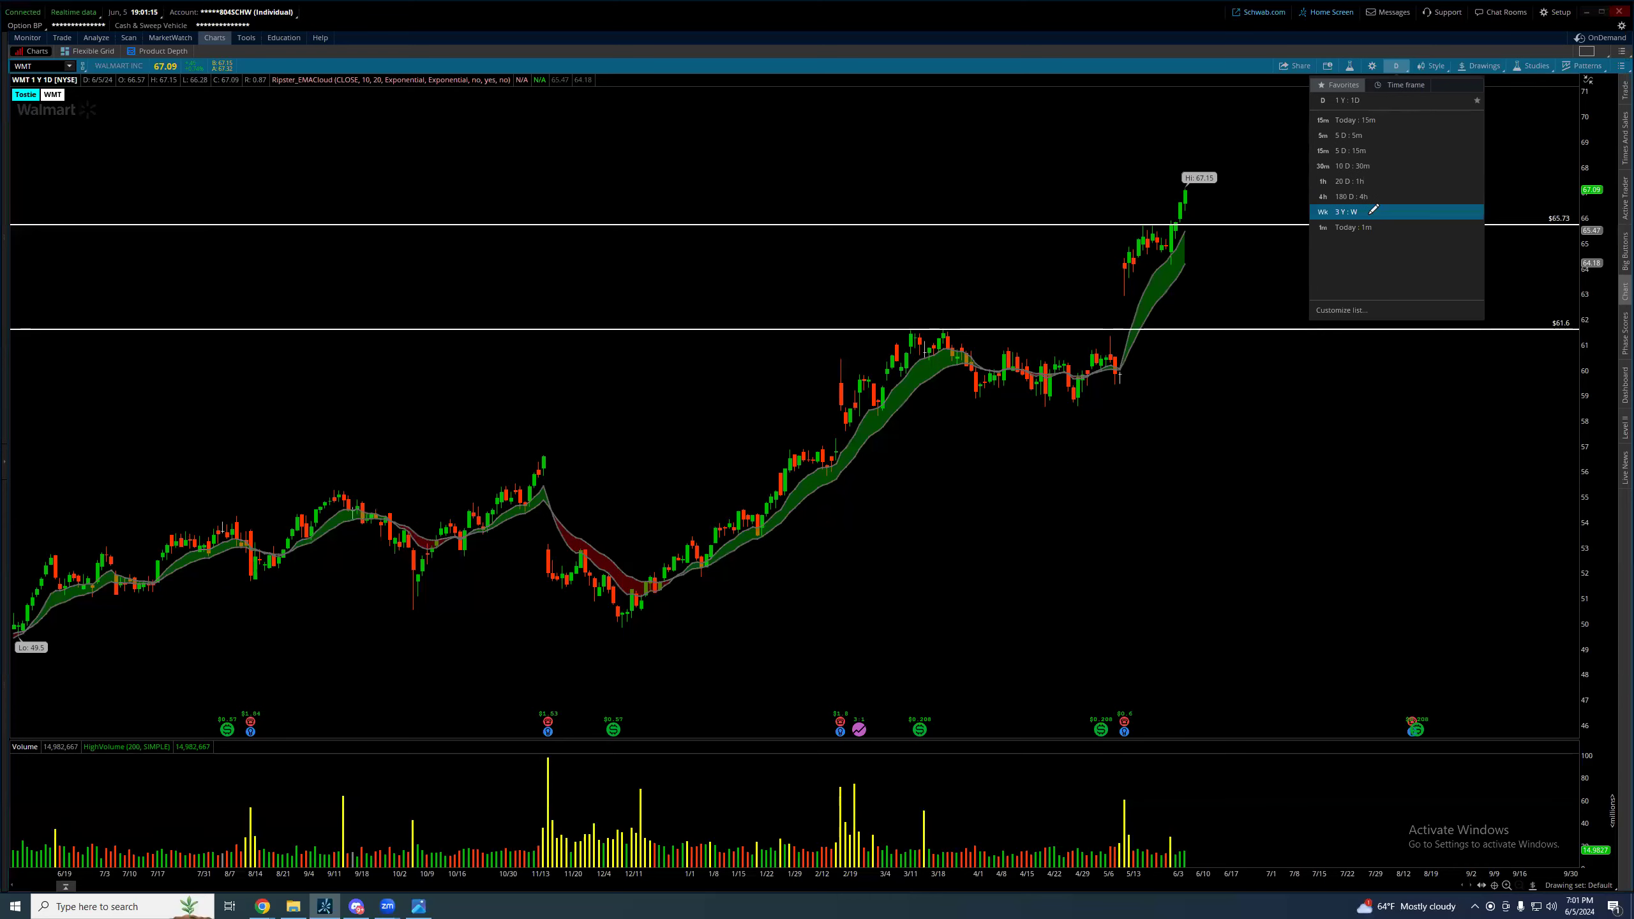
pyautogui.click(1370, 213)
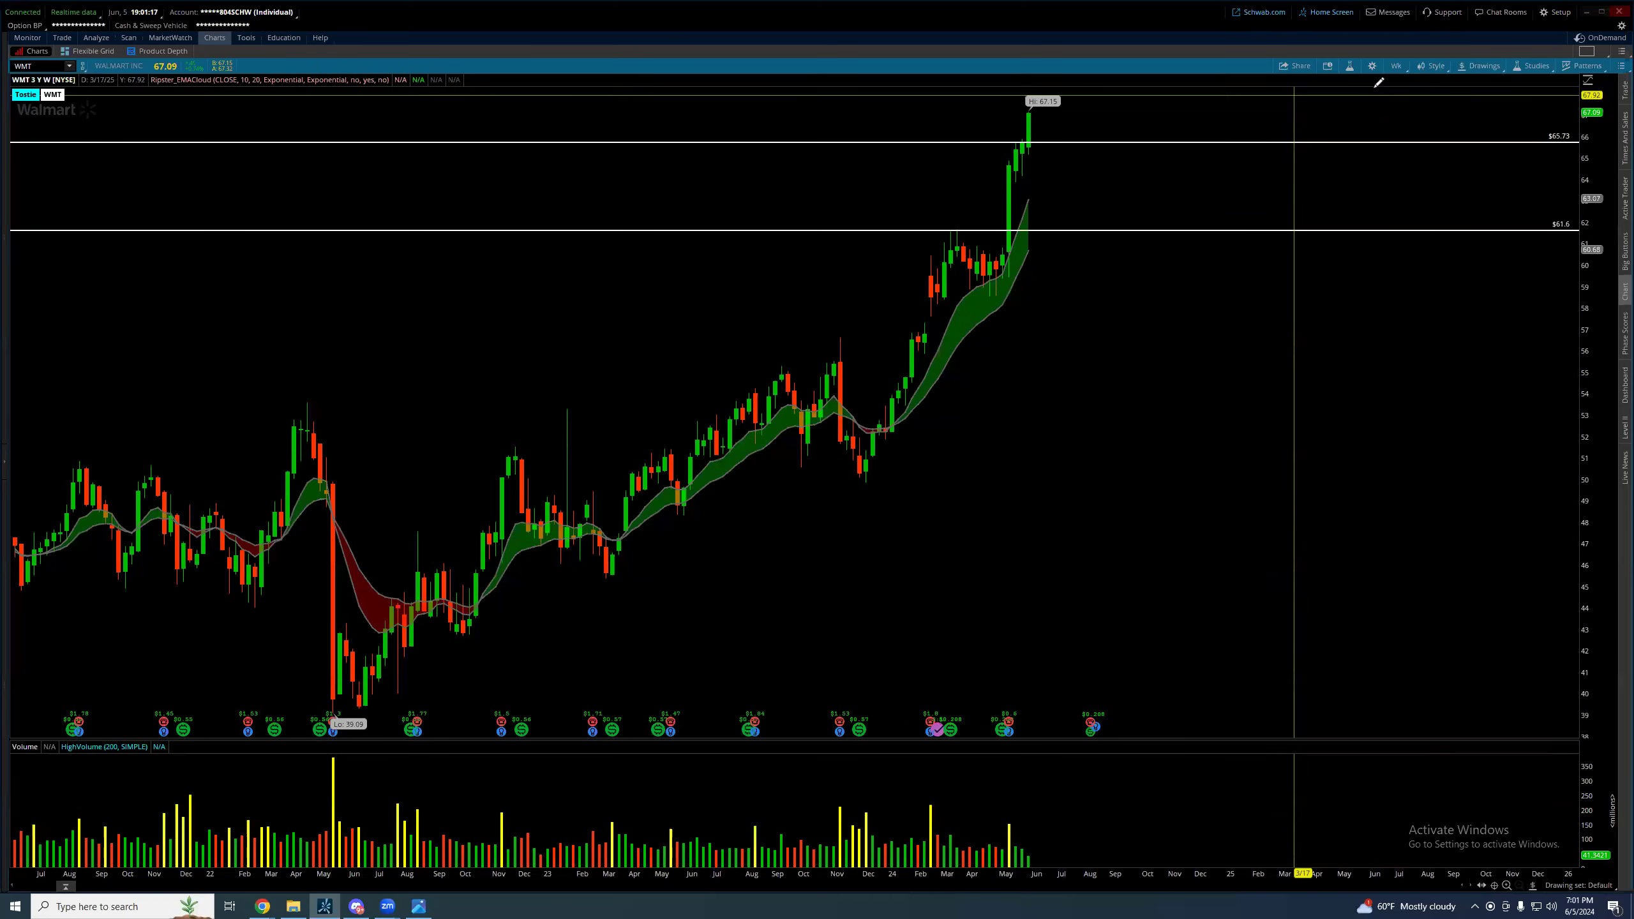
pyautogui.click(1397, 67)
pyautogui.click(1361, 207)
pyautogui.middleClick(1306, 193)
pyautogui.click(1300, 195)
pyautogui.moveTo(1277, 97); pyautogui.dragTo(798, 174)
pyautogui.moveTo(1576, 128); pyautogui.dragTo(1575, 109)
pyautogui.middleClick(1300, 145)
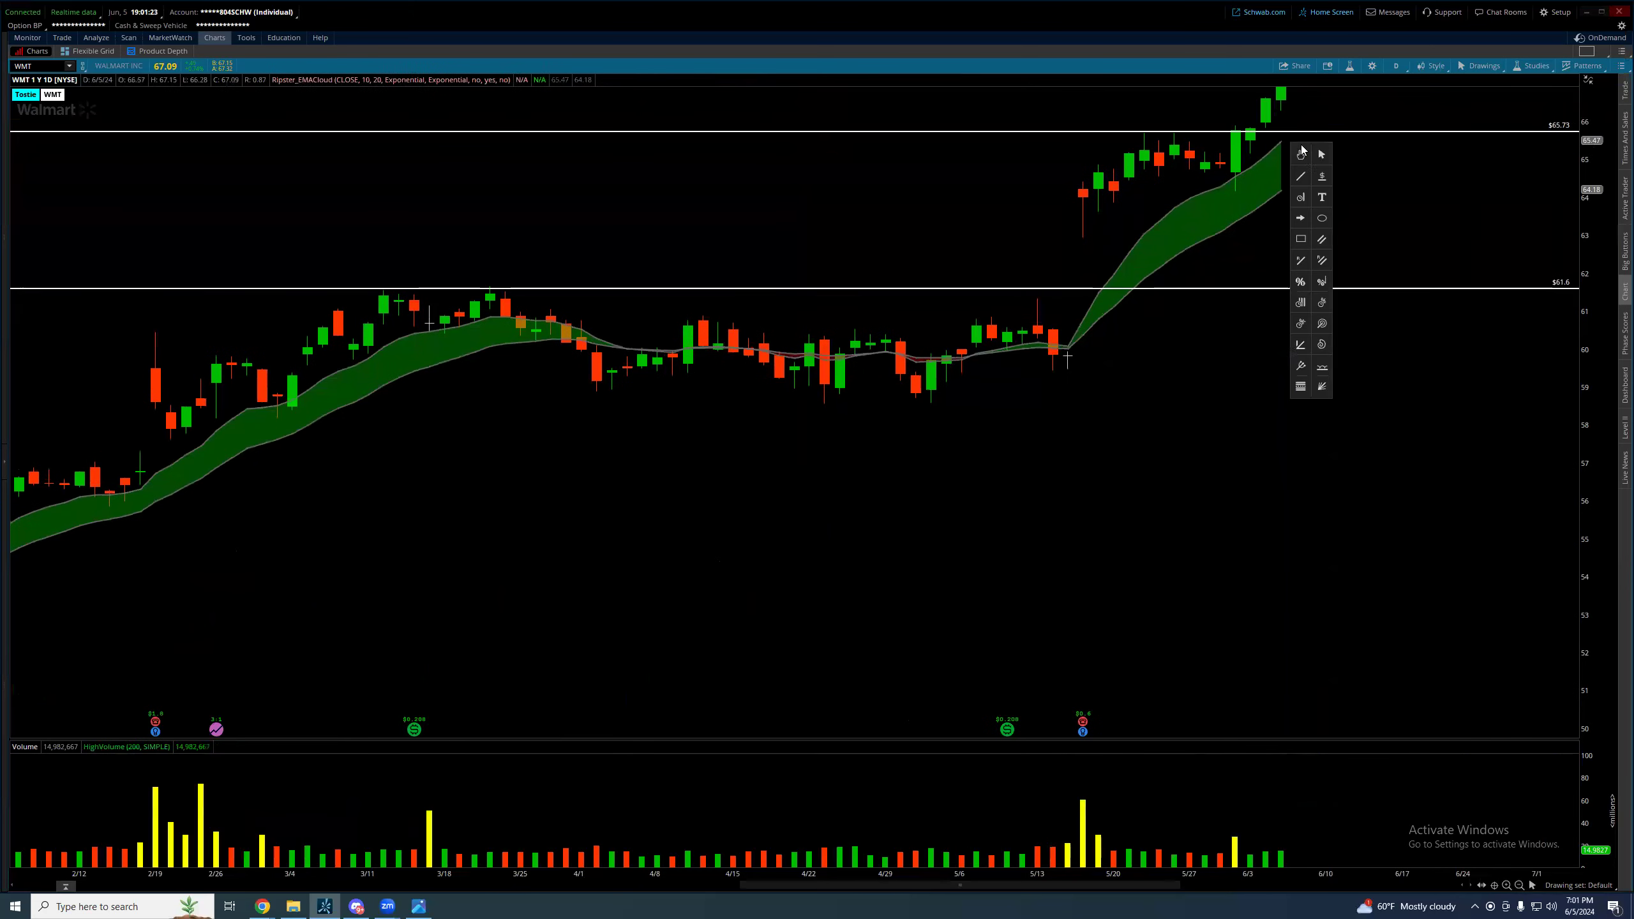
pyautogui.click(1306, 358)
pyautogui.moveTo(1368, 358); pyautogui.dragTo(1221, 419)
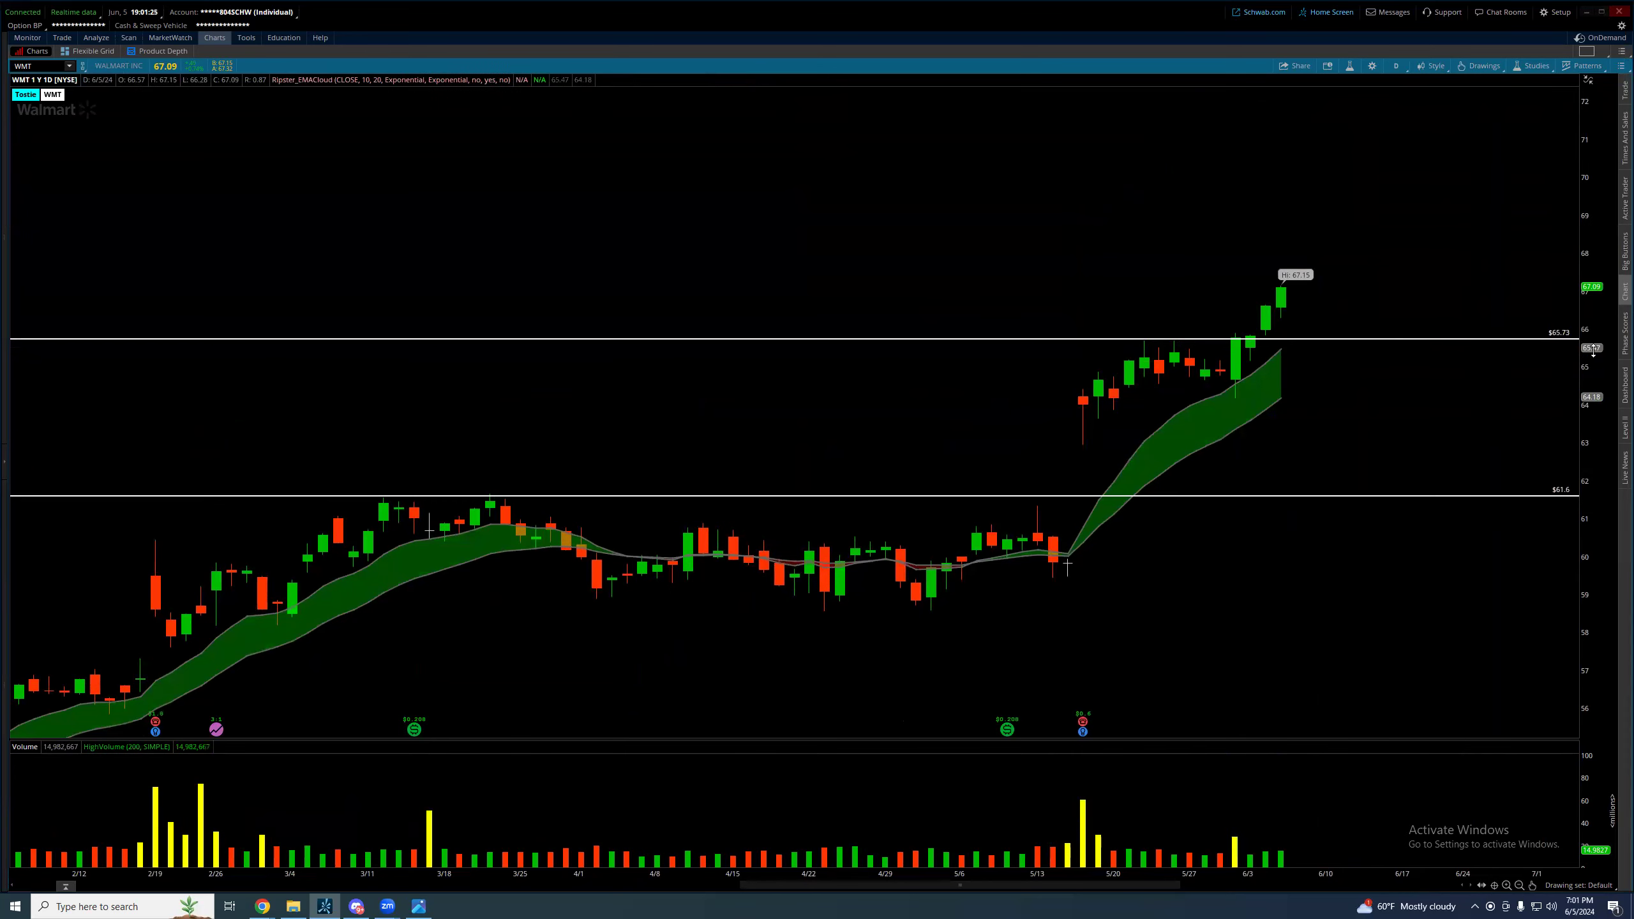
pyautogui.rightClick(1361, 281)
pyautogui.click(1391, 293)
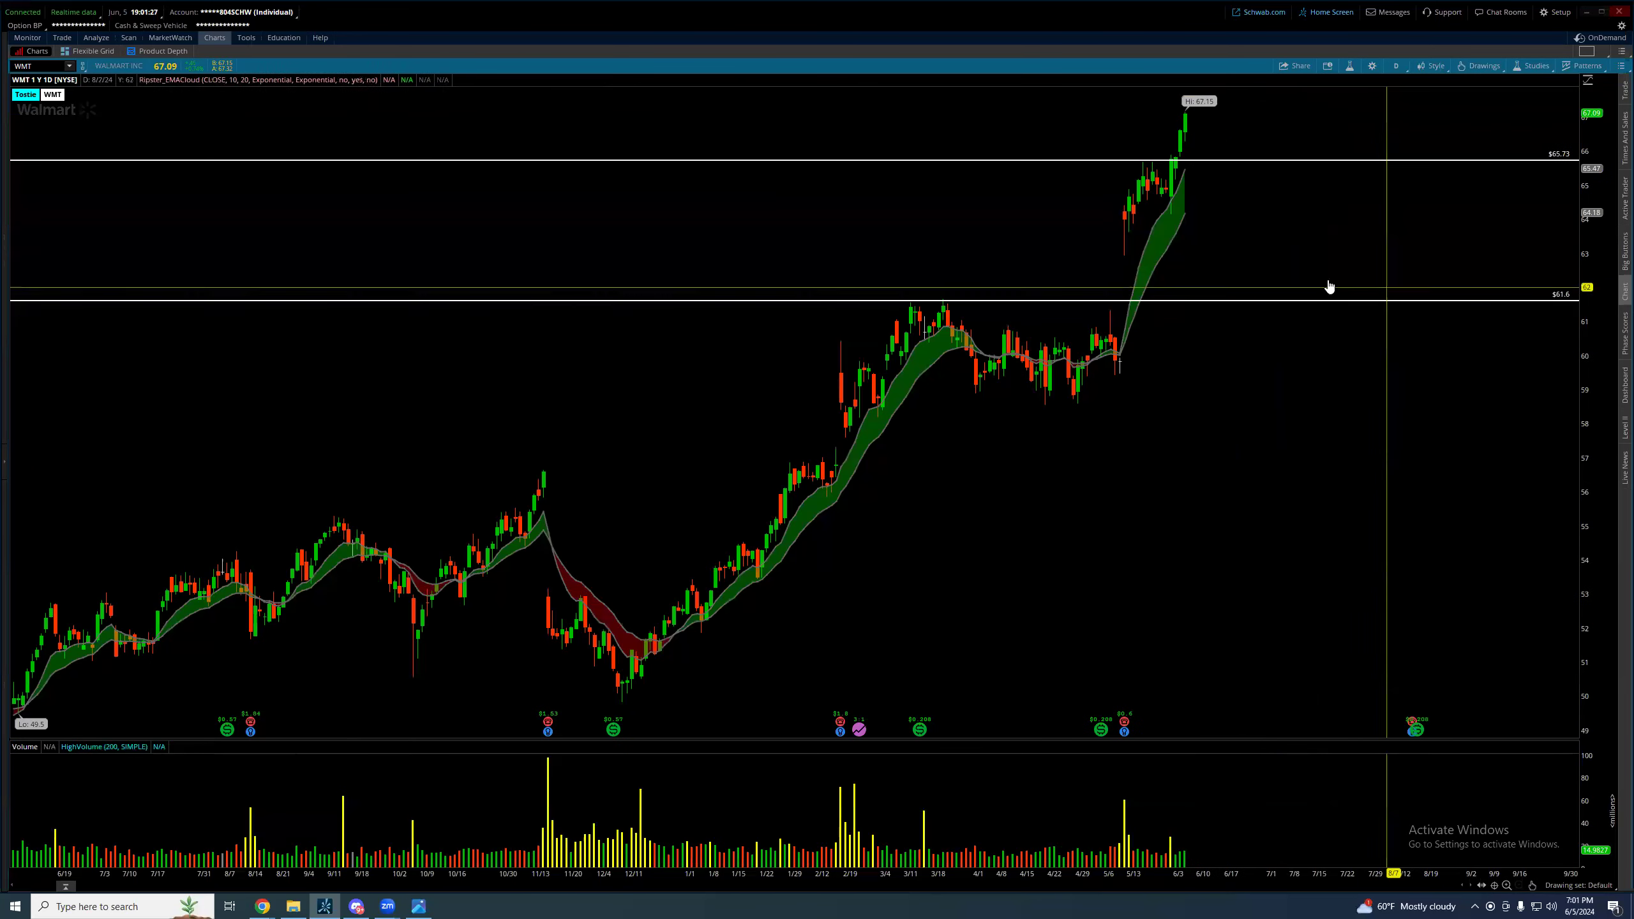
pyautogui.middleClick(1272, 296)
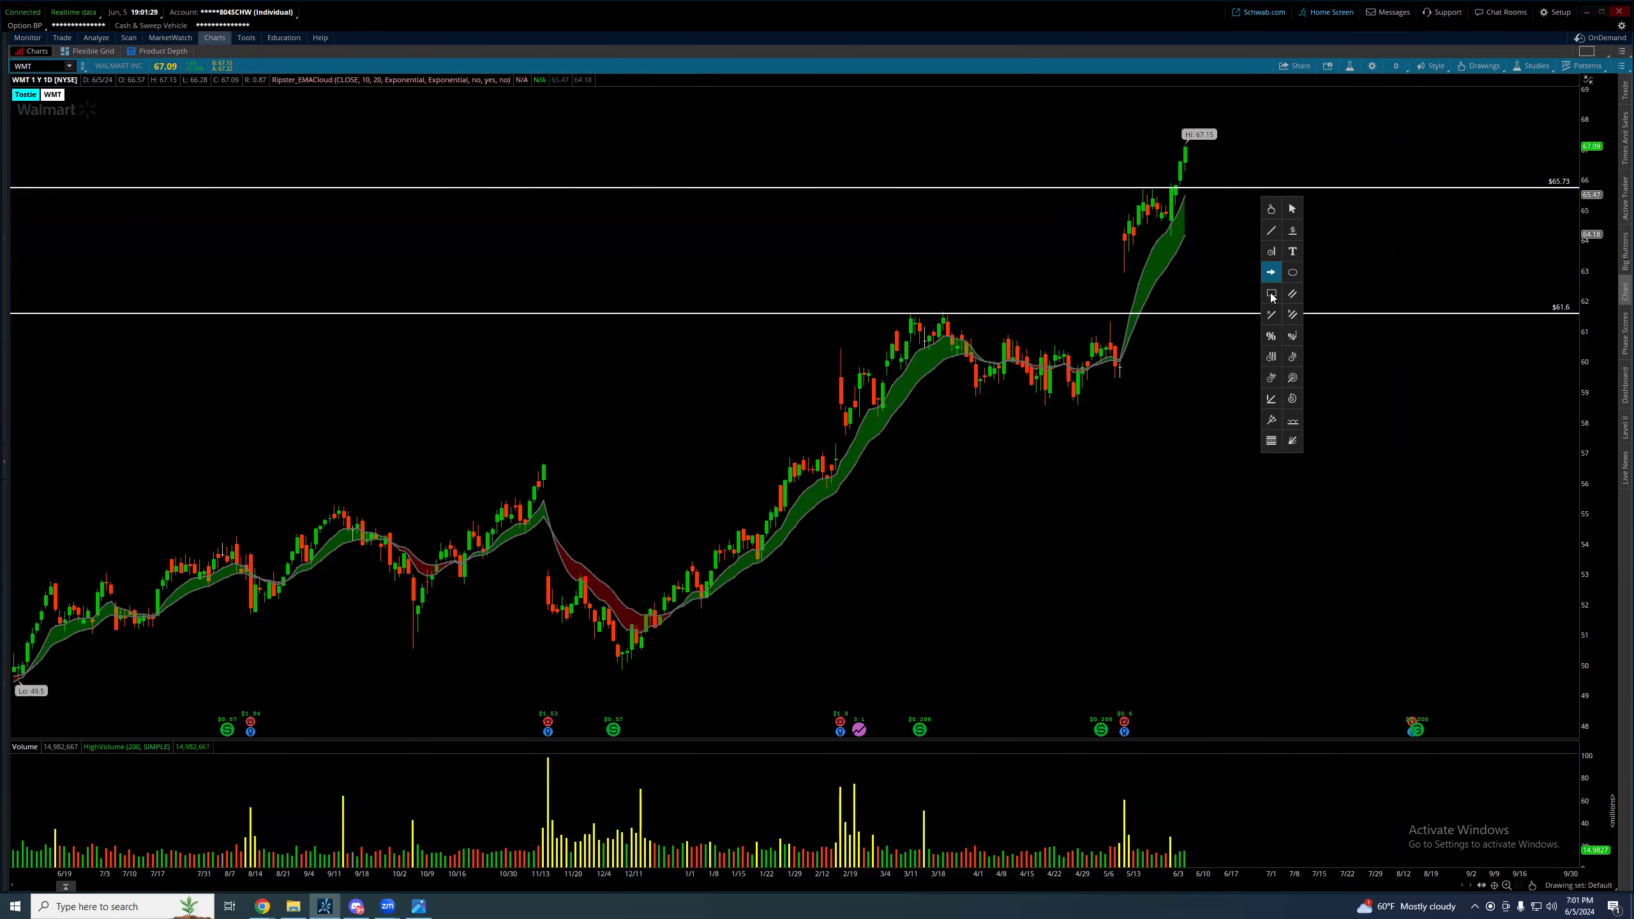
pyautogui.click(1278, 337)
pyautogui.click(882, 312)
pyautogui.click(514, 669)
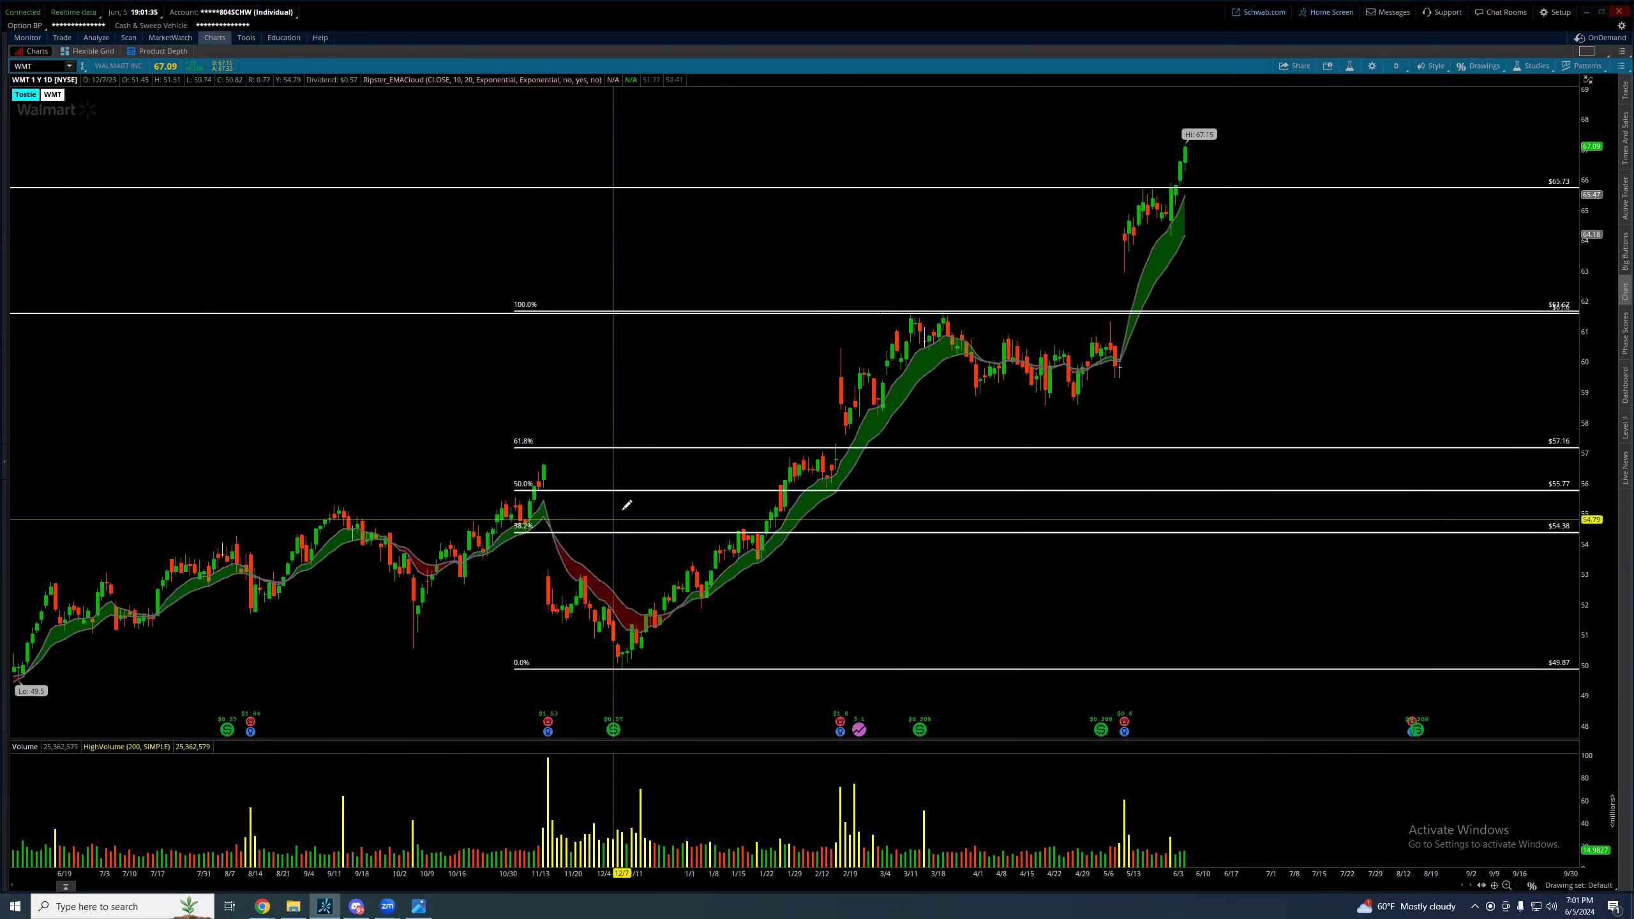
pyautogui.rightClick(679, 449)
pyautogui.press('Return')
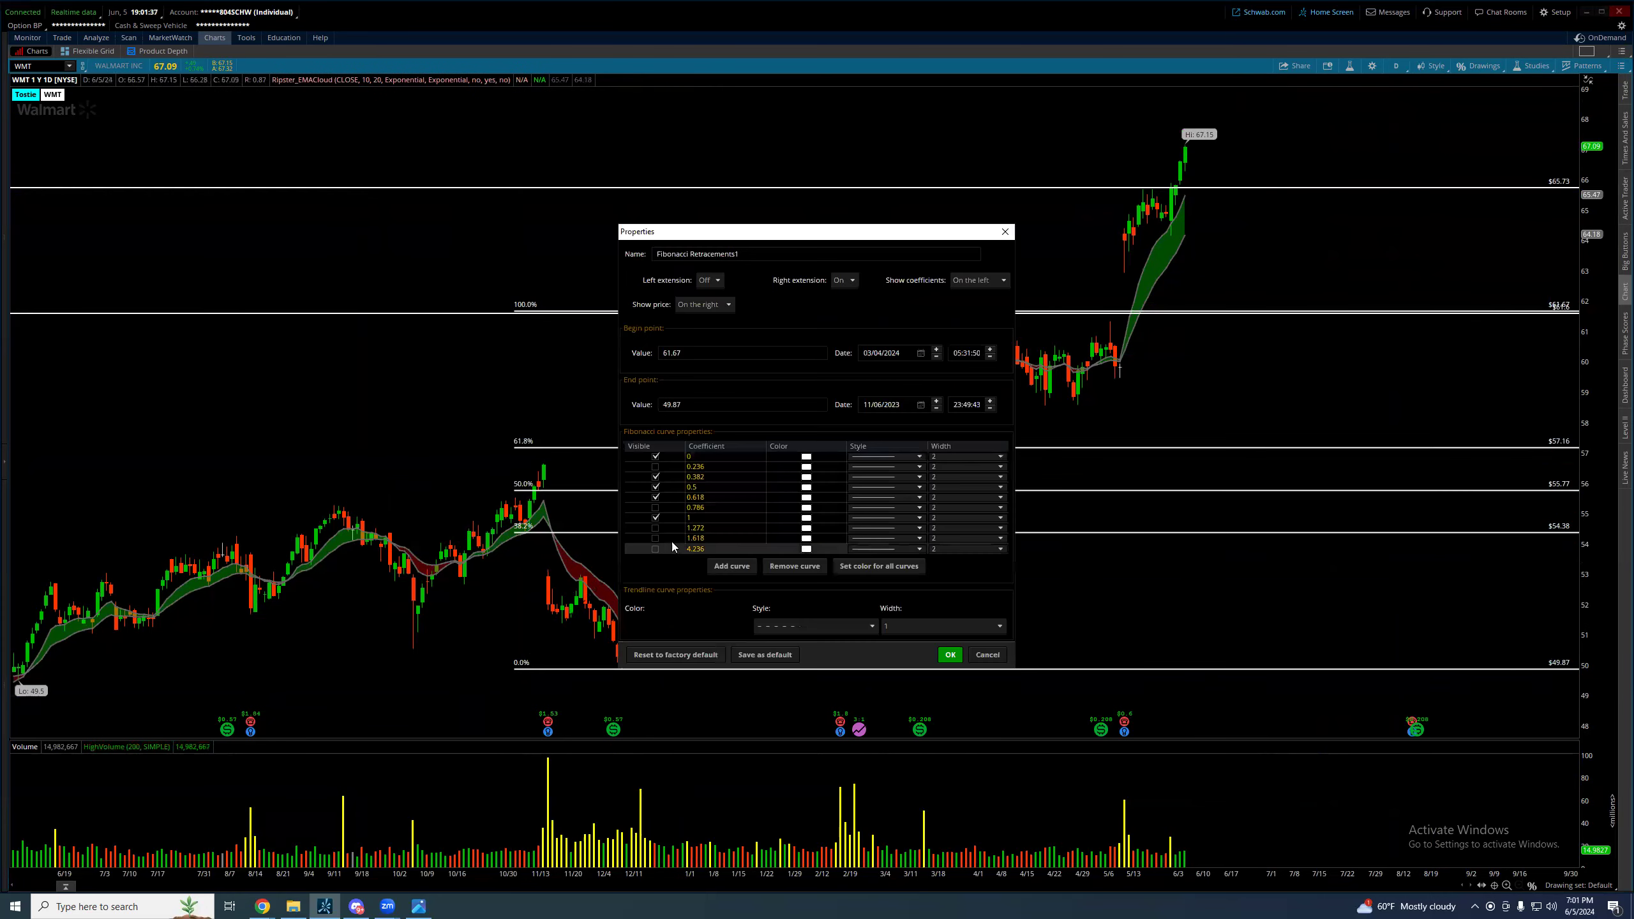
pyautogui.click(656, 528)
pyautogui.click(950, 655)
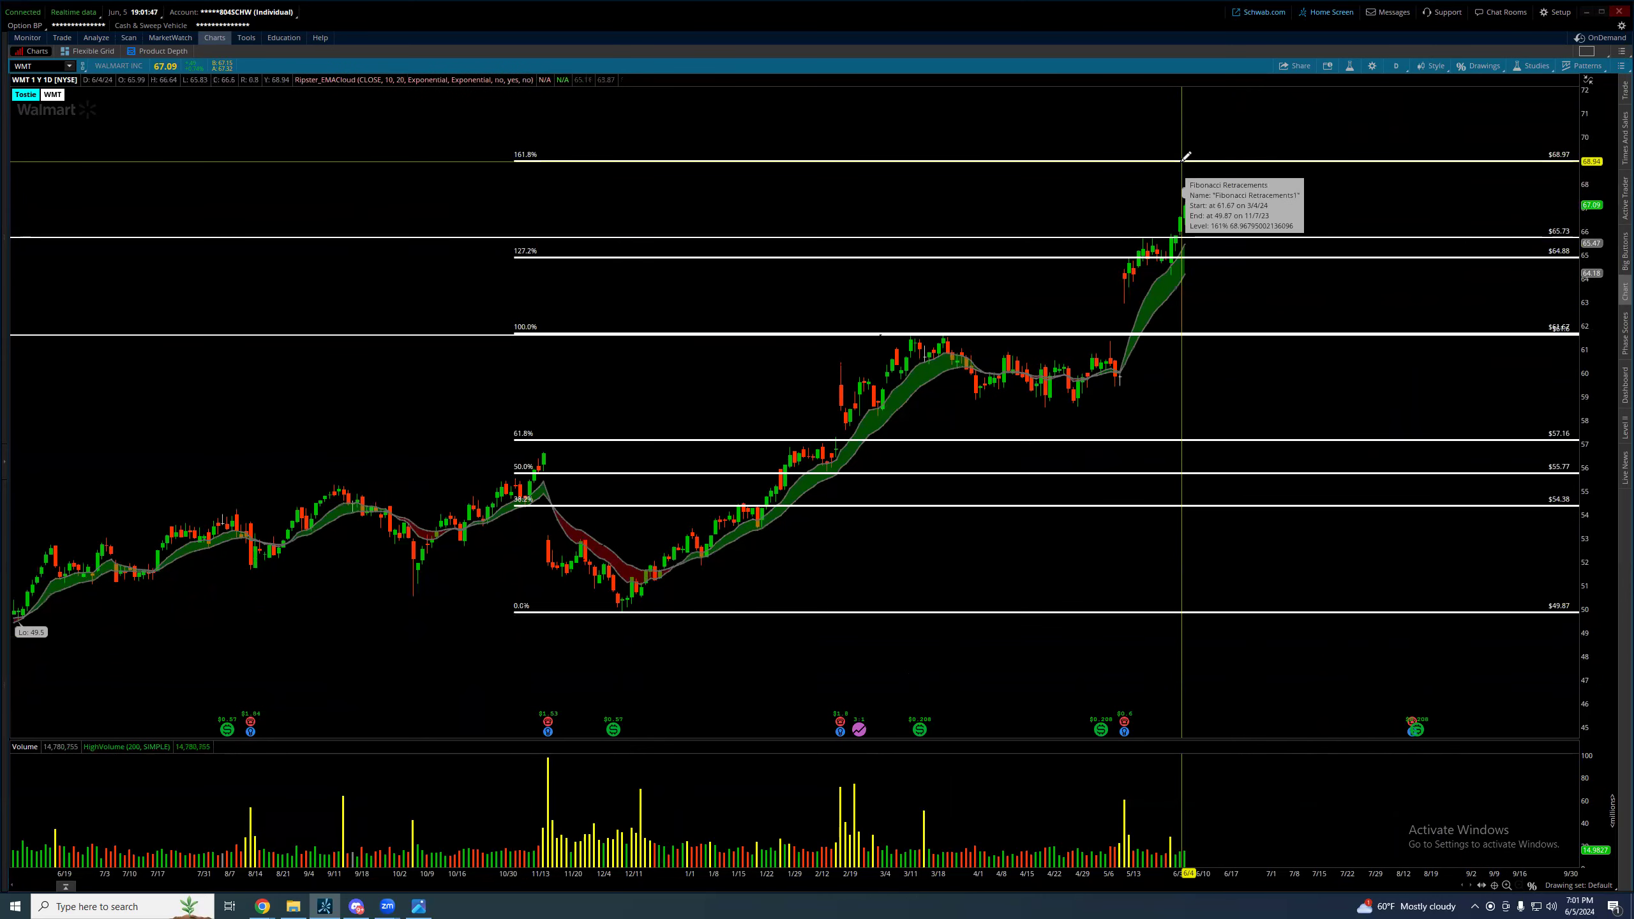
pyautogui.rightClick(1186, 158)
pyautogui.click(1271, 222)
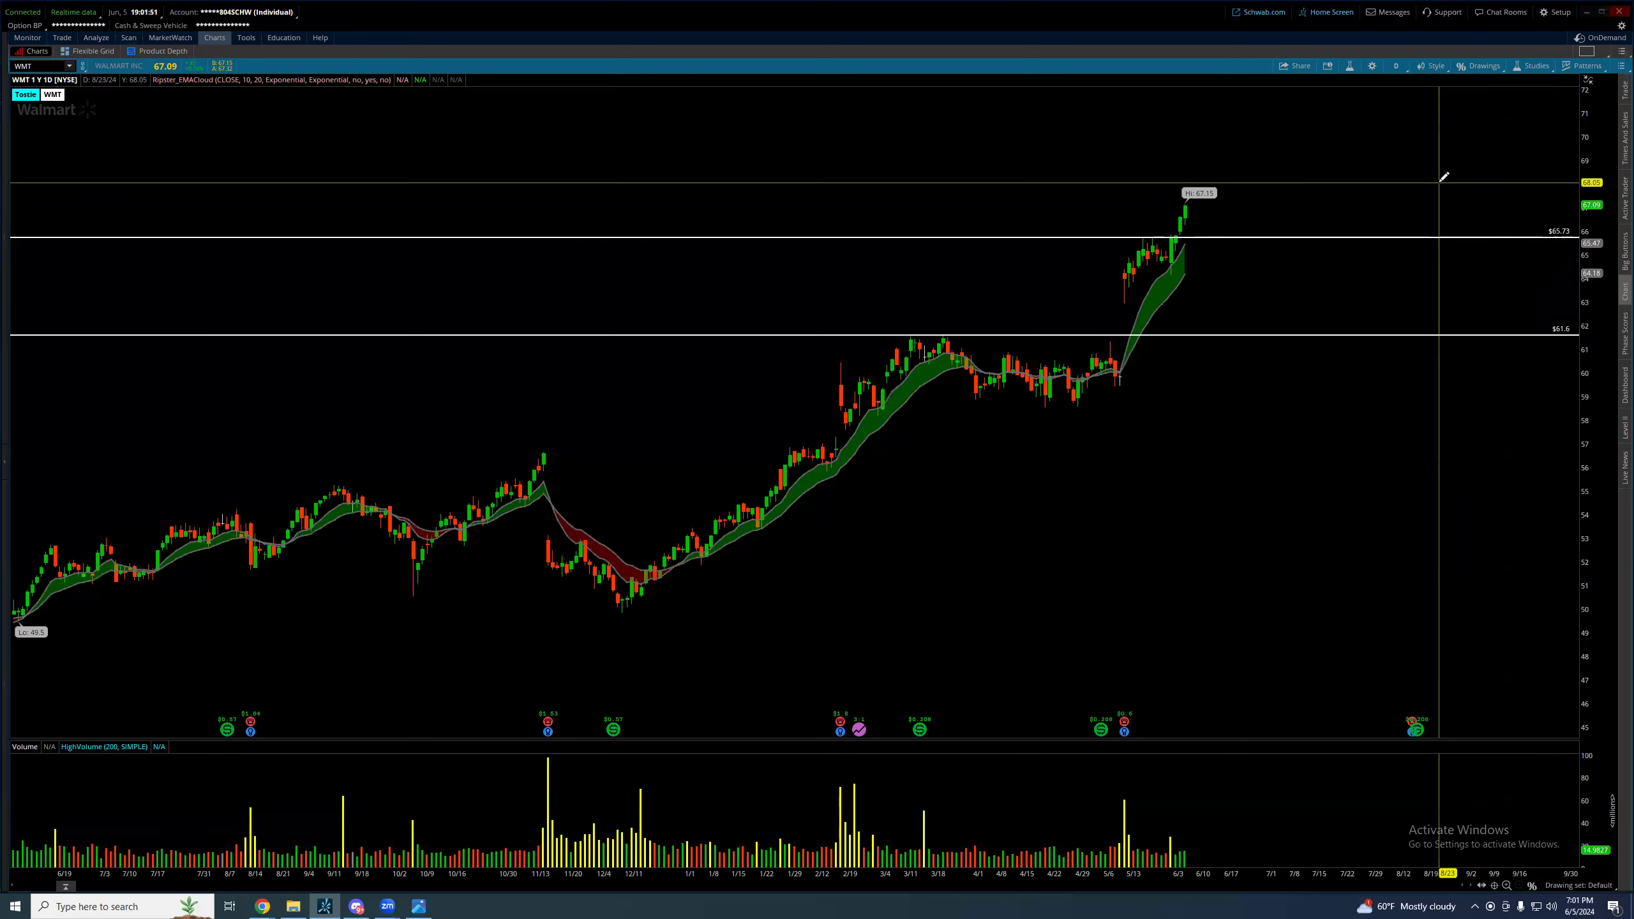
# Load the BB study set
pyautogui.click(1532, 66)
pyautogui.moveTo(1480, 206)
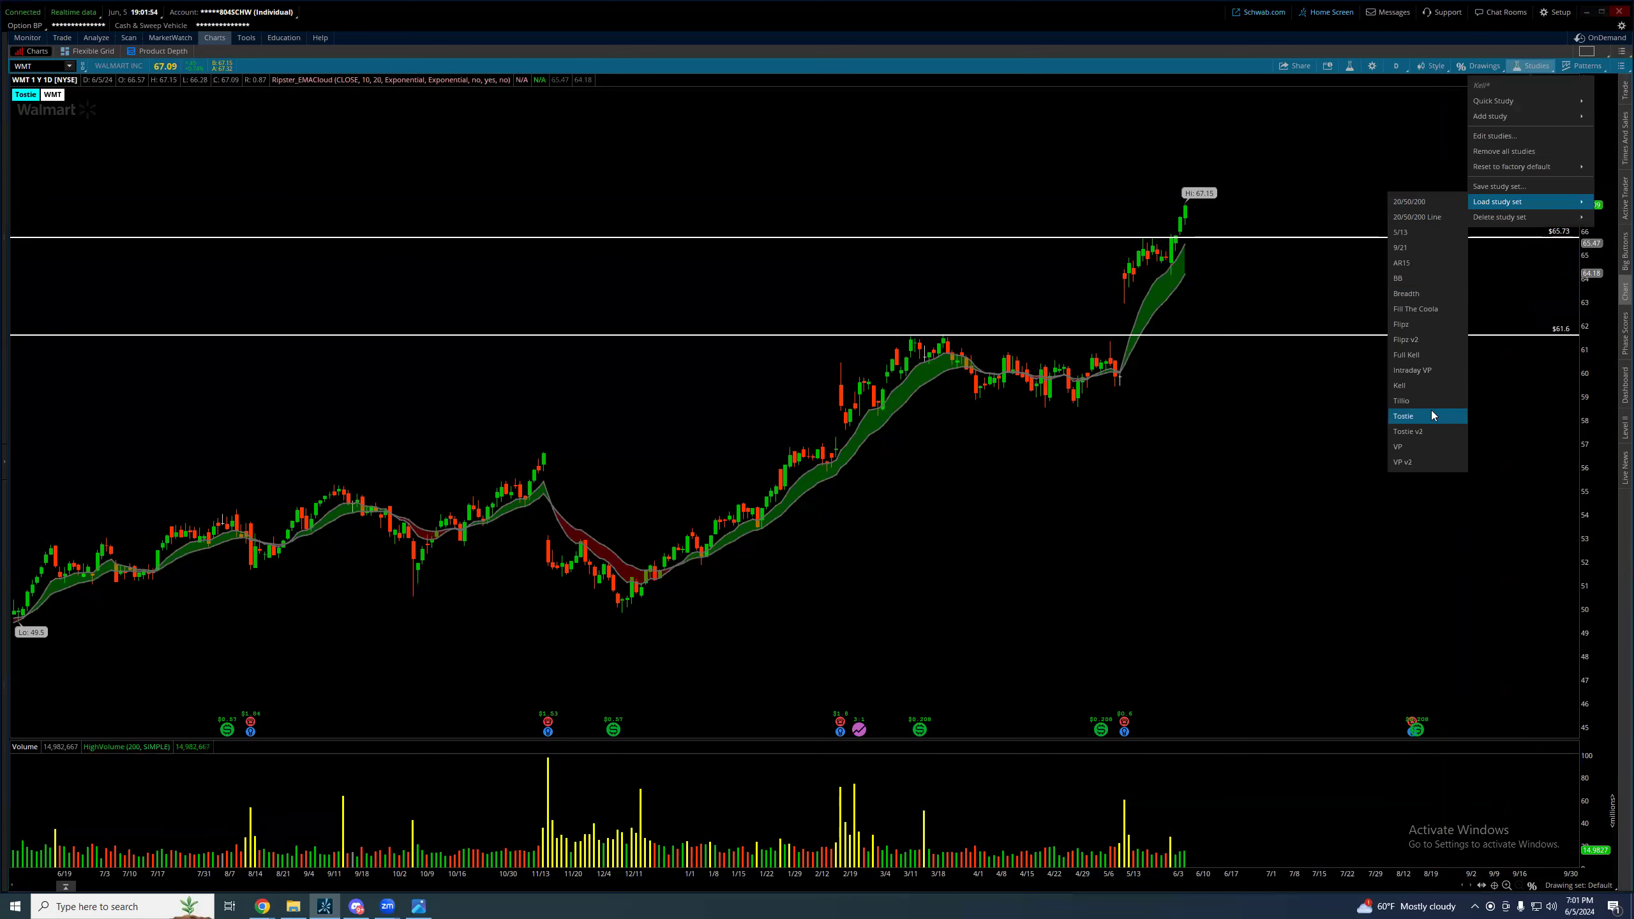
pyautogui.click(1426, 278)
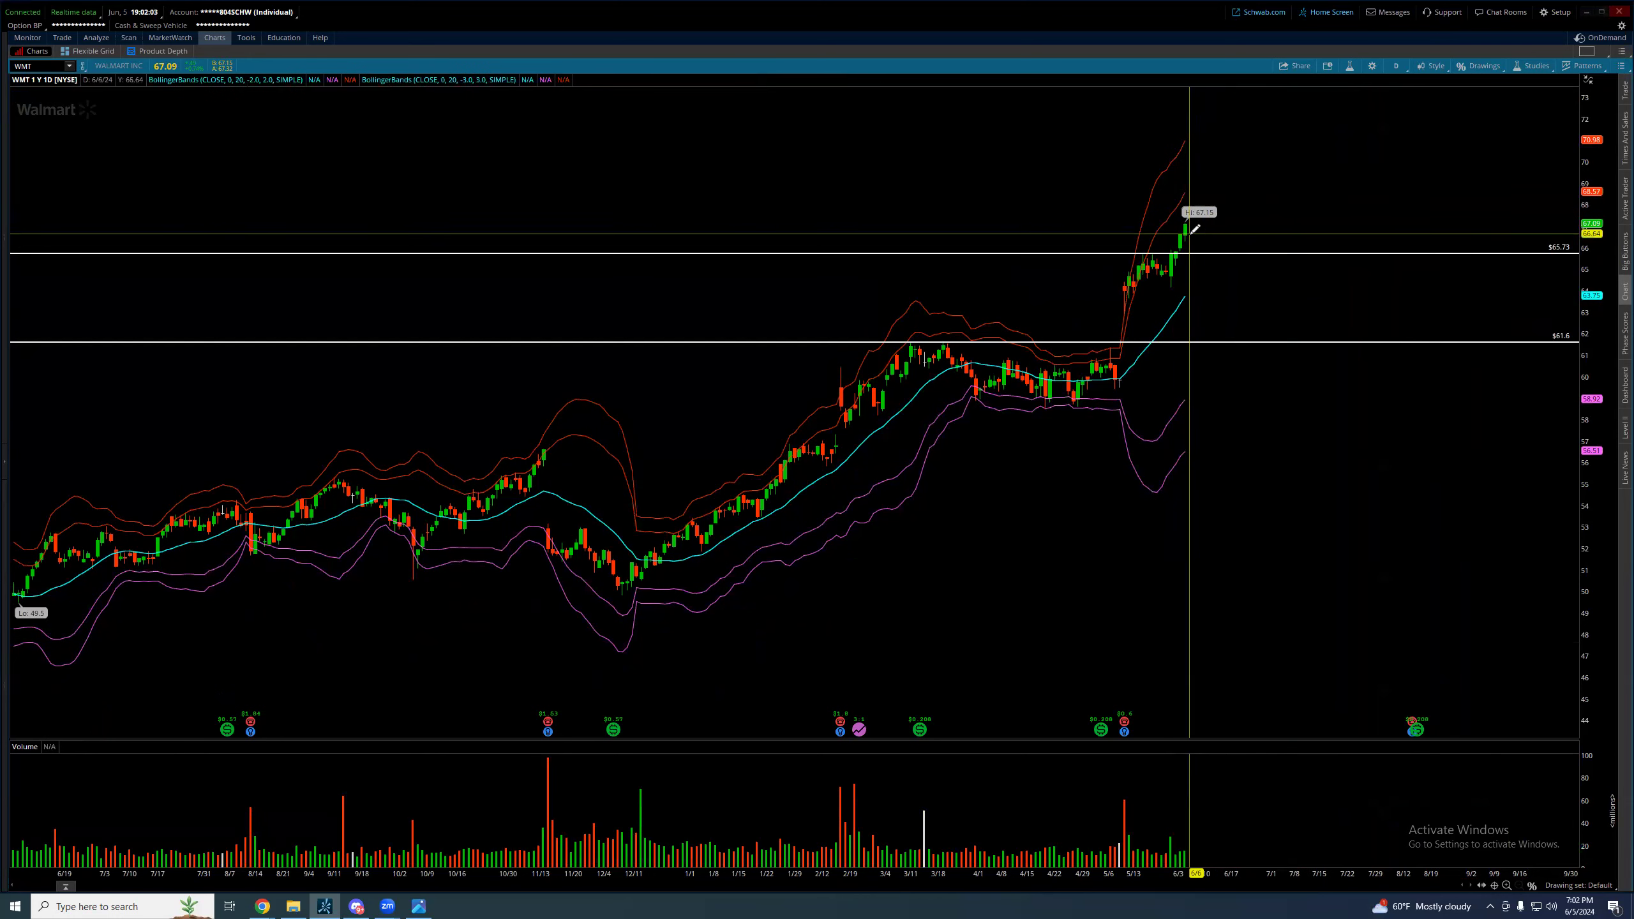
# Switch to the 20-day hourly timeframe and the Clean drawing set
pyautogui.click(1396, 65)
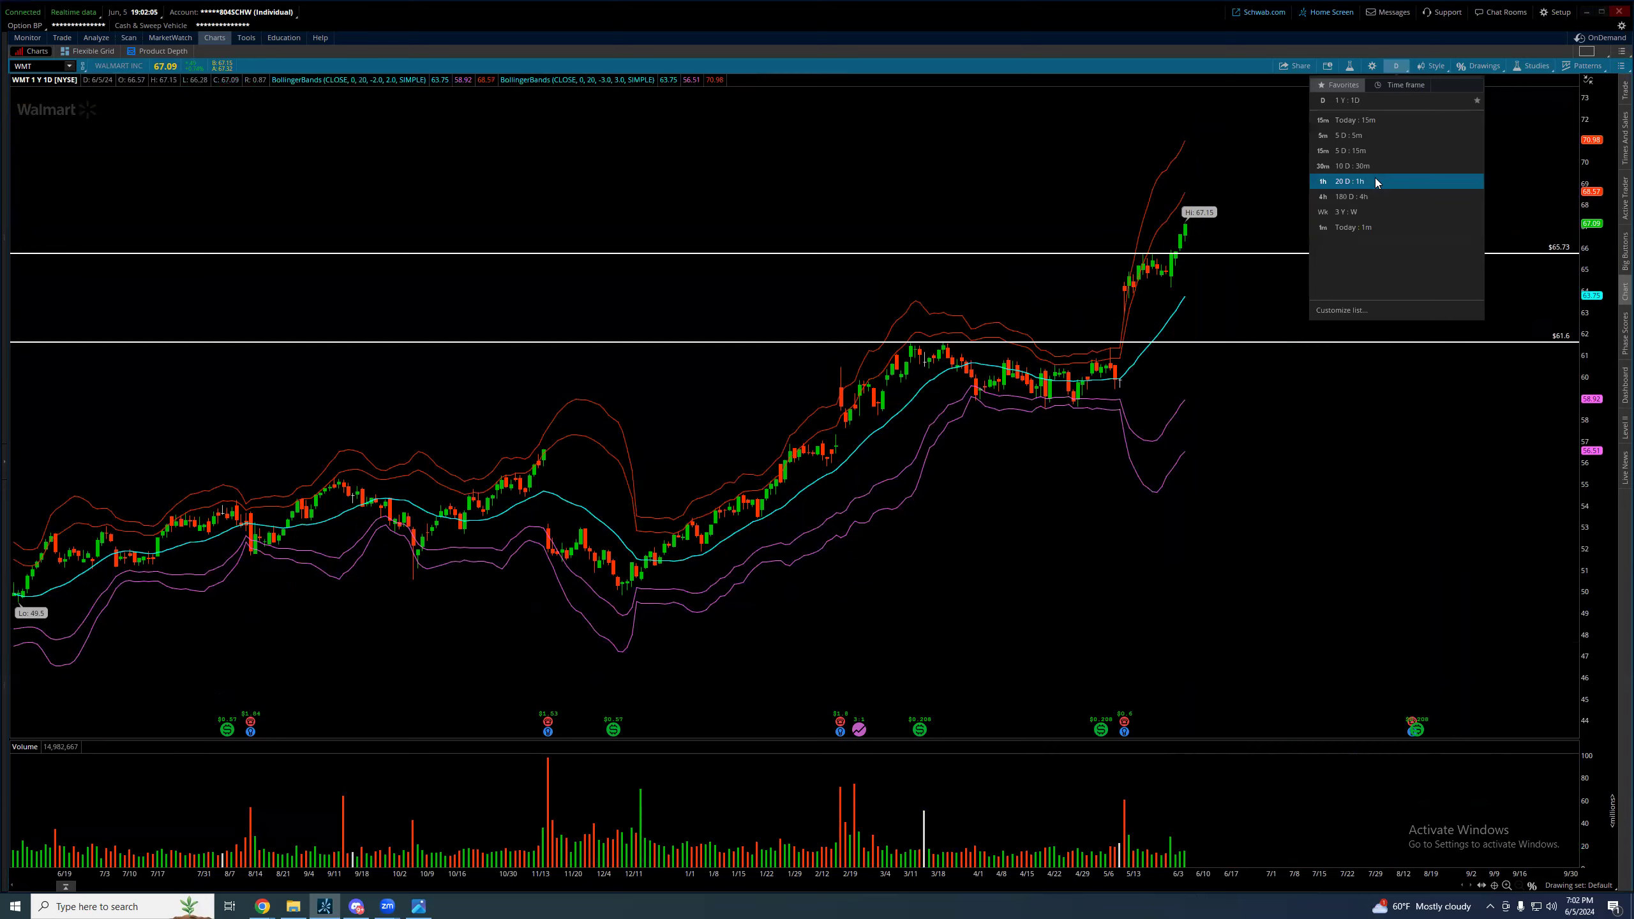
pyautogui.click(1376, 180)
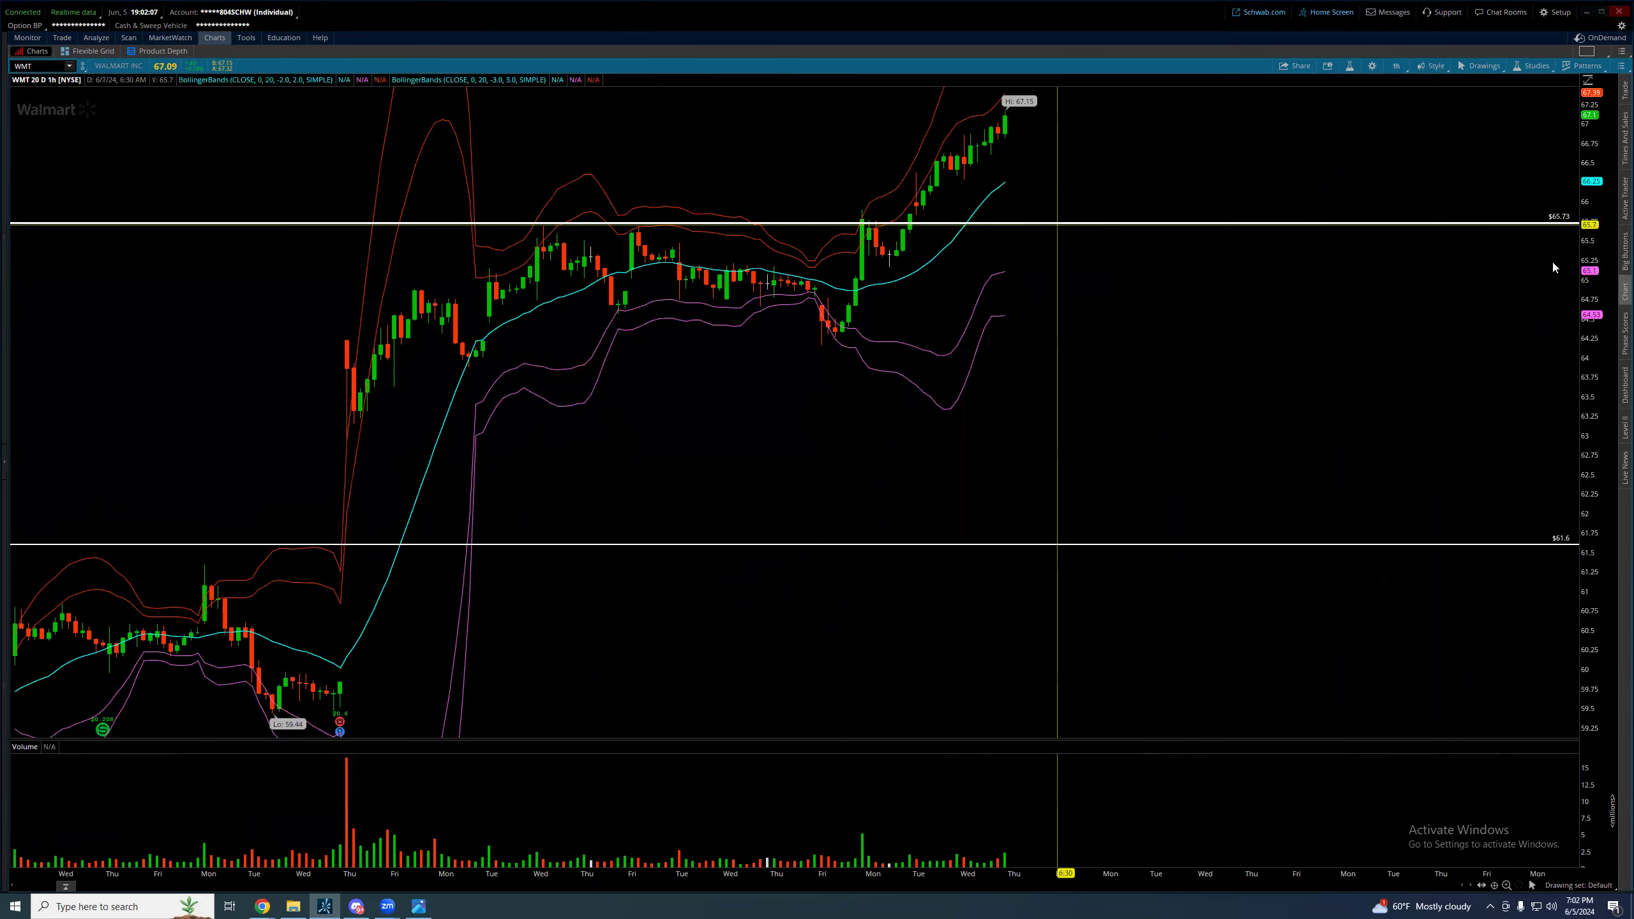
pyautogui.click(1595, 887)
pyautogui.click(1547, 780)
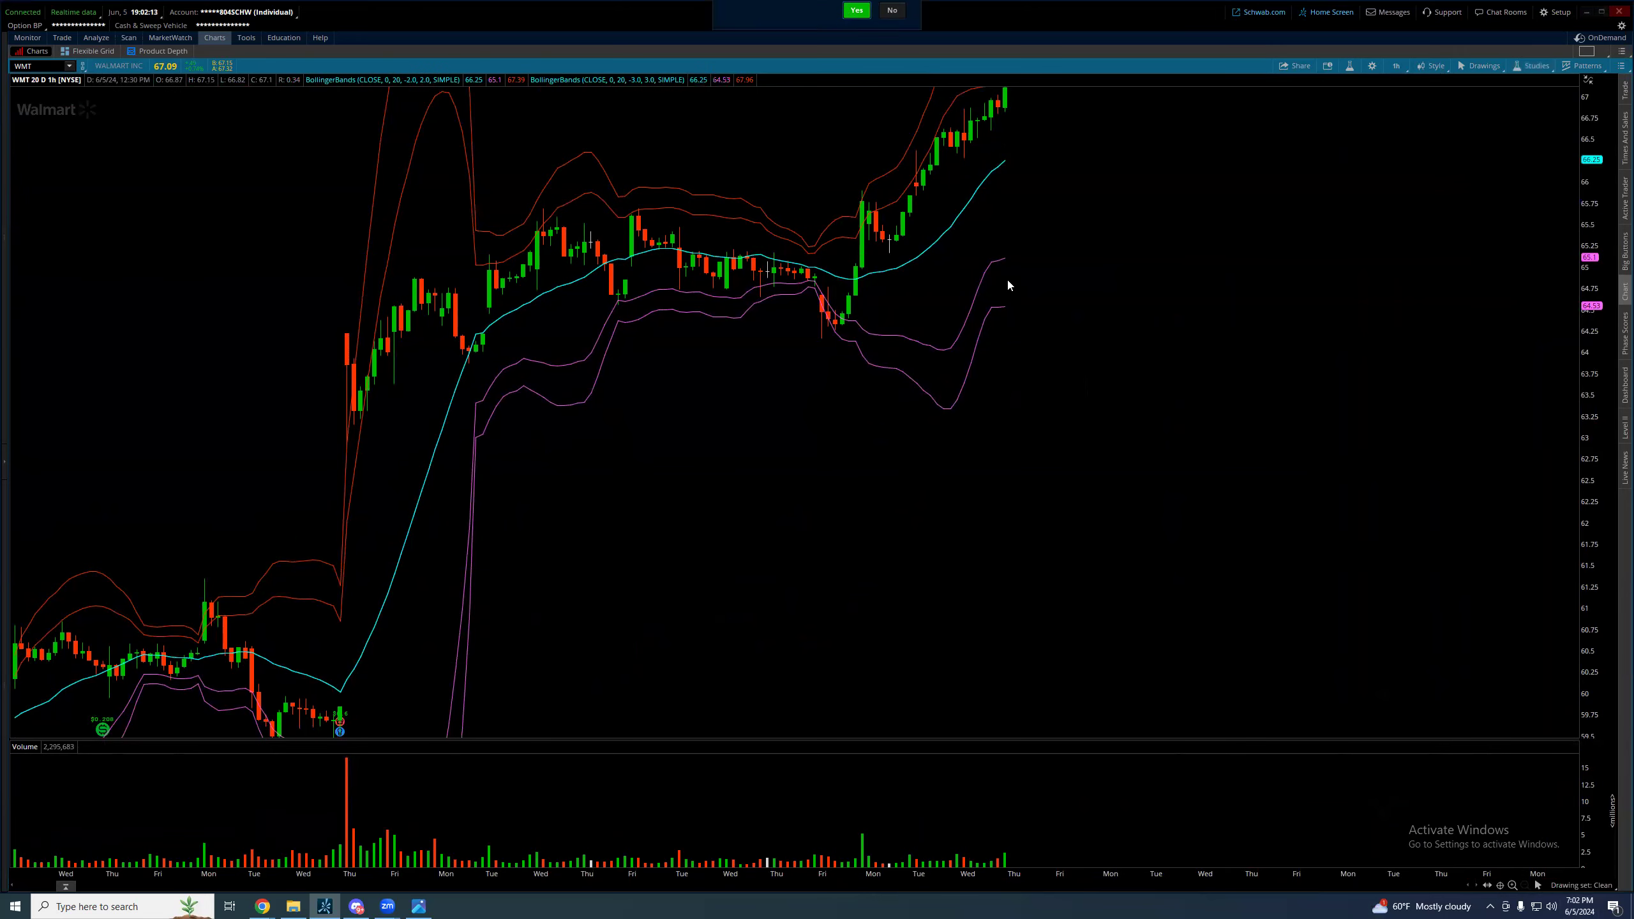
# Start a rectangle zone at the consolidation range's top-left corner
pyautogui.keyDown('ctrl'); pyautogui.rightClick(1058, 369); pyautogui.keyUp('ctrl')
pyautogui.click(1060, 395)
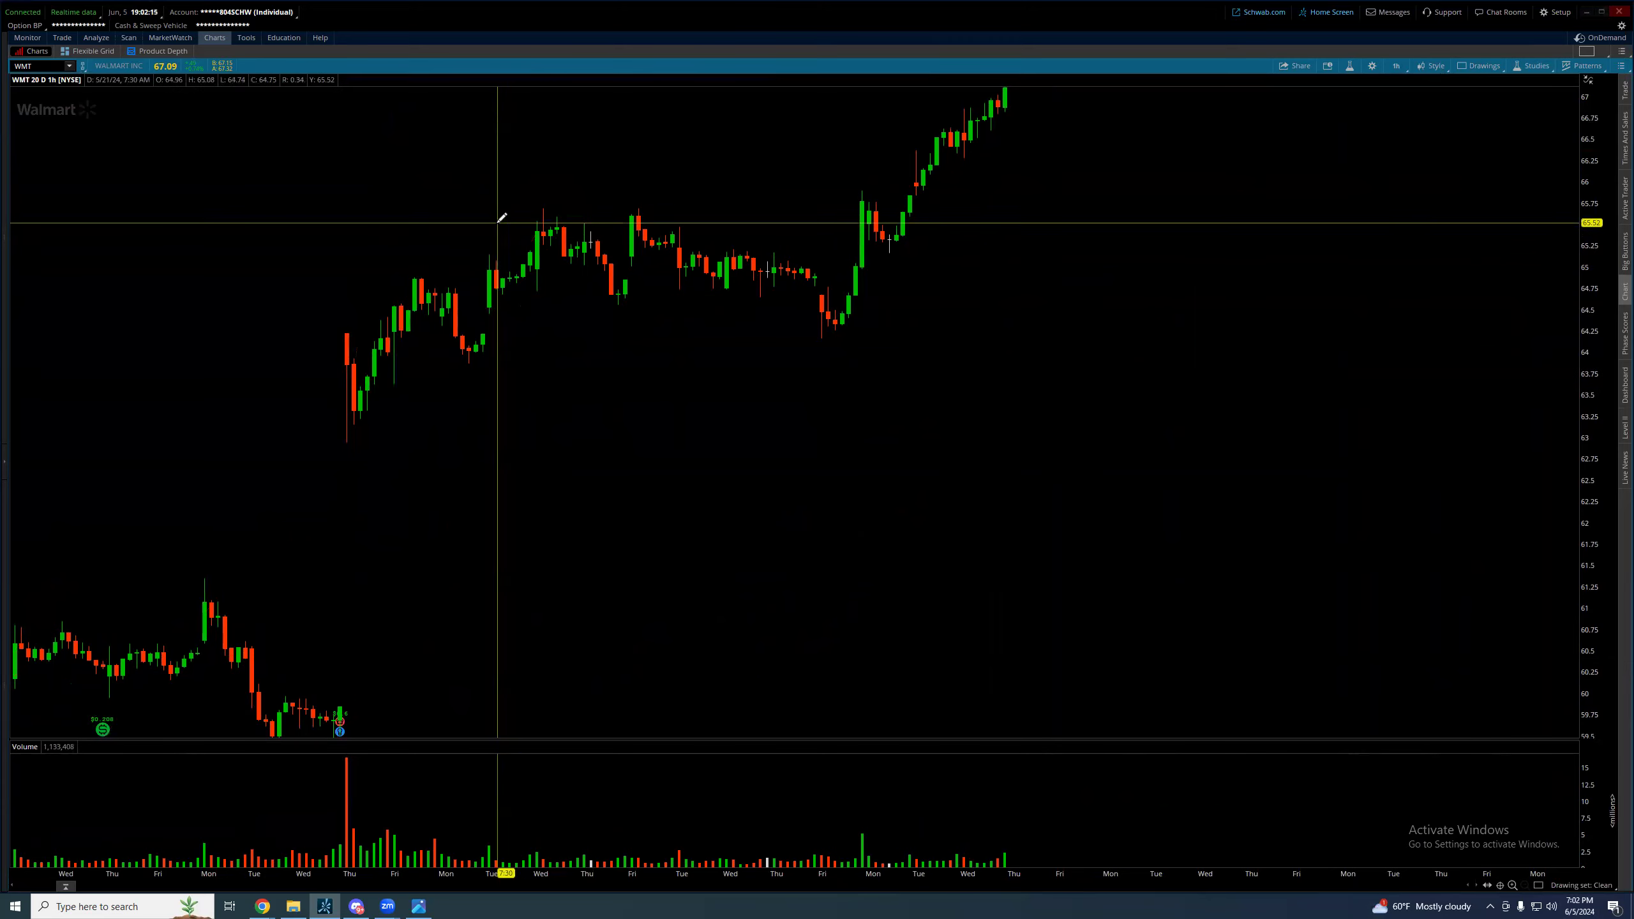
pyautogui.click(421, 206)
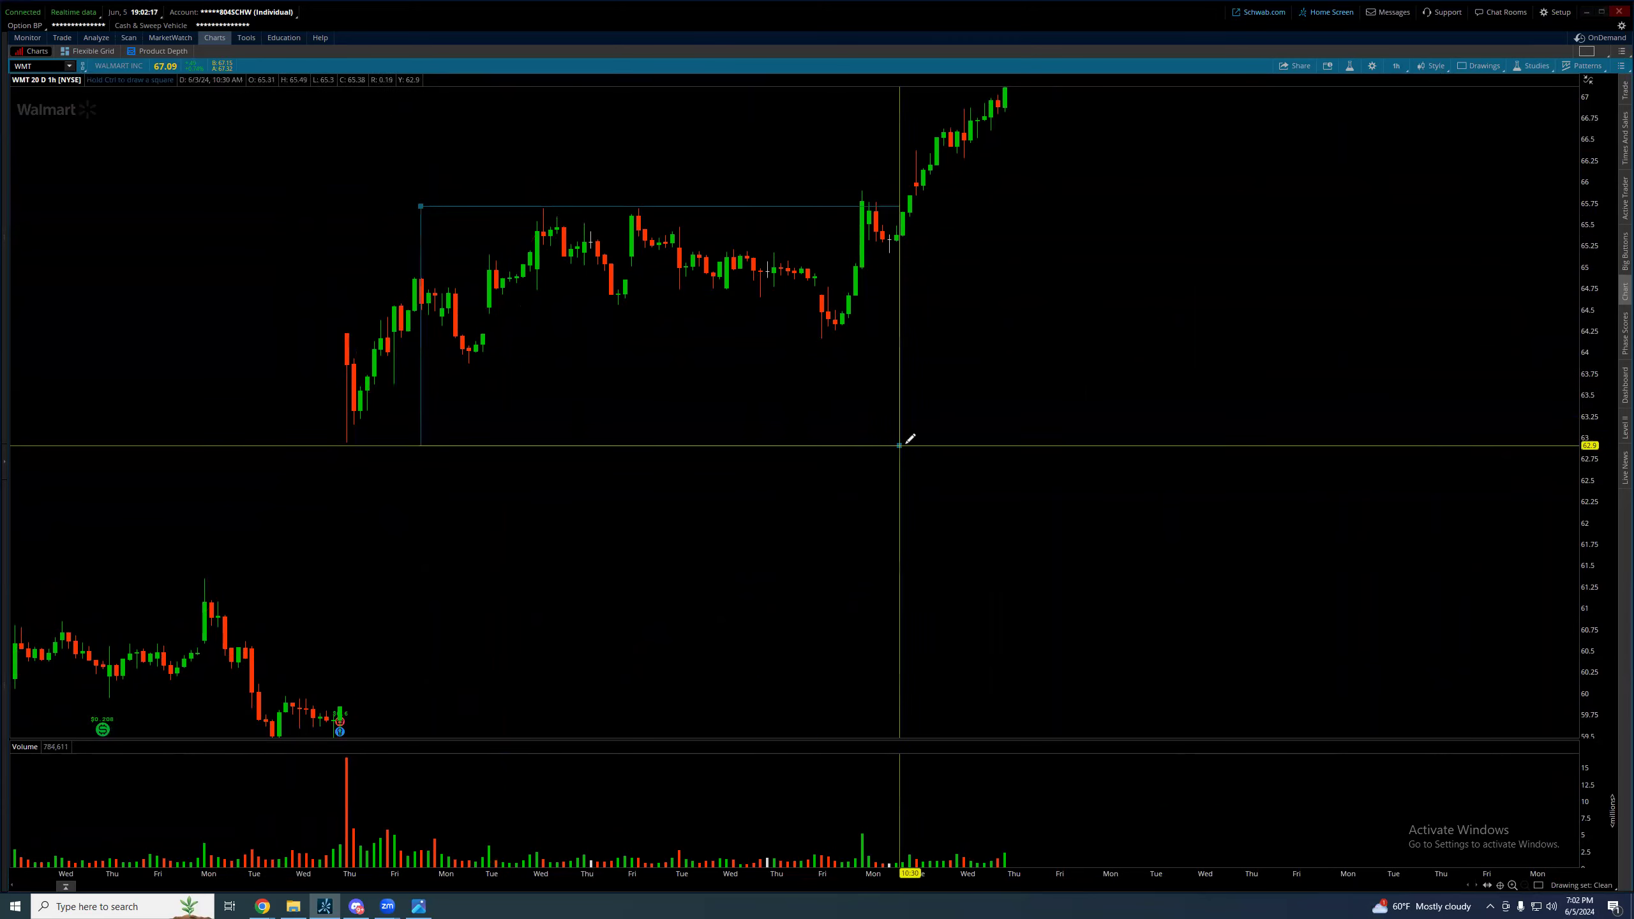
# Finish the teal zone around the consolidation range and shift the chart to show room above
pyautogui.click(926, 442)
pyautogui.keyDown('ctrl'); pyautogui.rightClick(1414, 276); pyautogui.keyUp('ctrl')
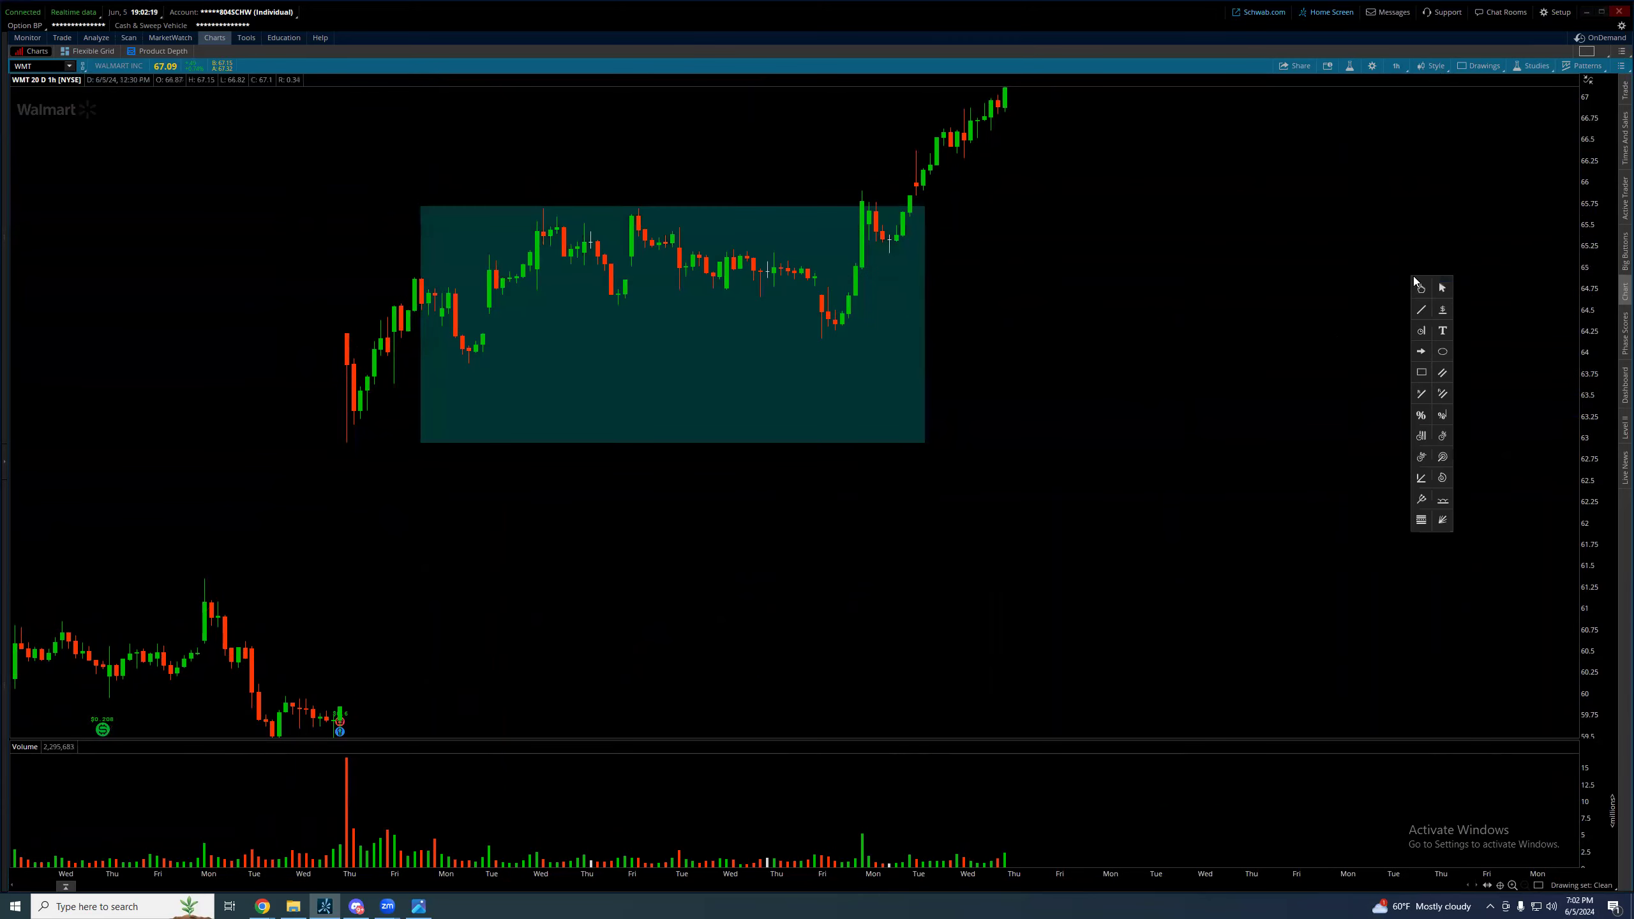
pyautogui.moveTo(1418, 262); pyautogui.dragTo(1444, 467)
# Duplicate the teal zone and place the copy above and to the right
pyautogui.rightClick(699, 518)
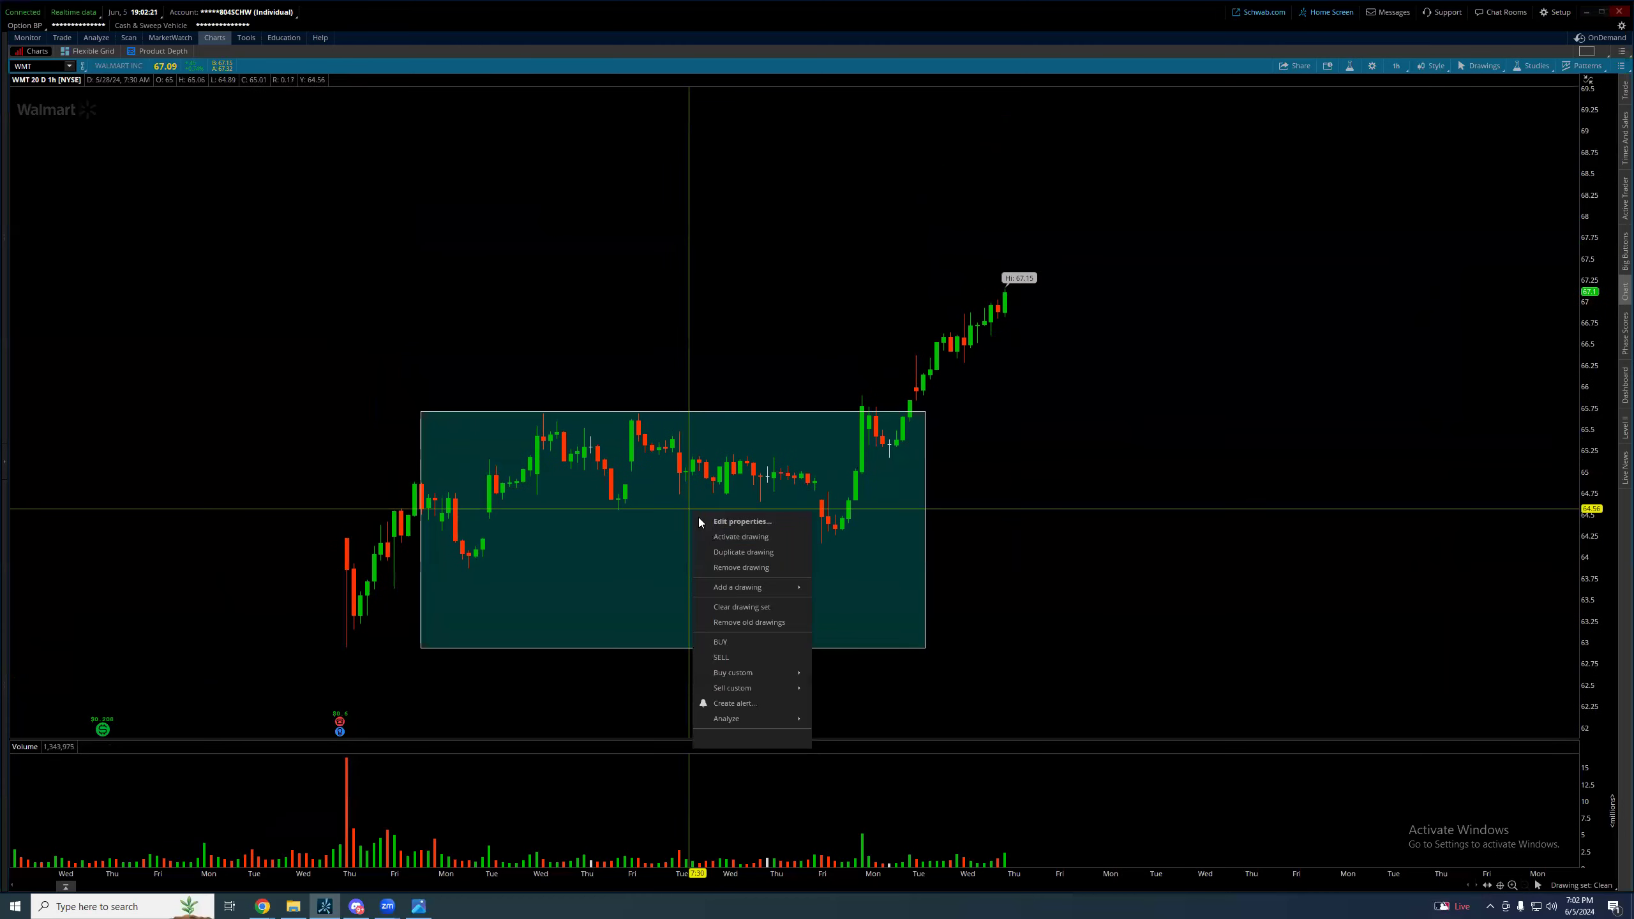
pyautogui.click(709, 553)
pyautogui.click(1043, 383)
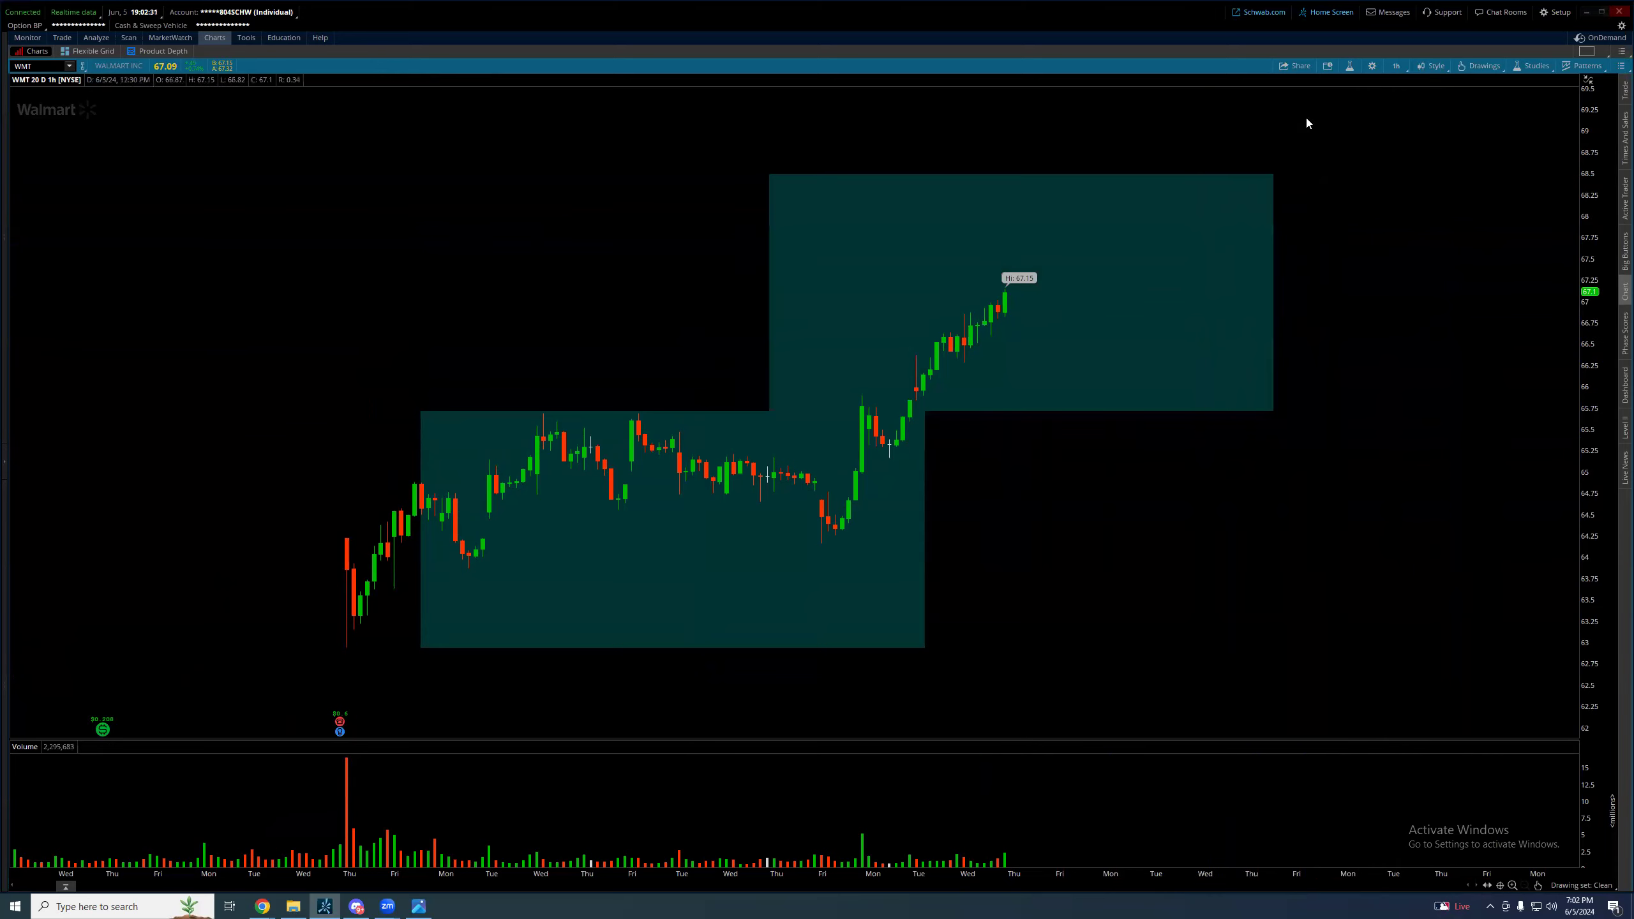
pyautogui.click(1532, 65)
# Load the Tostie study set for the EMA cloud and high-volume studies
pyautogui.moveTo(1492, 186)
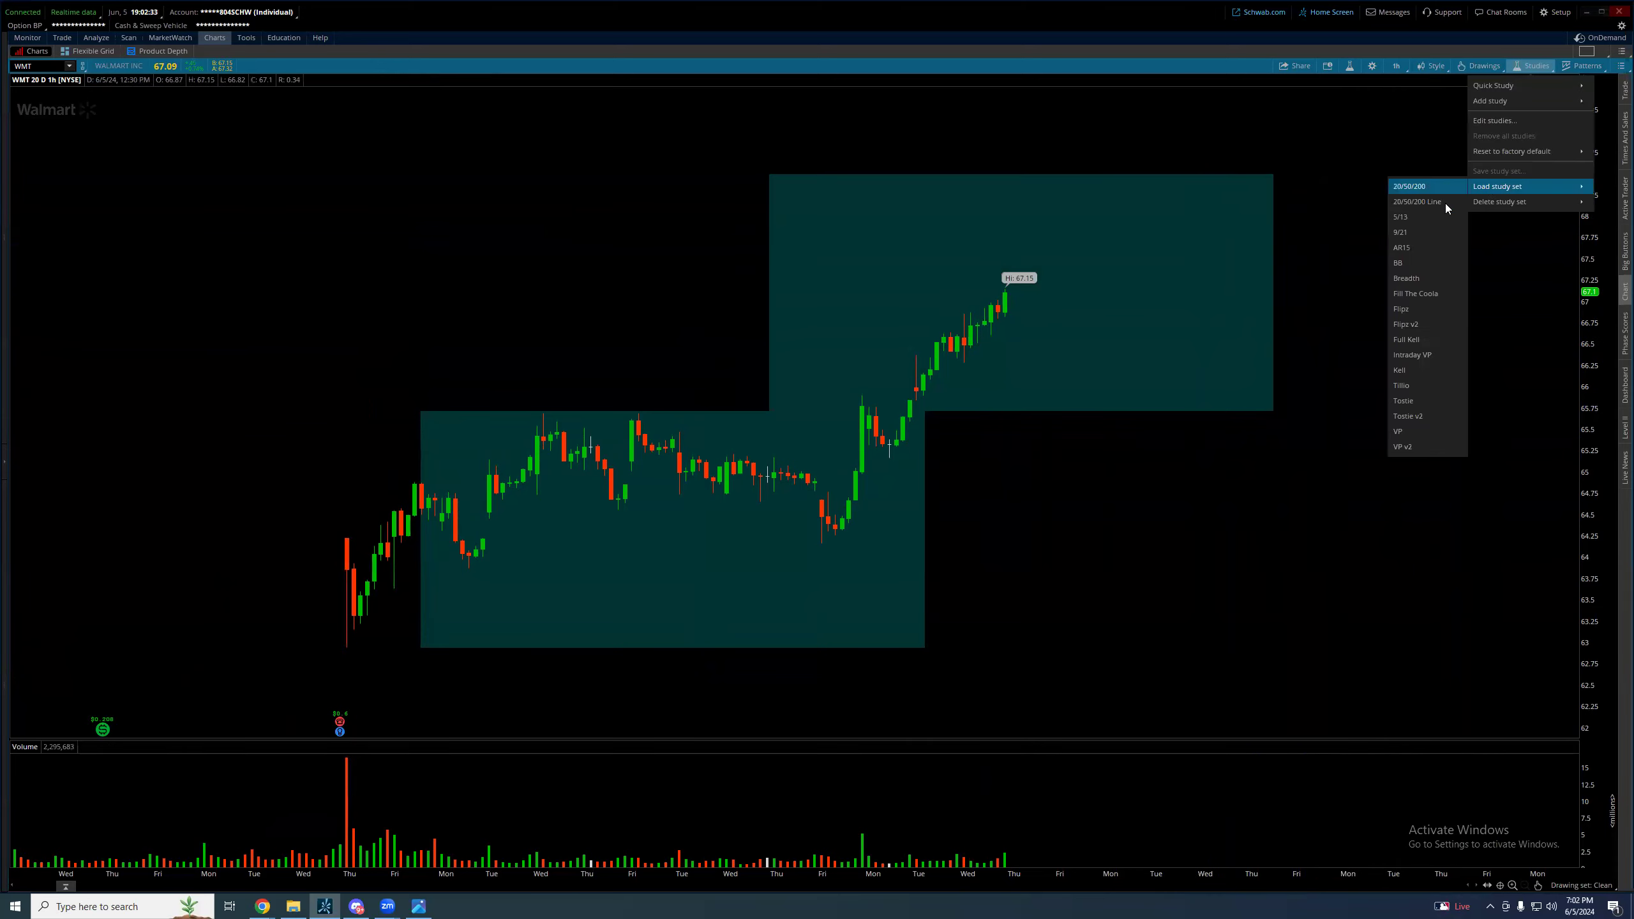
pyautogui.click(1409, 400)
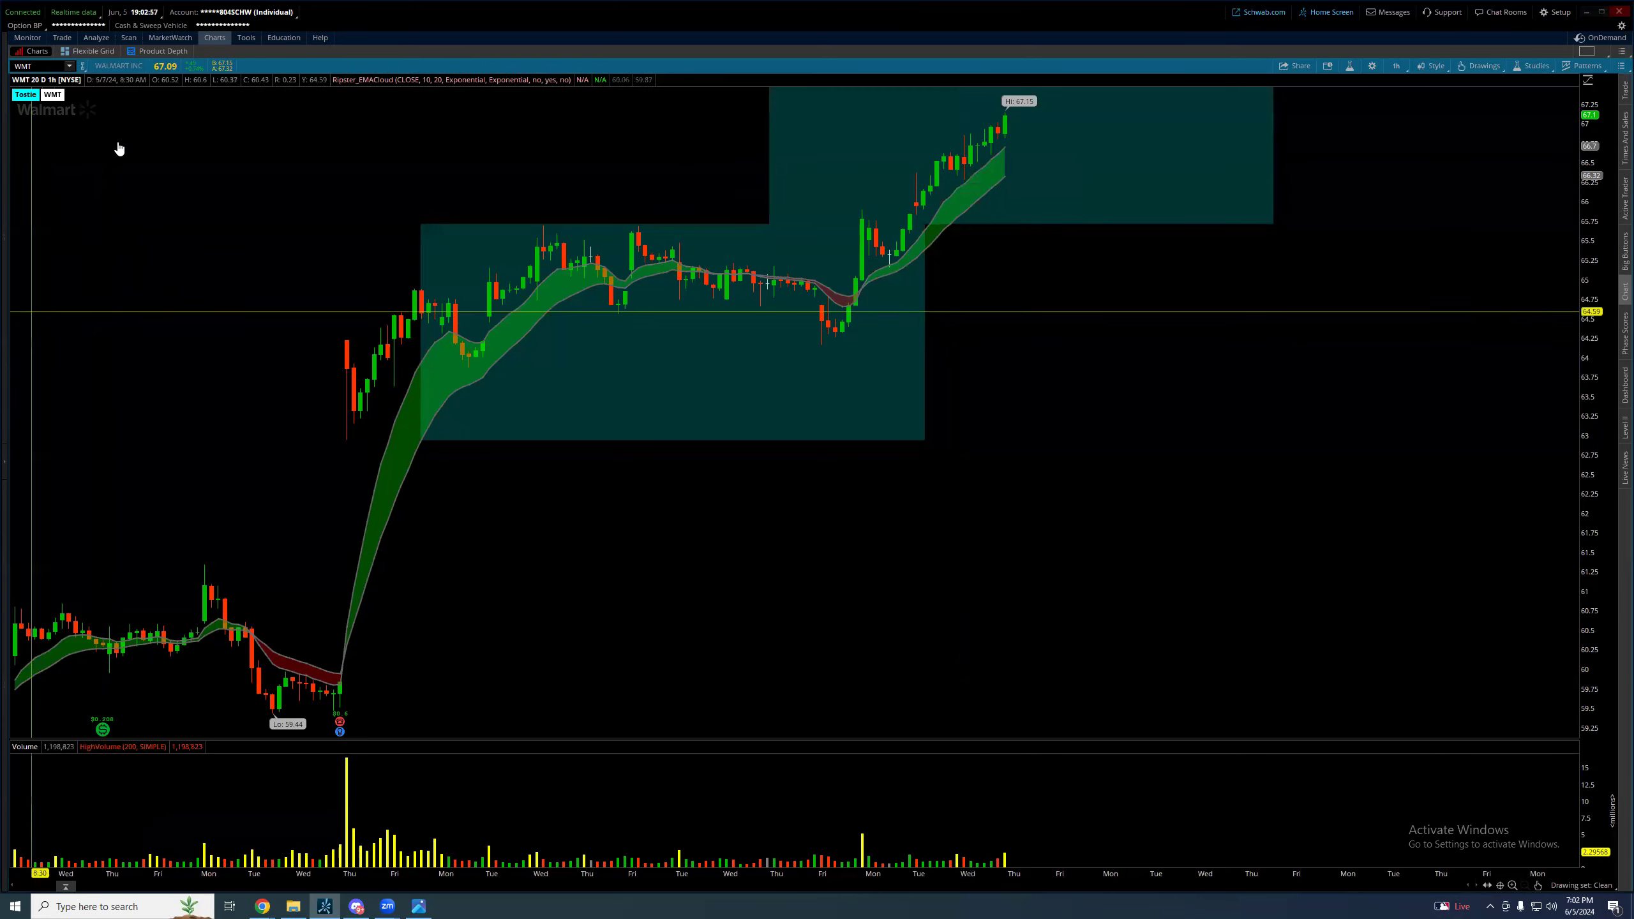
pyautogui.click(32, 65)
# Load AMD on the one-year daily chart and delete the small diagonal drawing
pyautogui.write('AMD')
pyautogui.press('Return')
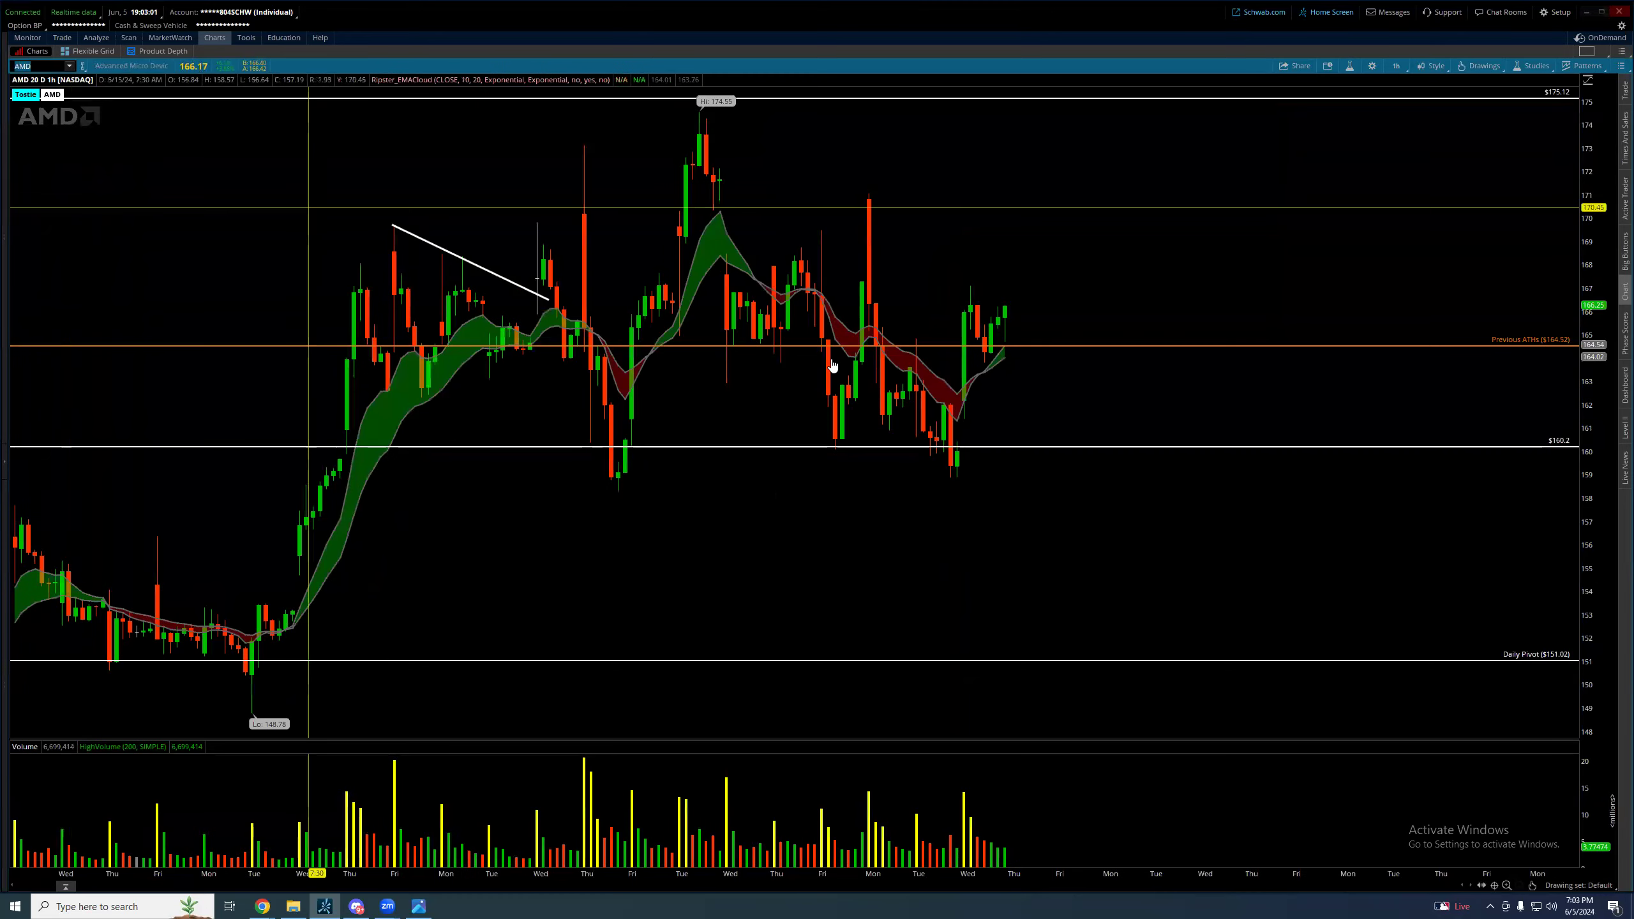
pyautogui.click(1399, 61)
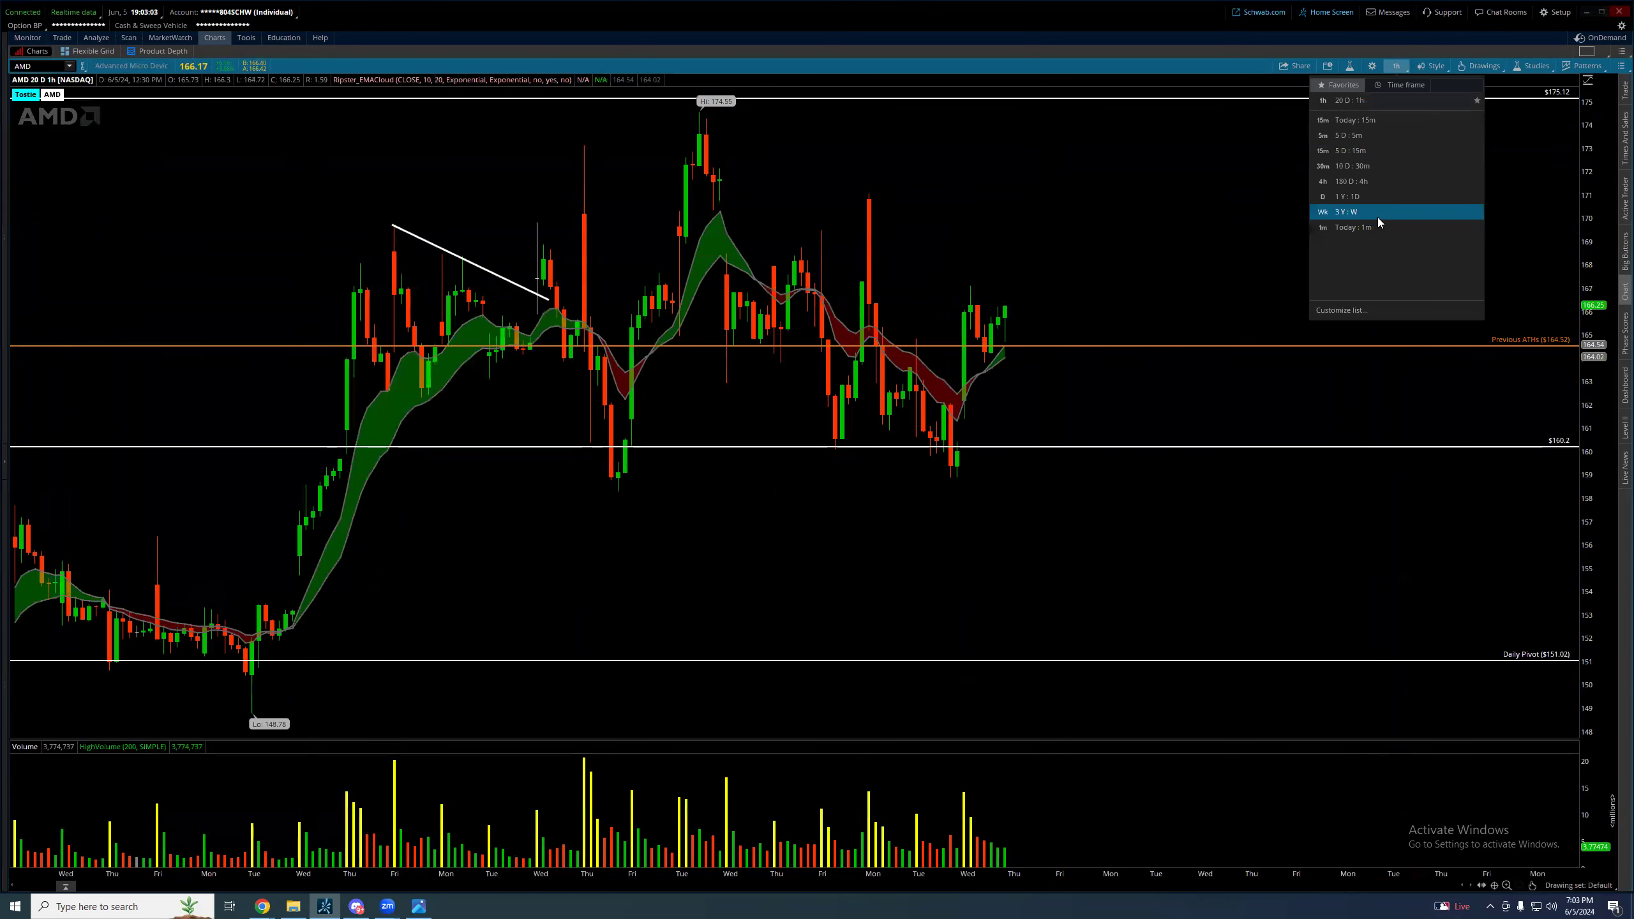
pyautogui.click(1377, 217)
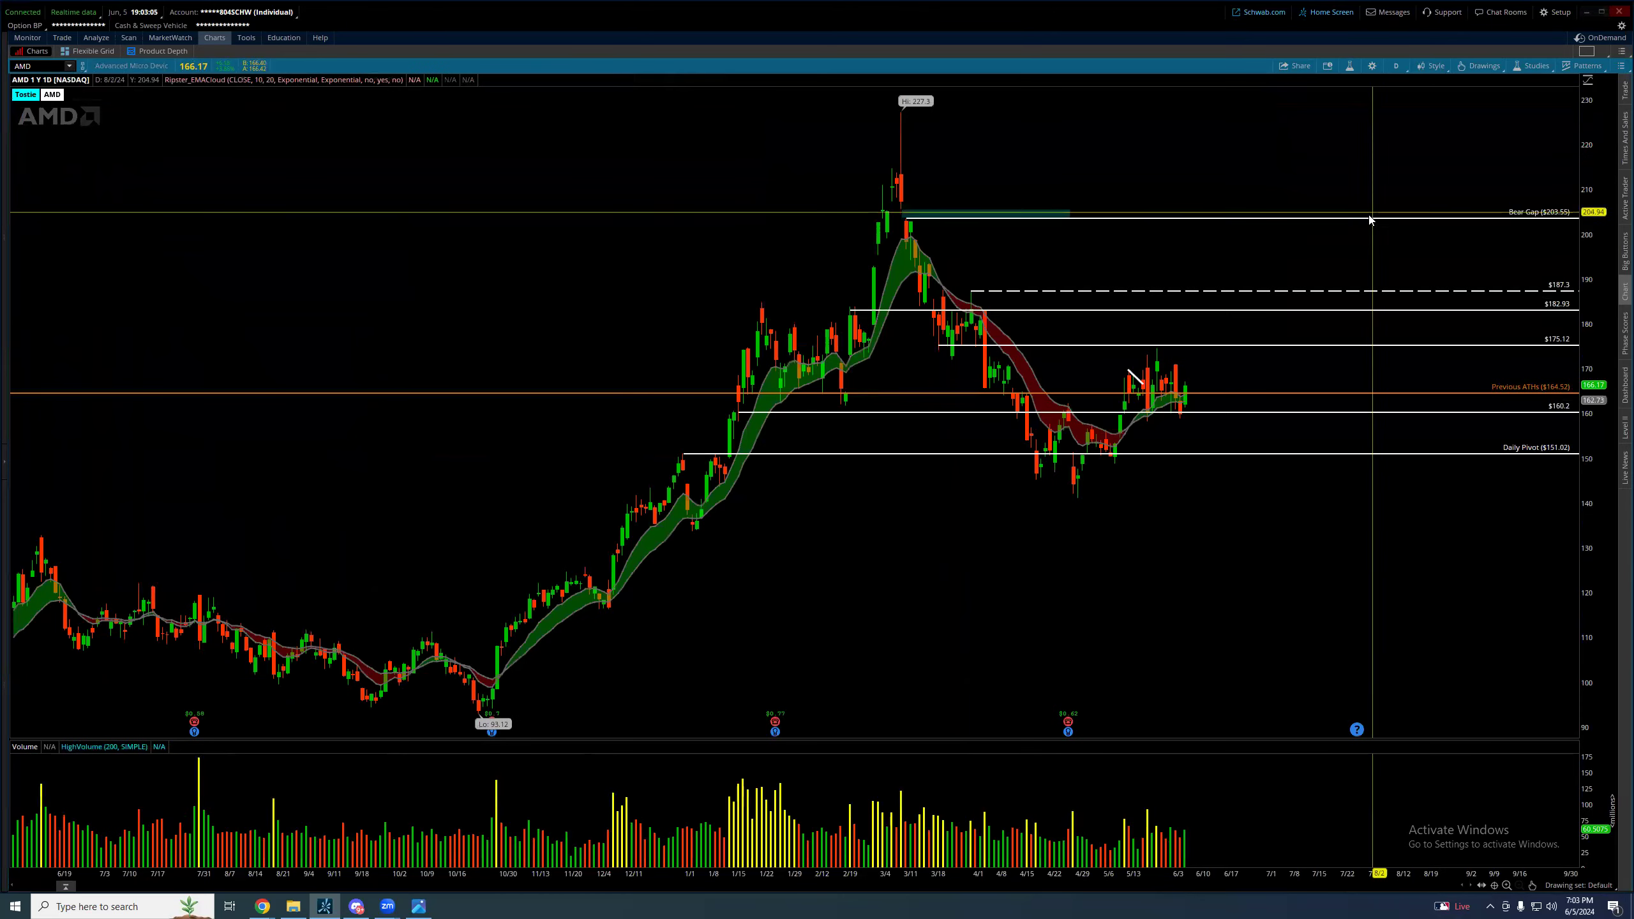
pyautogui.rightClick(1139, 378)
pyautogui.click(1197, 438)
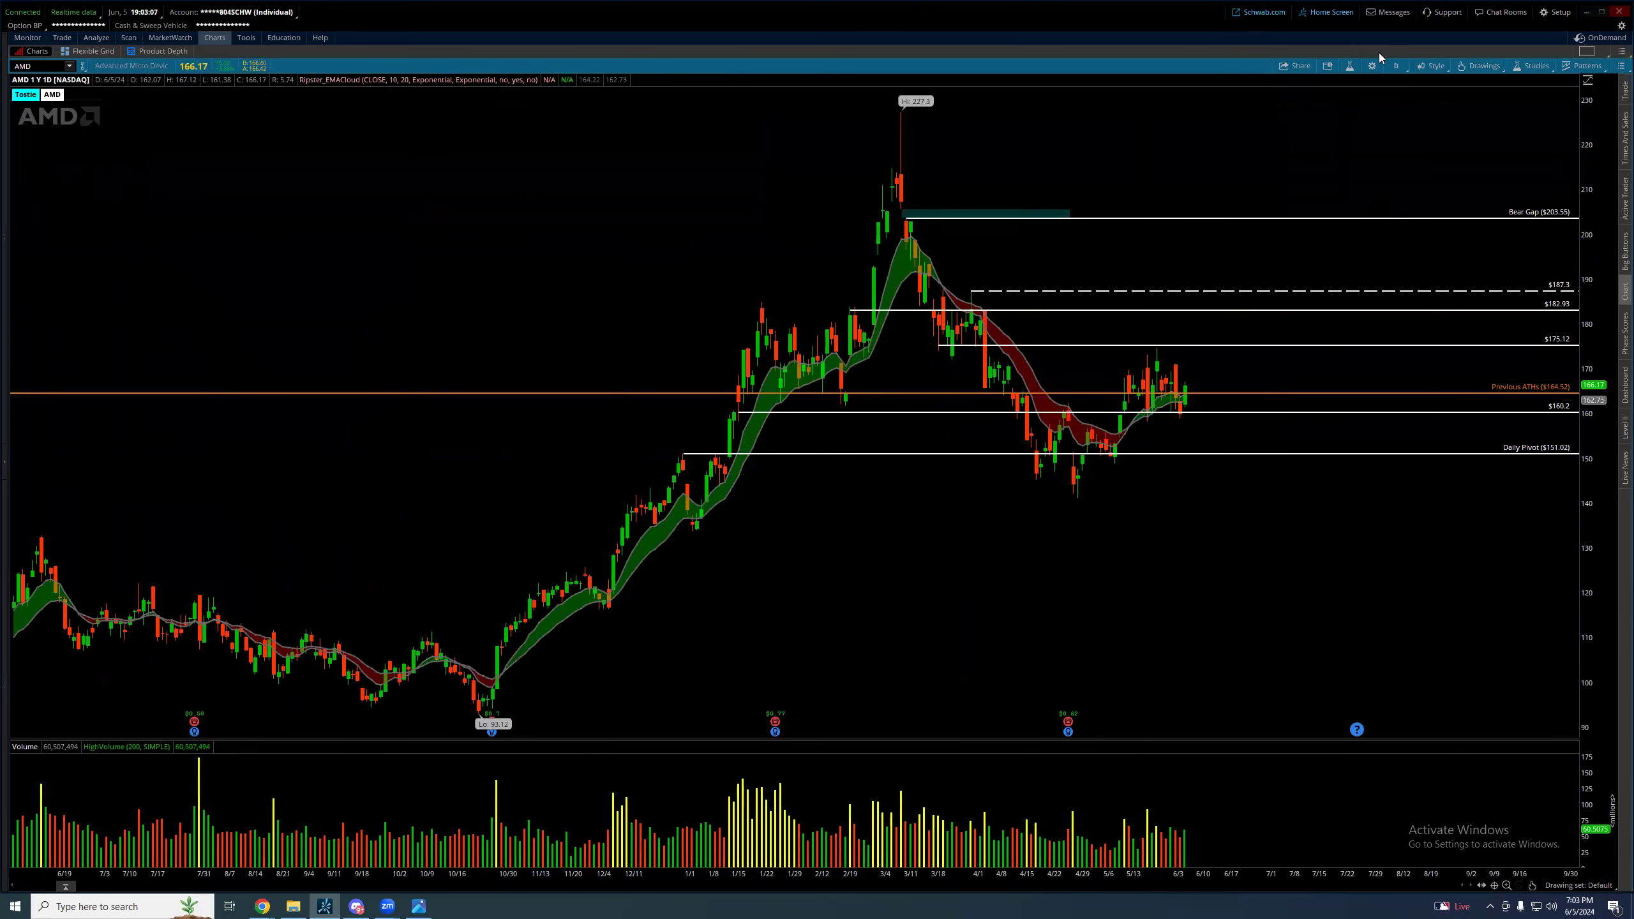
# On the 20-day hourly chart, draw a downward trendline from the 174.55 high across lower highs
pyautogui.click(1410, 65)
pyautogui.click(1386, 178)
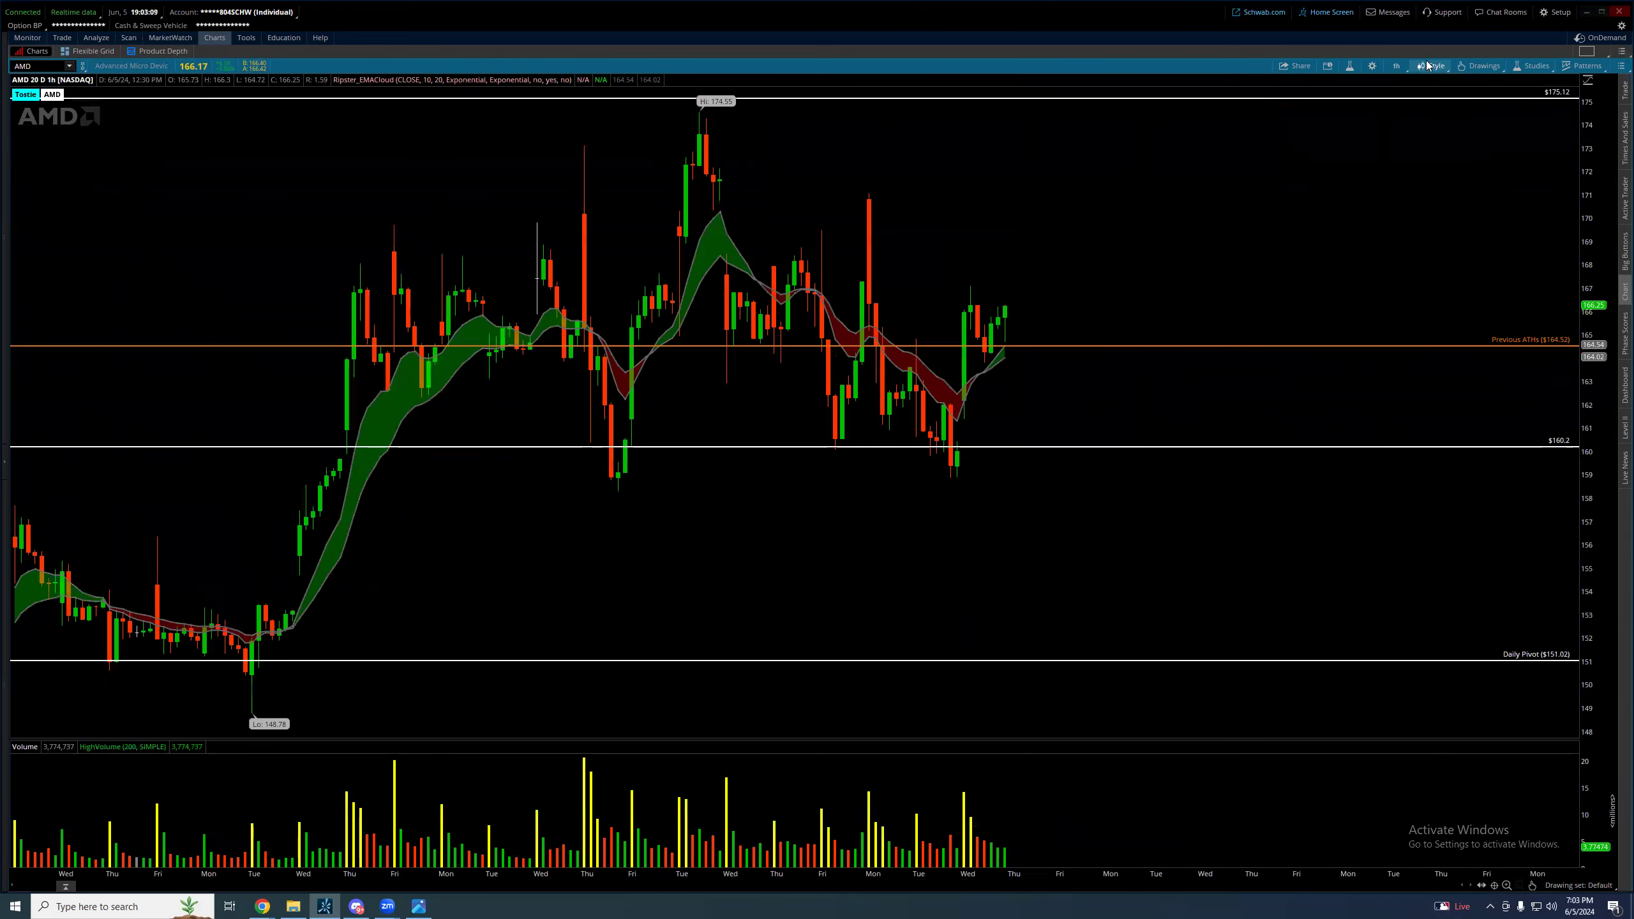
pyautogui.click(1392, 65)
pyautogui.click(1377, 198)
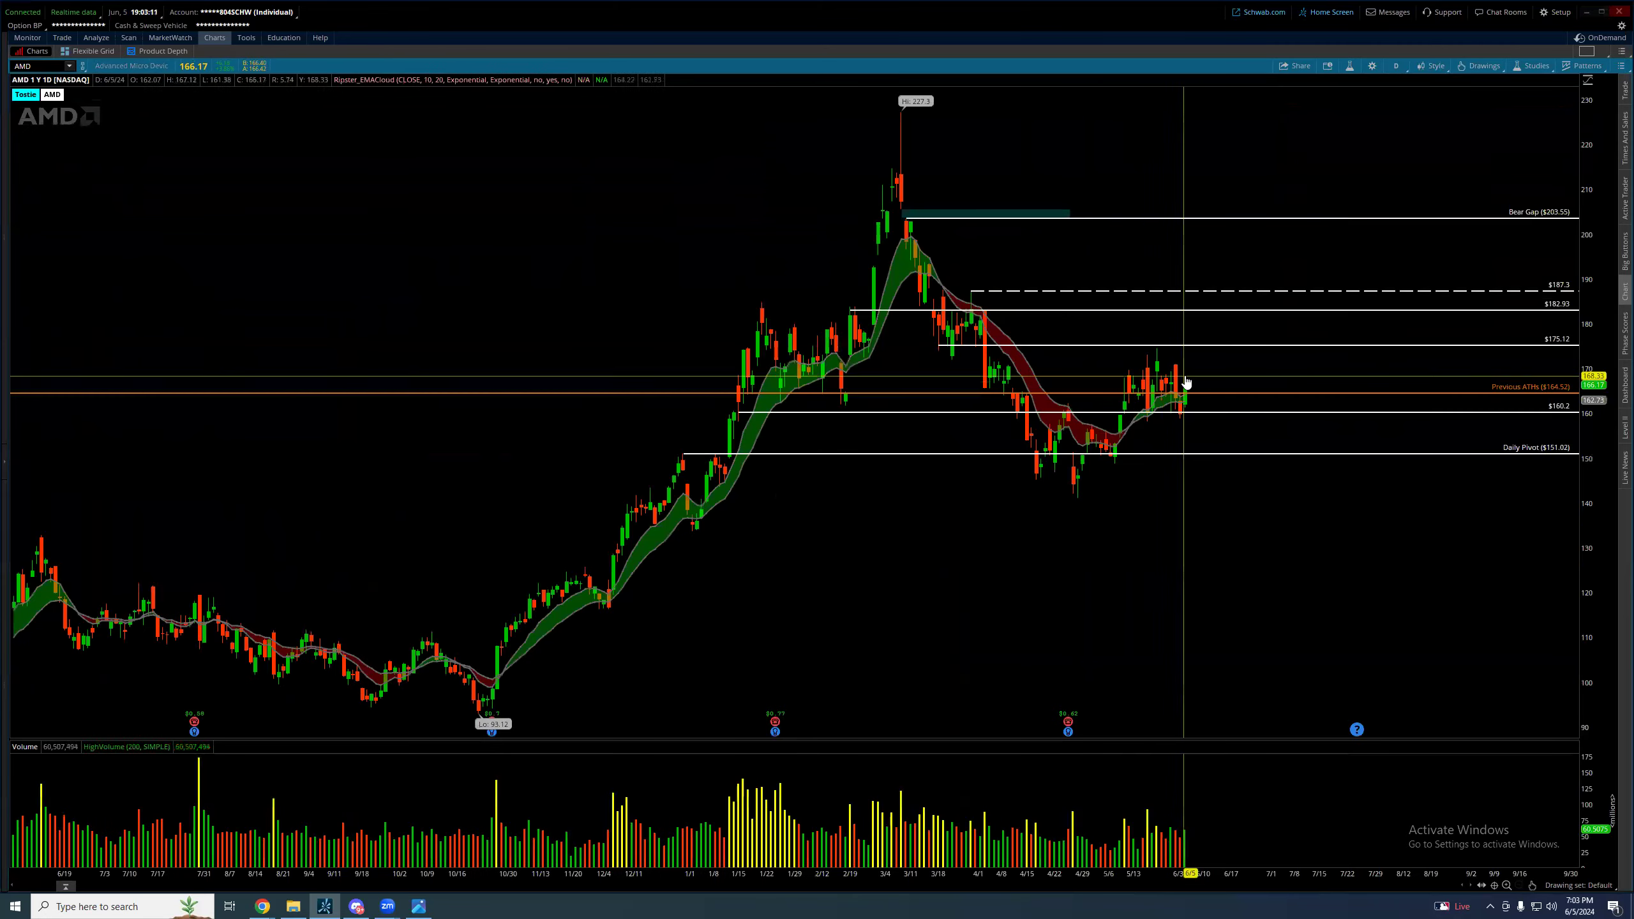
pyautogui.click(1393, 64)
pyautogui.click(1369, 182)
pyautogui.middleClick(1215, 168)
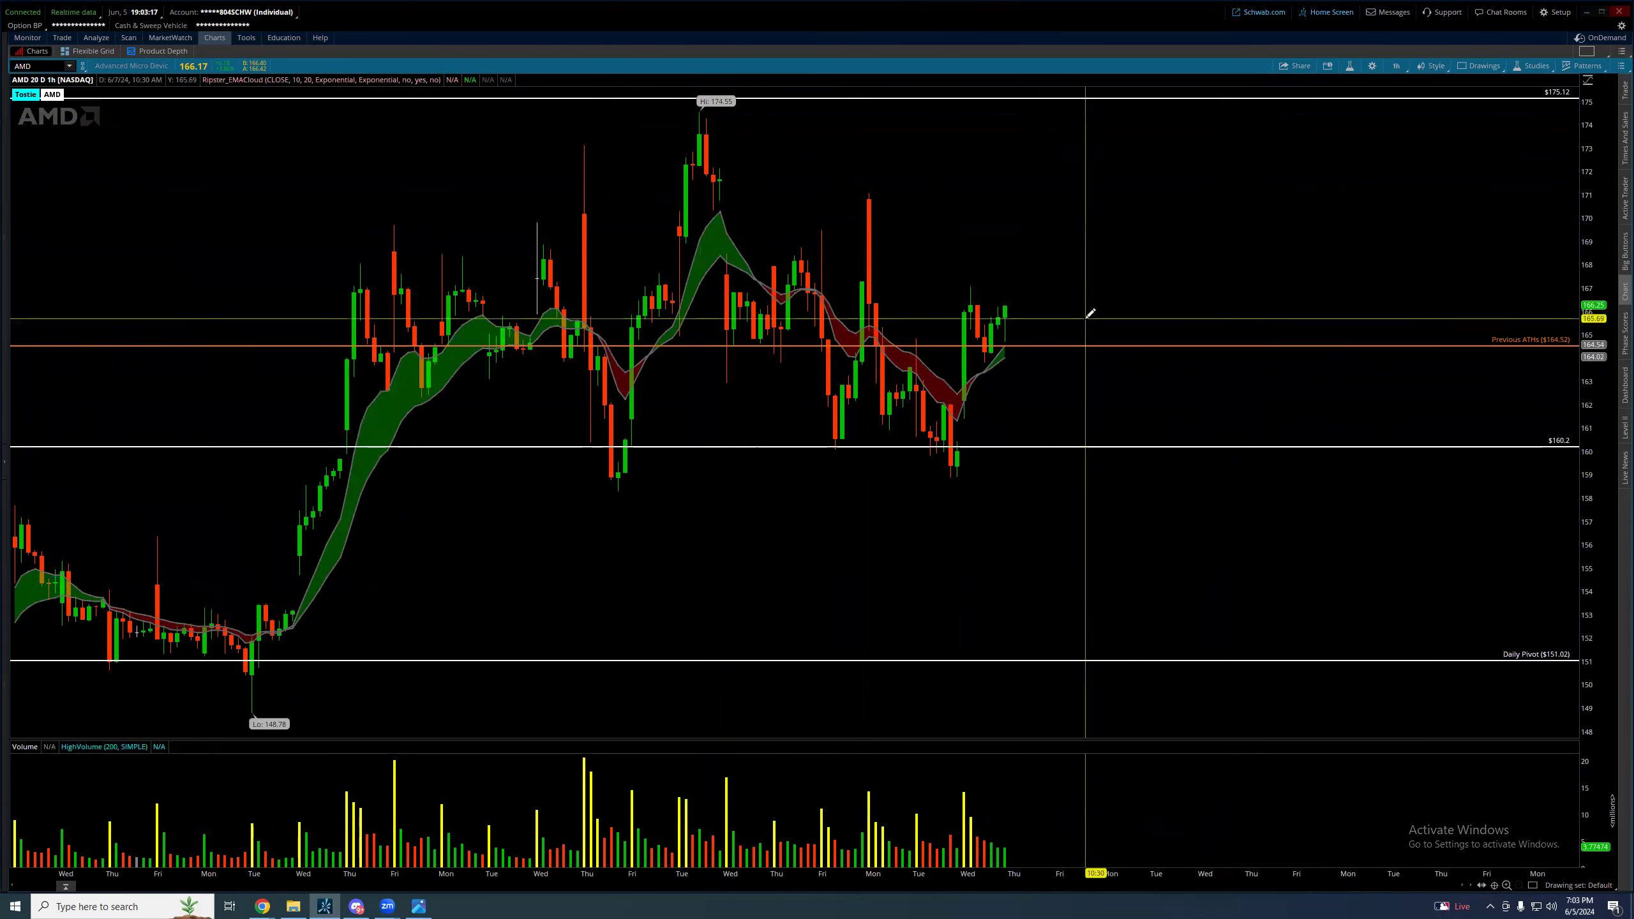
pyautogui.click(703, 108)
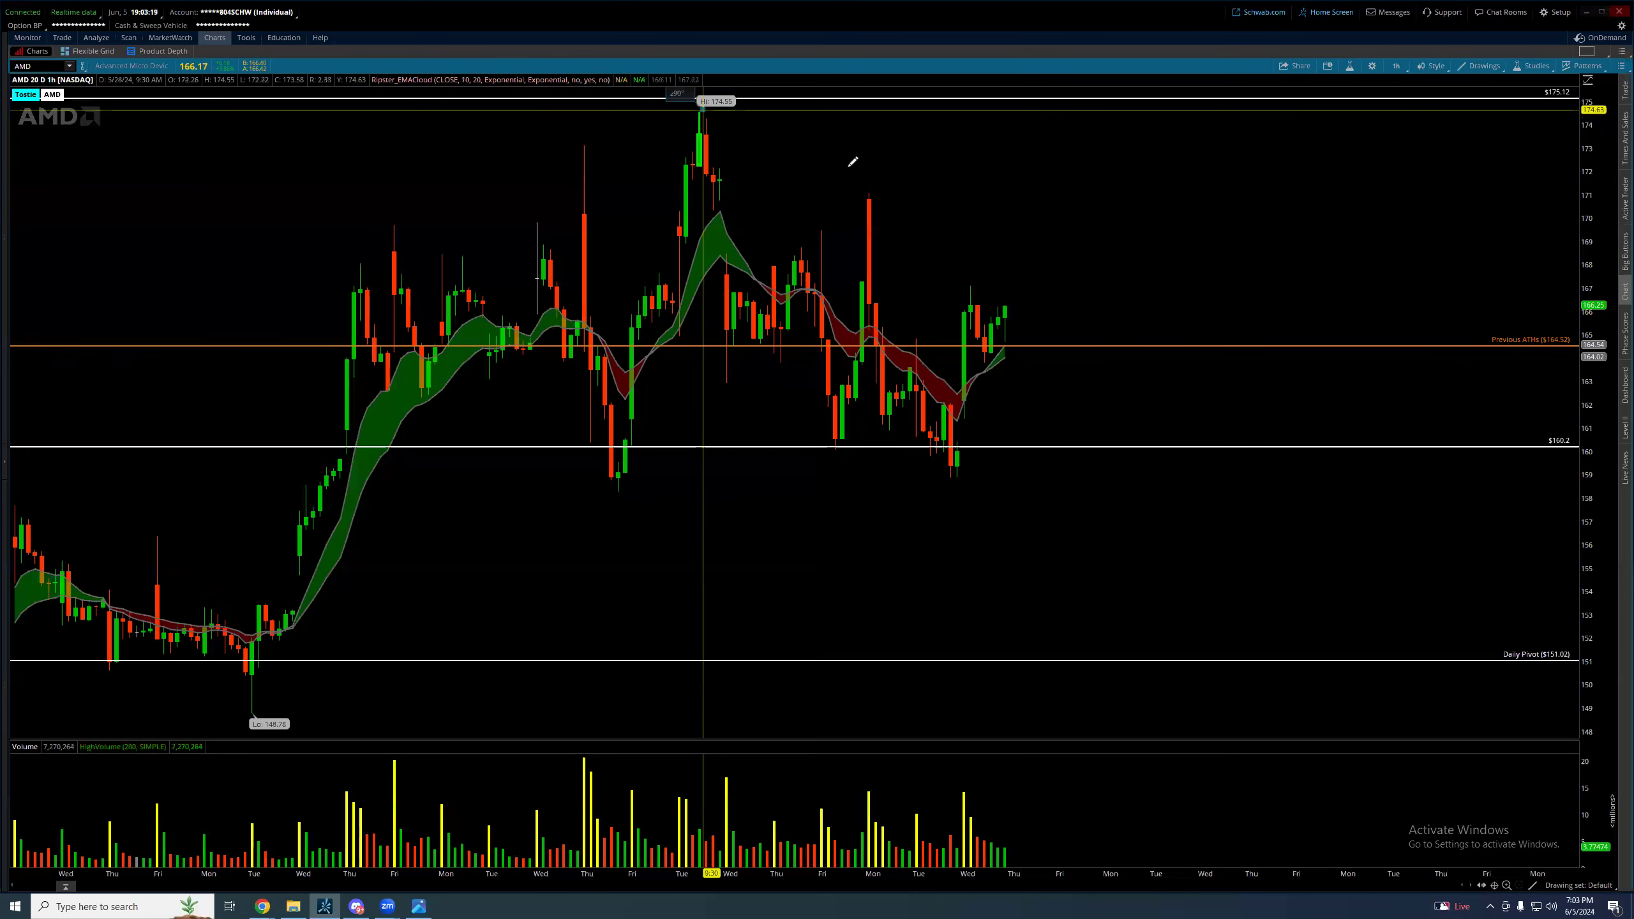
pyautogui.click(1145, 325)
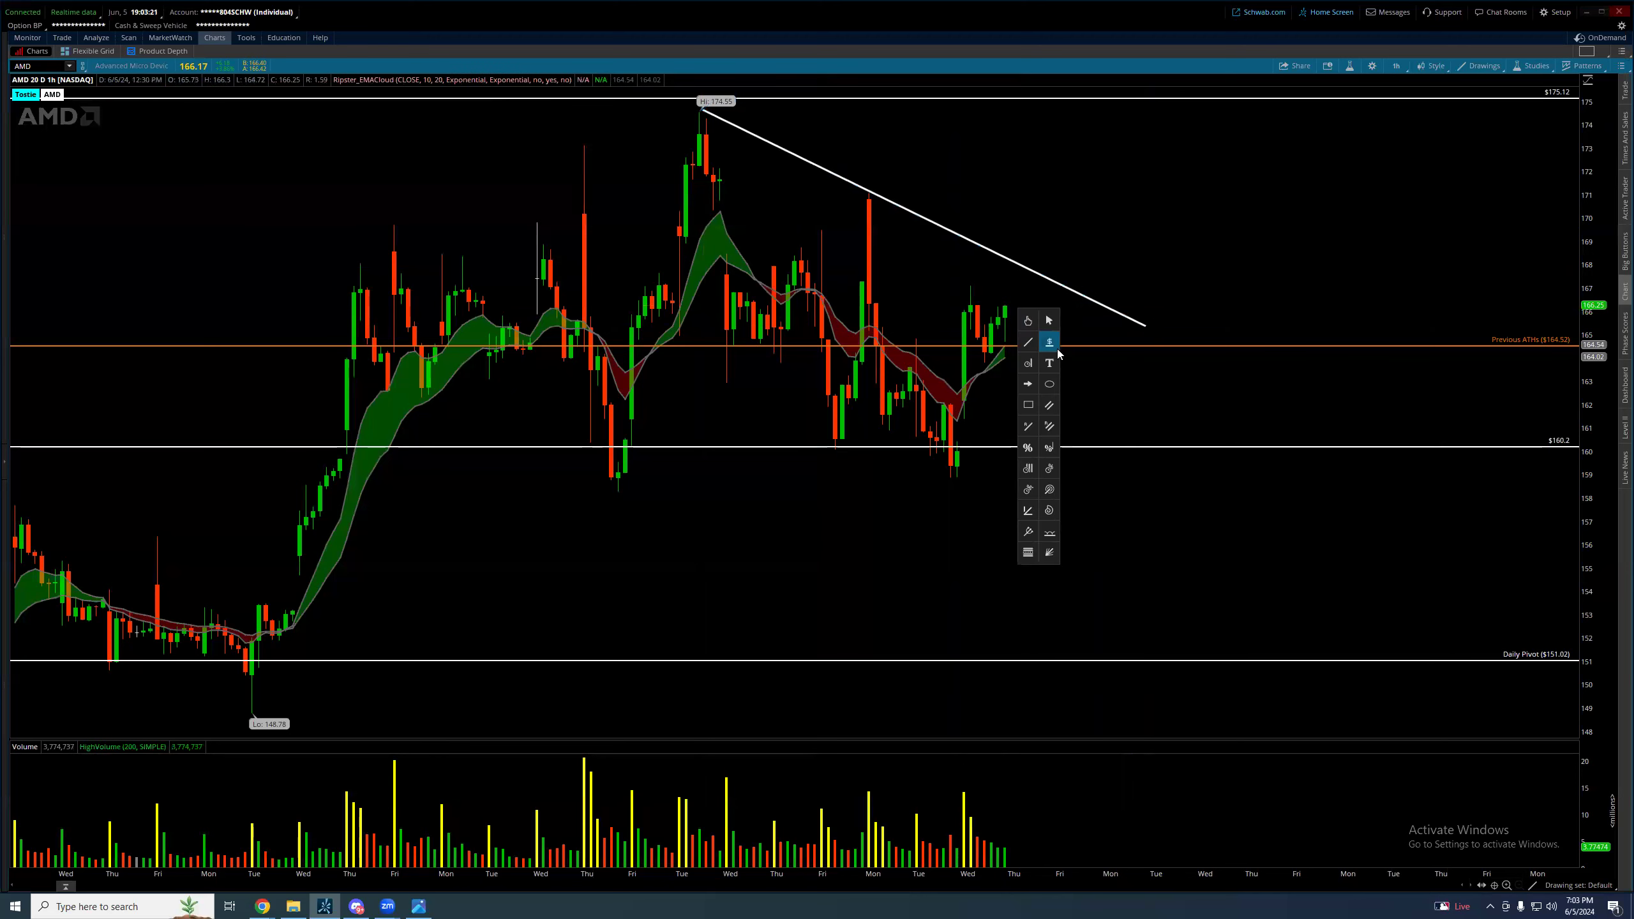
# Place a price level at 166.29, cancelling a first colour change
pyautogui.click(973, 304)
pyautogui.rightClick(973, 305)
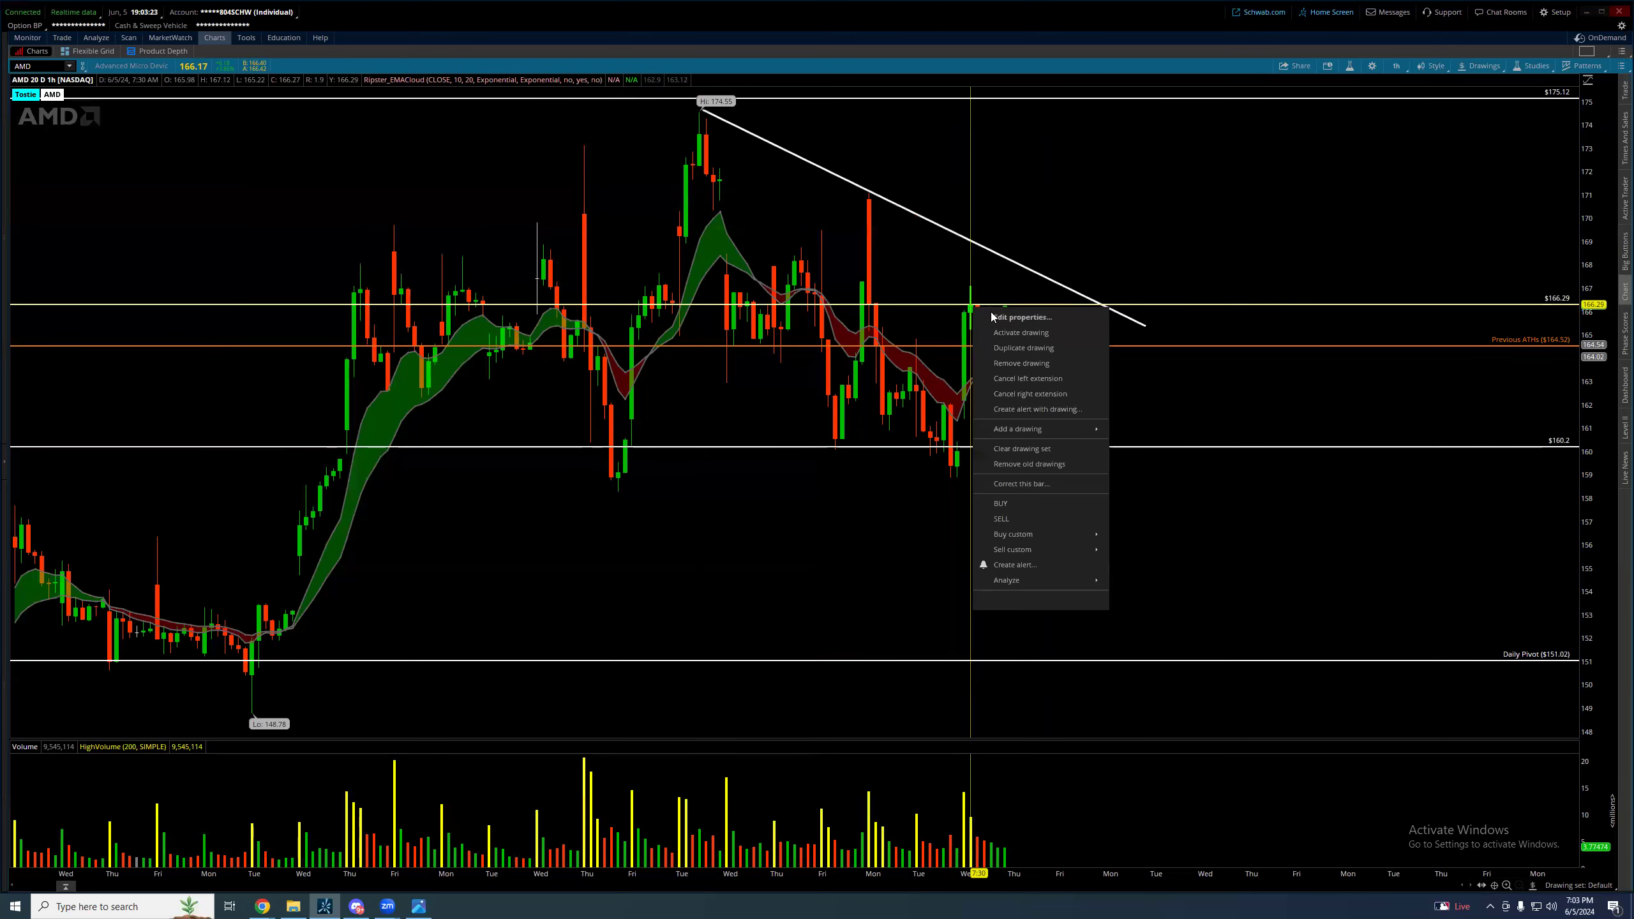
pyautogui.click(1004, 318)
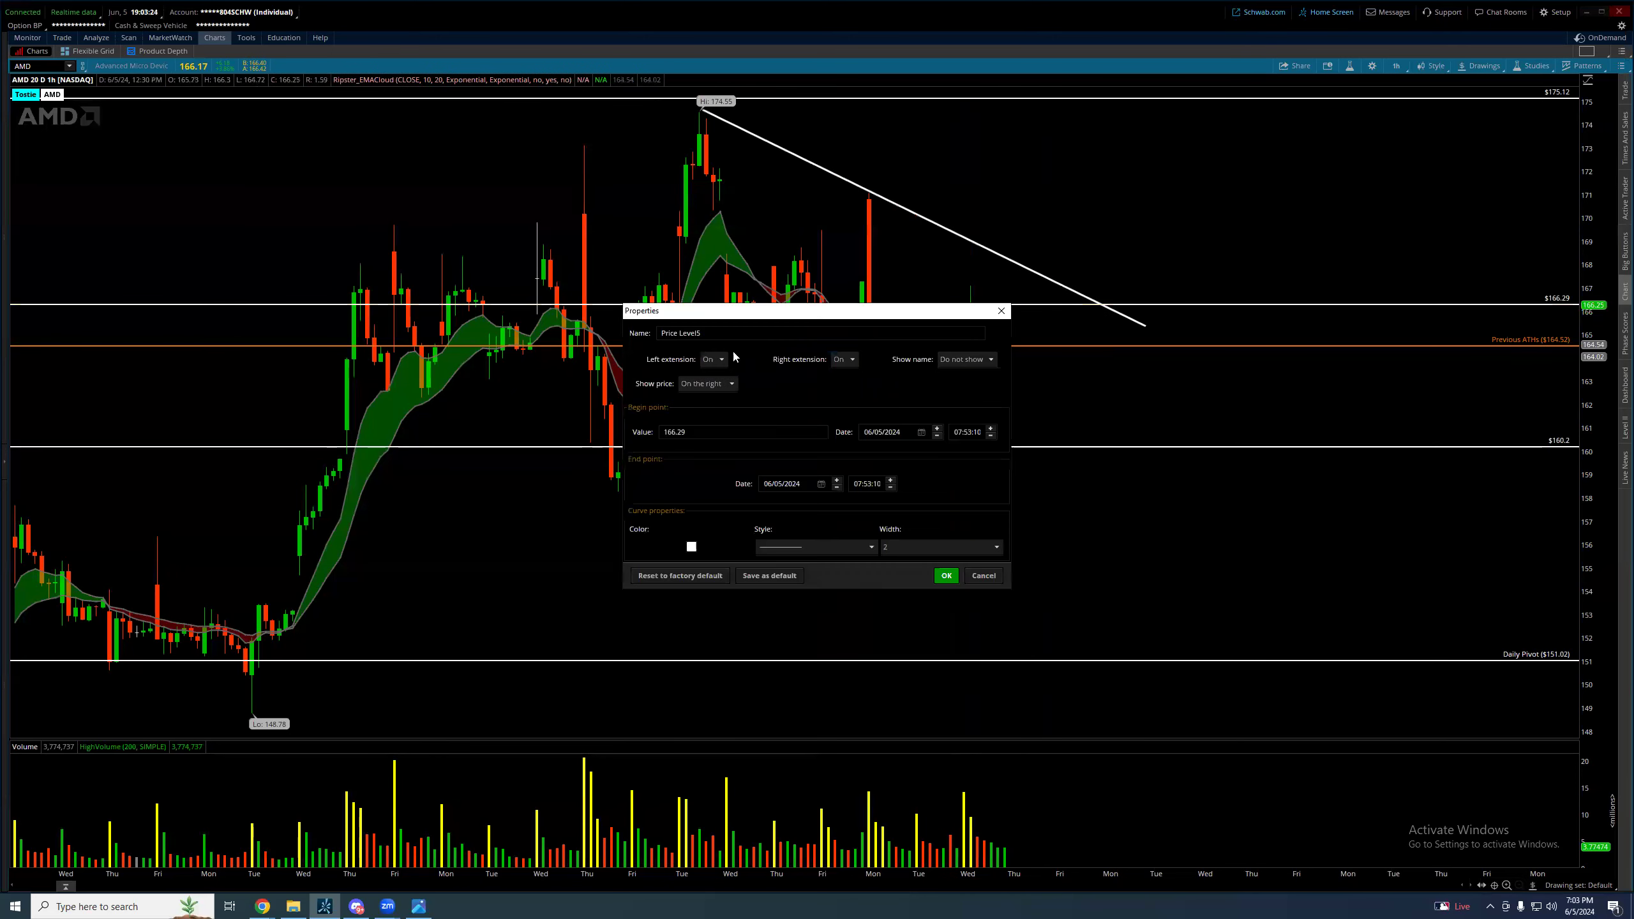
pyautogui.click(691, 547)
pyautogui.click(691, 582)
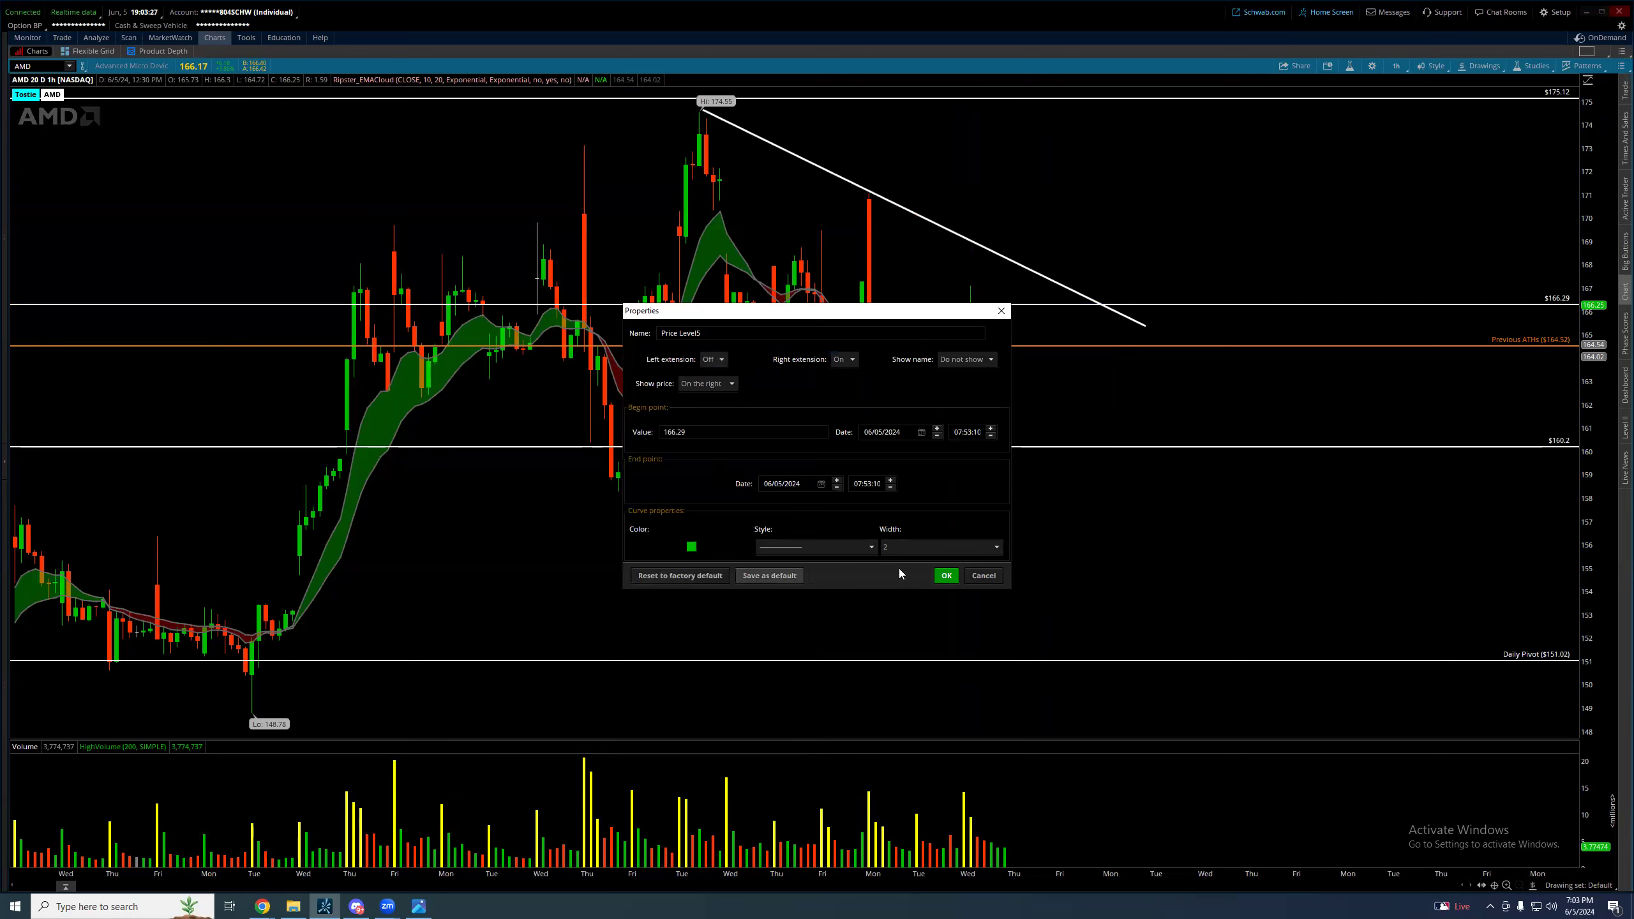
pyautogui.click(980, 573)
# Make the 166.29 level green with left extension Off
pyautogui.rightClick(979, 306)
pyautogui.click(1004, 318)
pyautogui.click(711, 359)
pyautogui.click(714, 393)
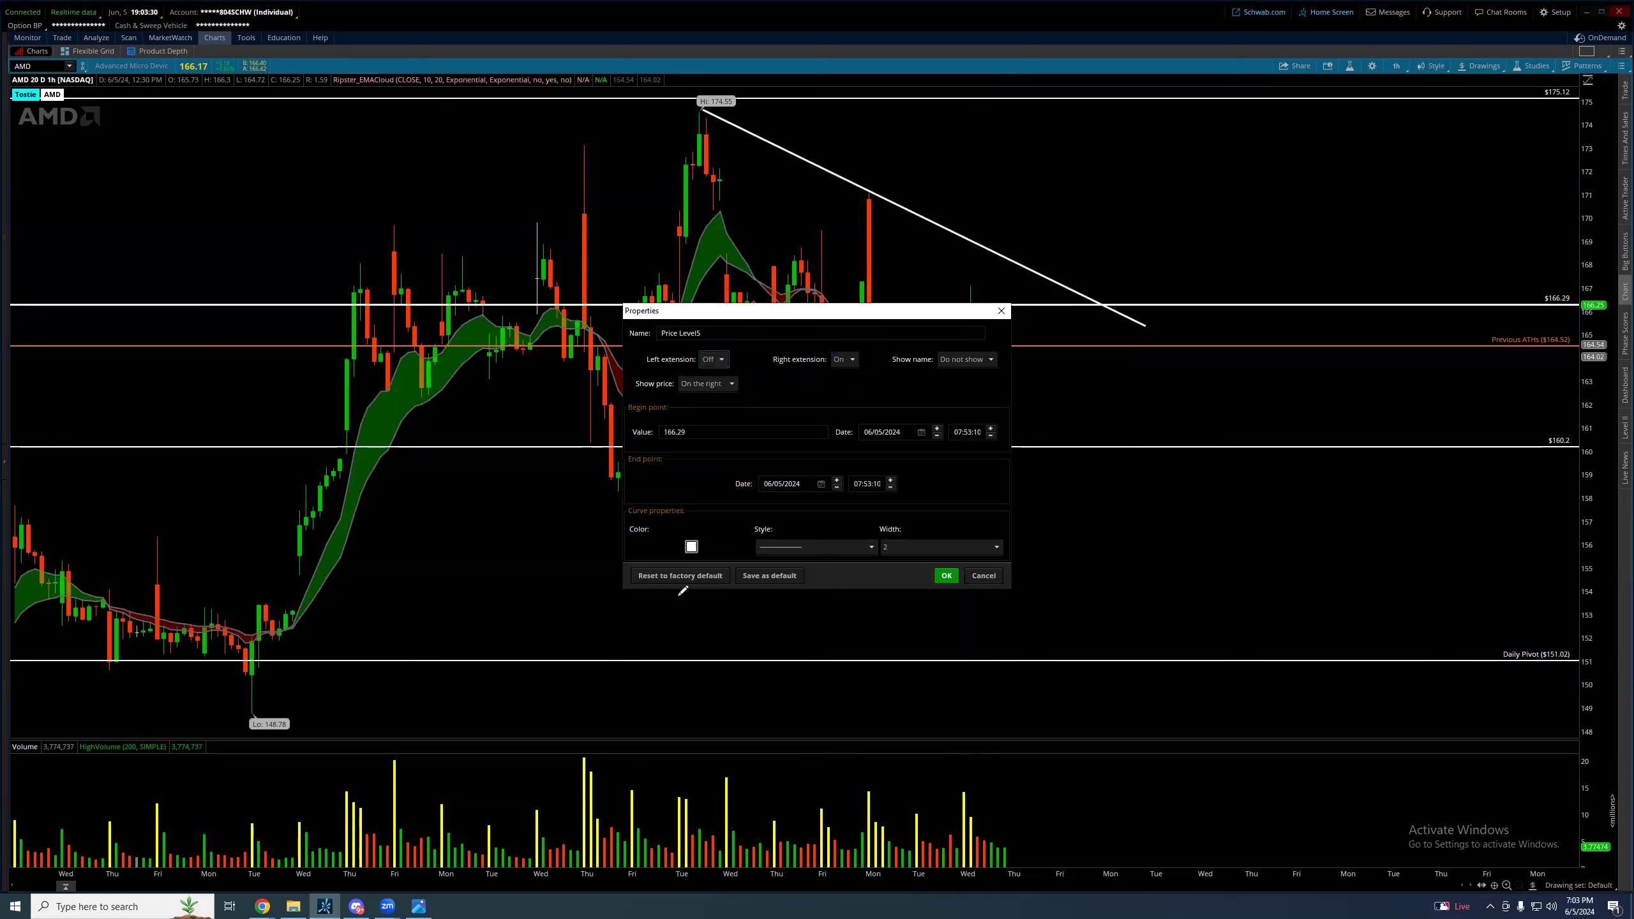
pyautogui.click(692, 546)
pyautogui.click(690, 582)
pyautogui.click(947, 576)
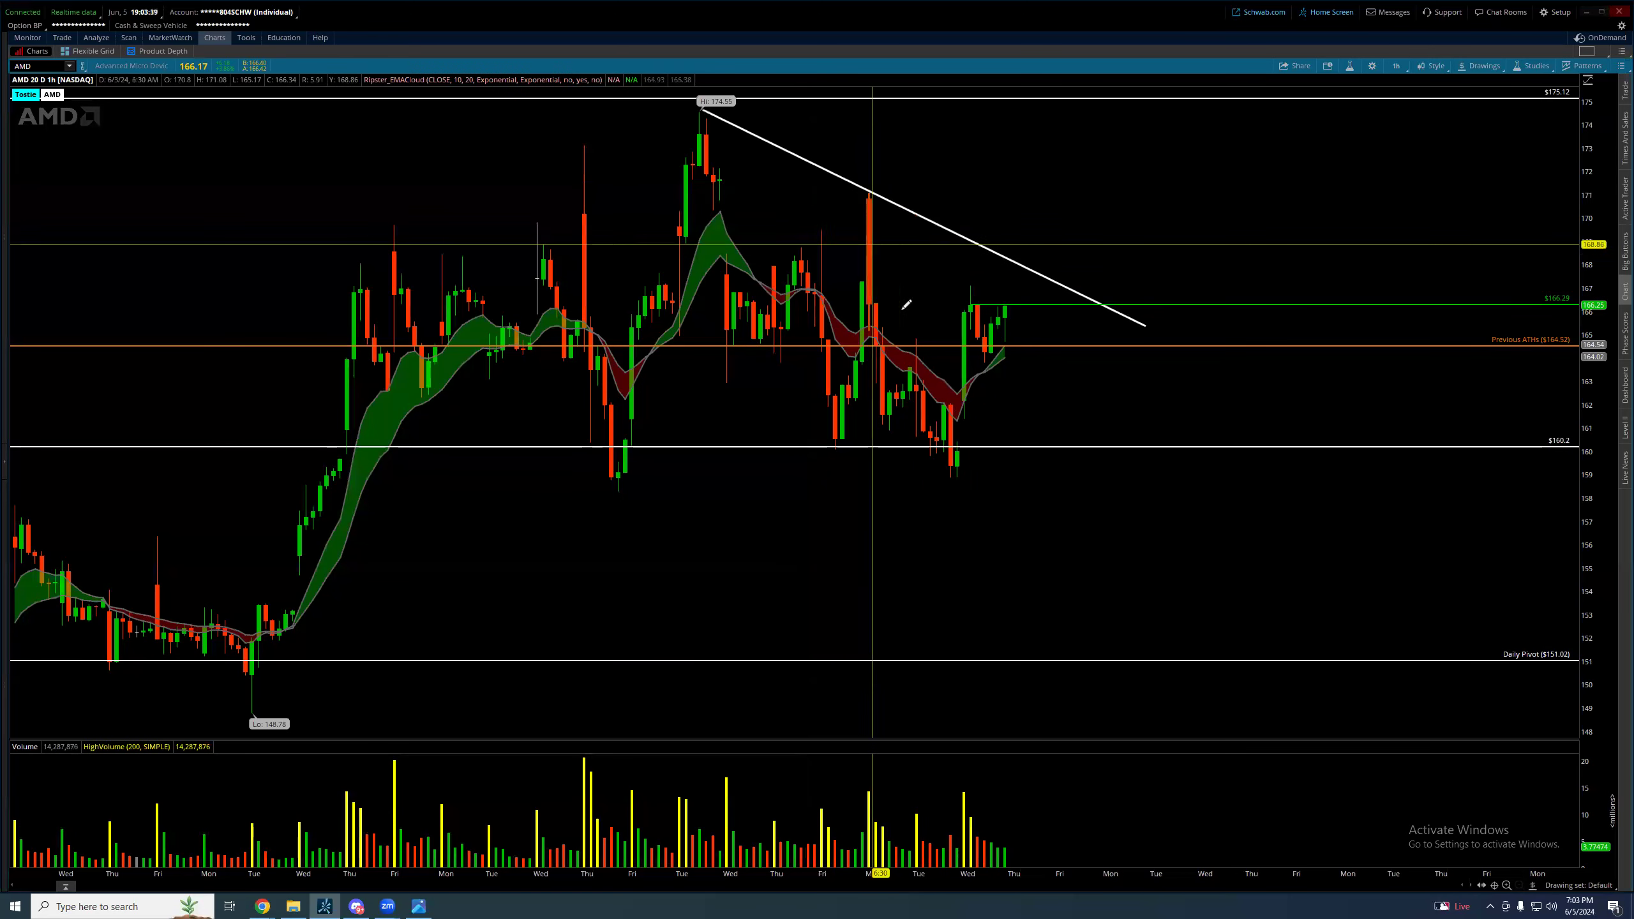
# Create a price alert on the 166.29 level and switch to the 1Y daily timeframe
pyautogui.rightClick(1022, 302)
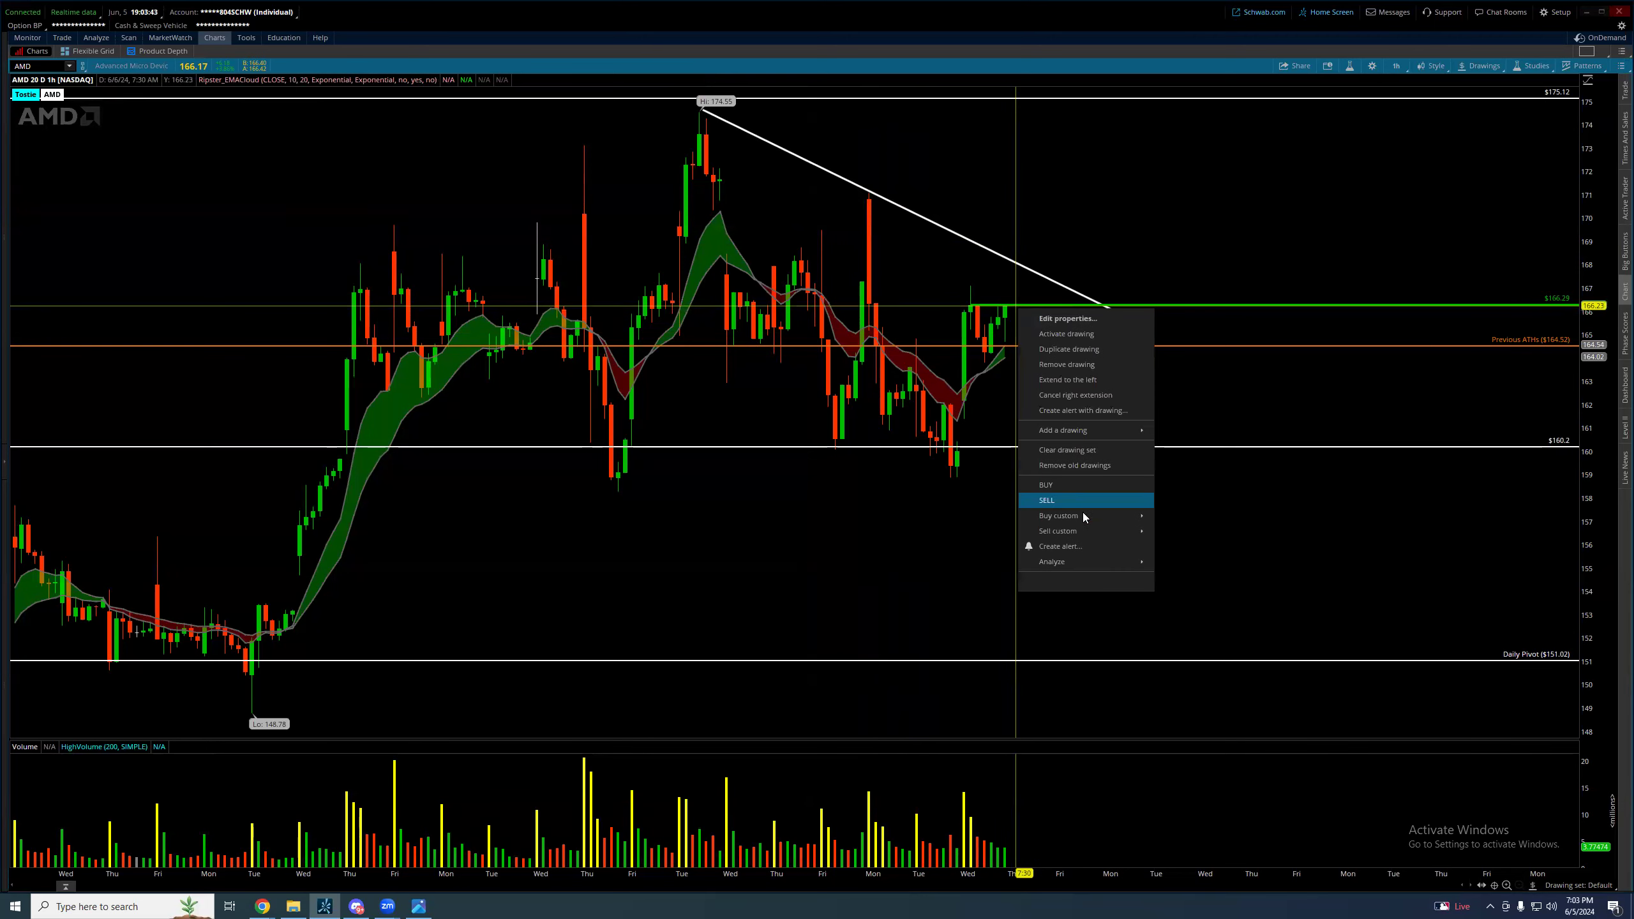
pyautogui.click(1070, 547)
pyautogui.click(942, 620)
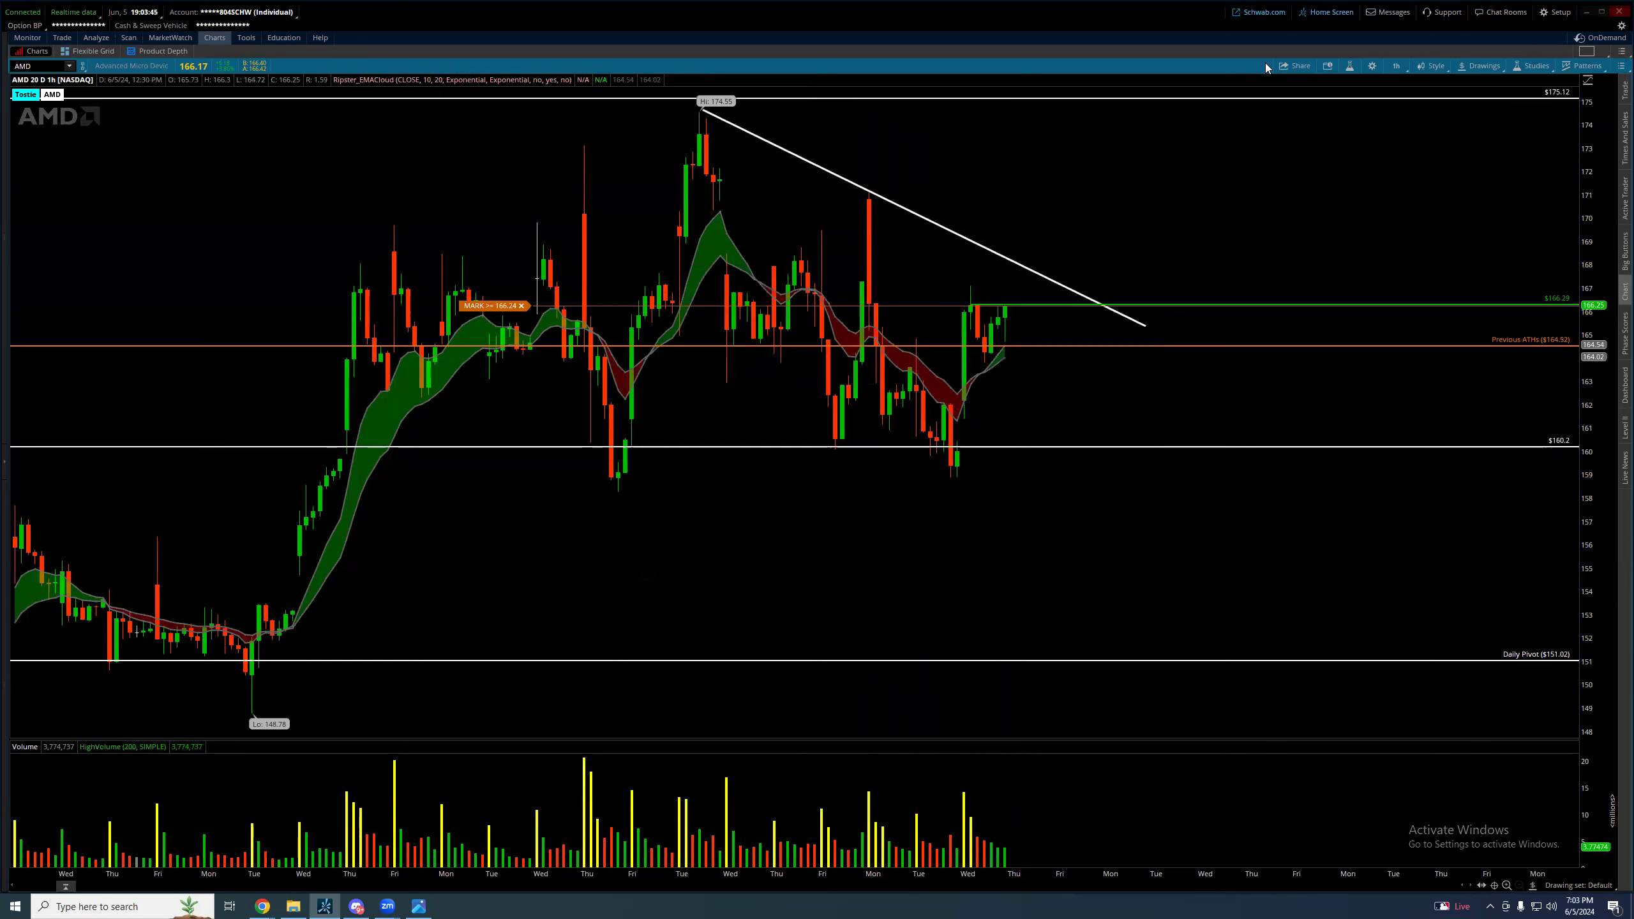
pyautogui.click(1396, 65)
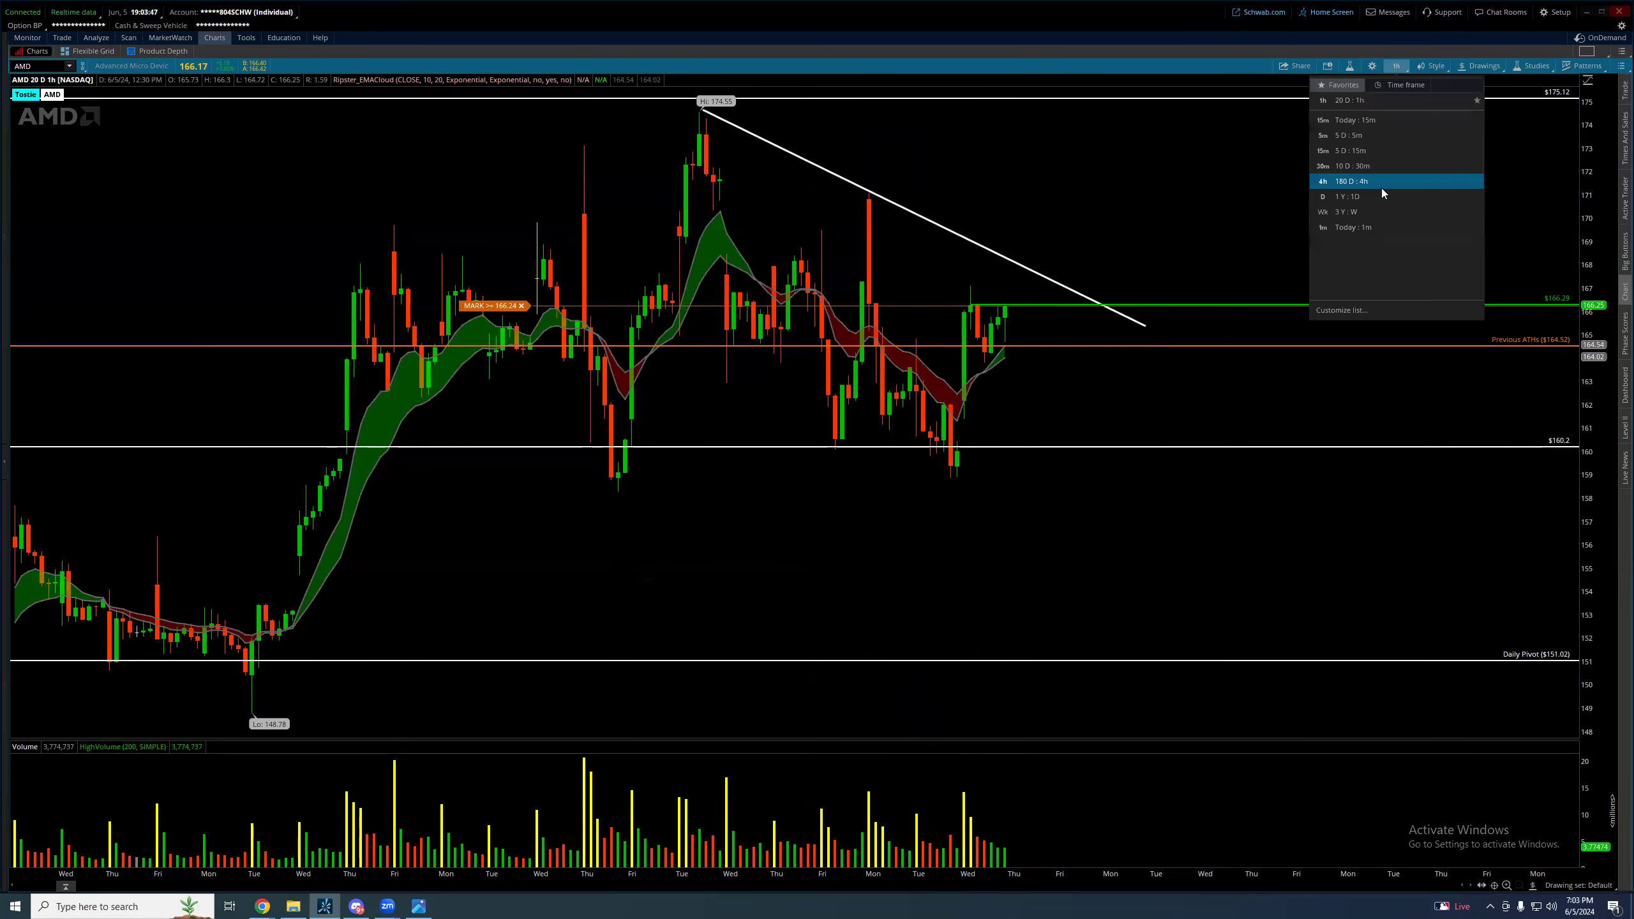
pyautogui.click(1382, 187)
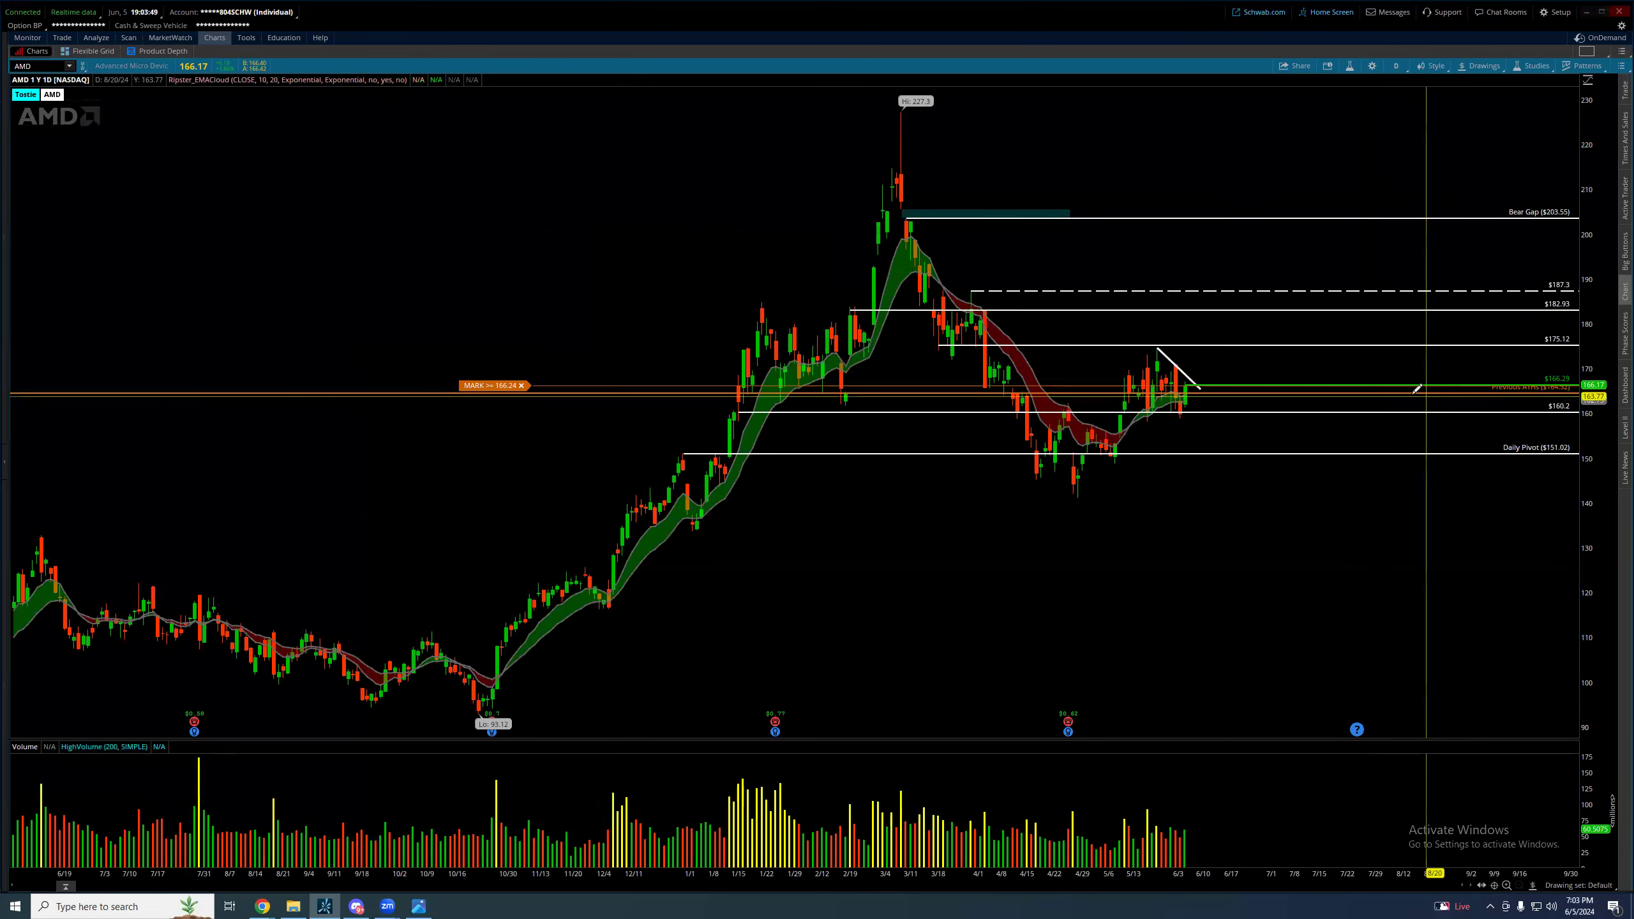
pyautogui.click(39, 66)
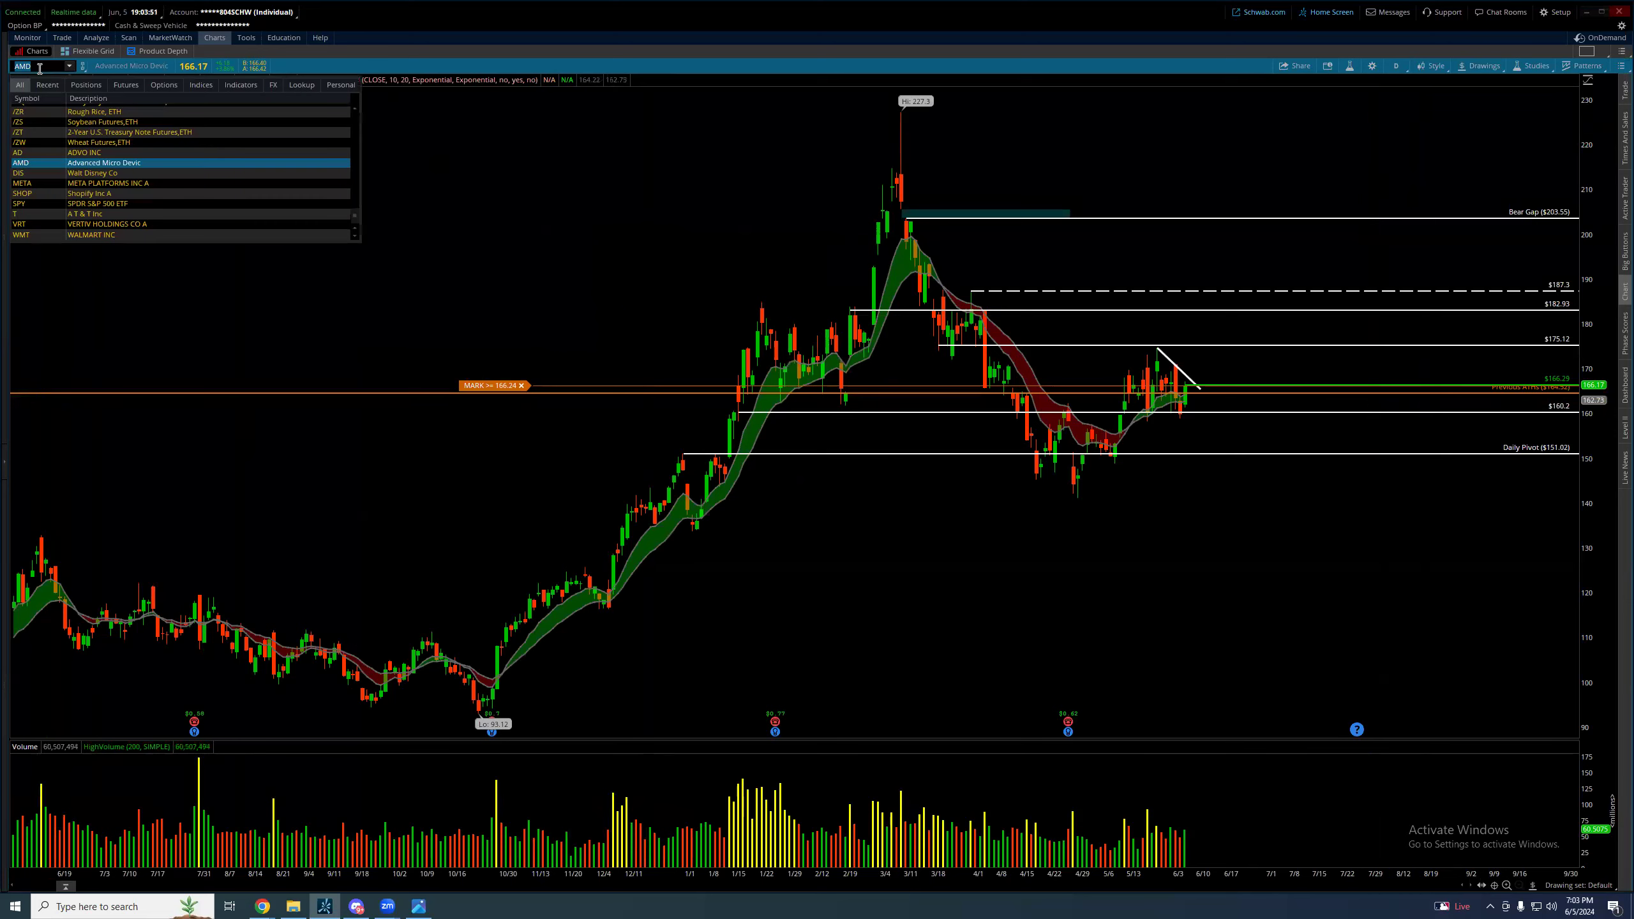
# Load SPY, then switch to the SPX index chart
pyautogui.write('SPY')
pyautogui.press('Return')
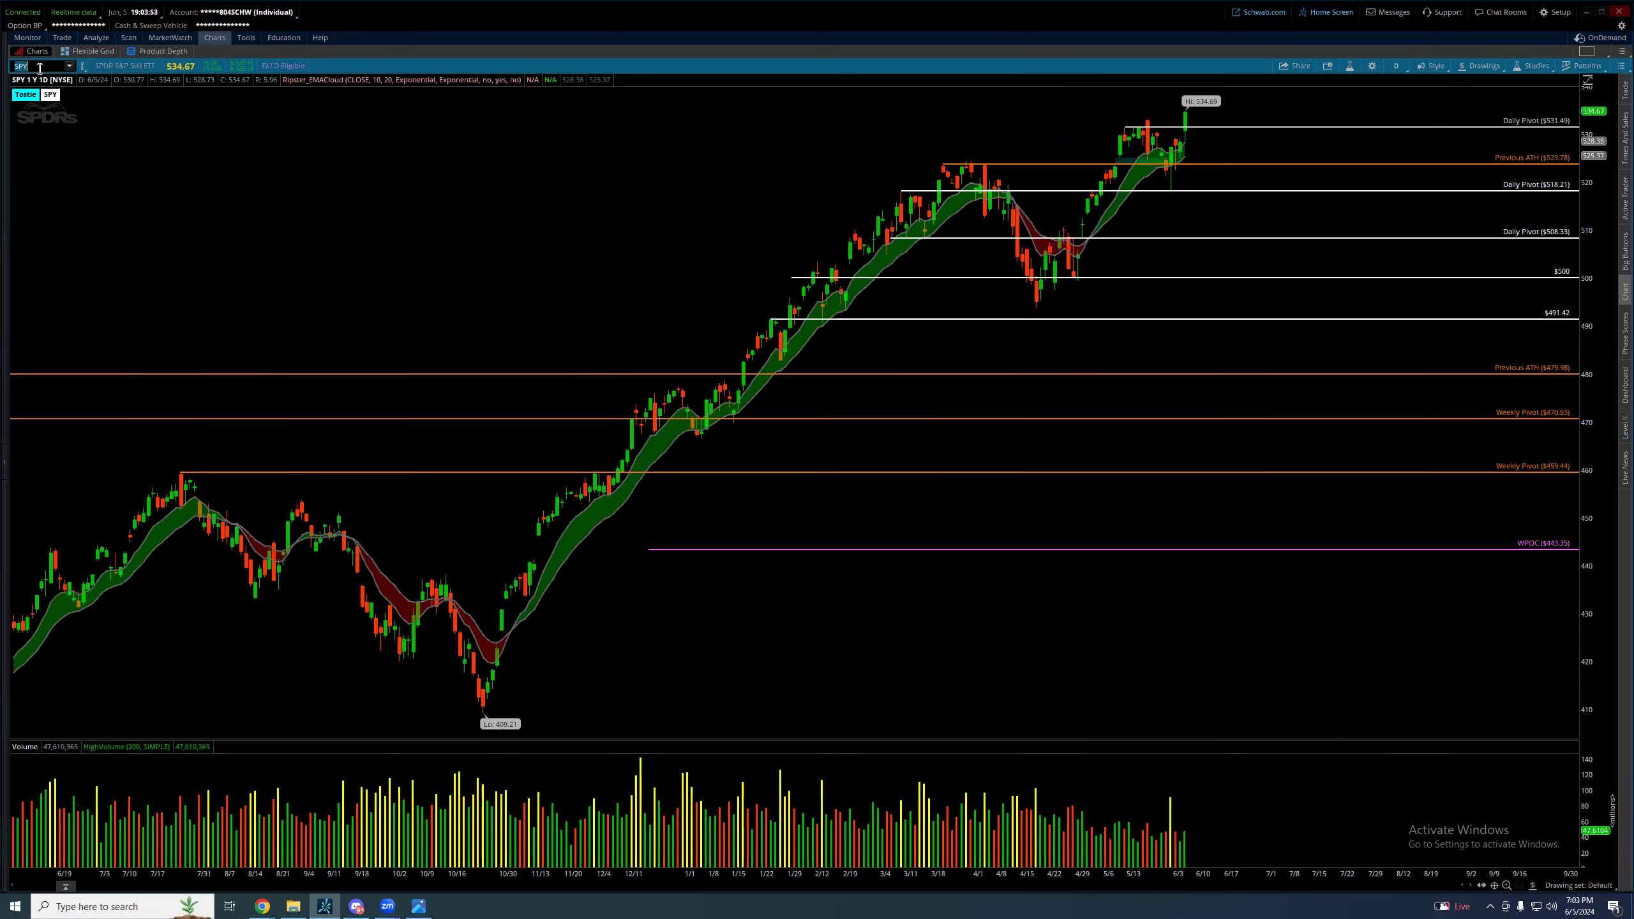
pyautogui.click(39, 68)
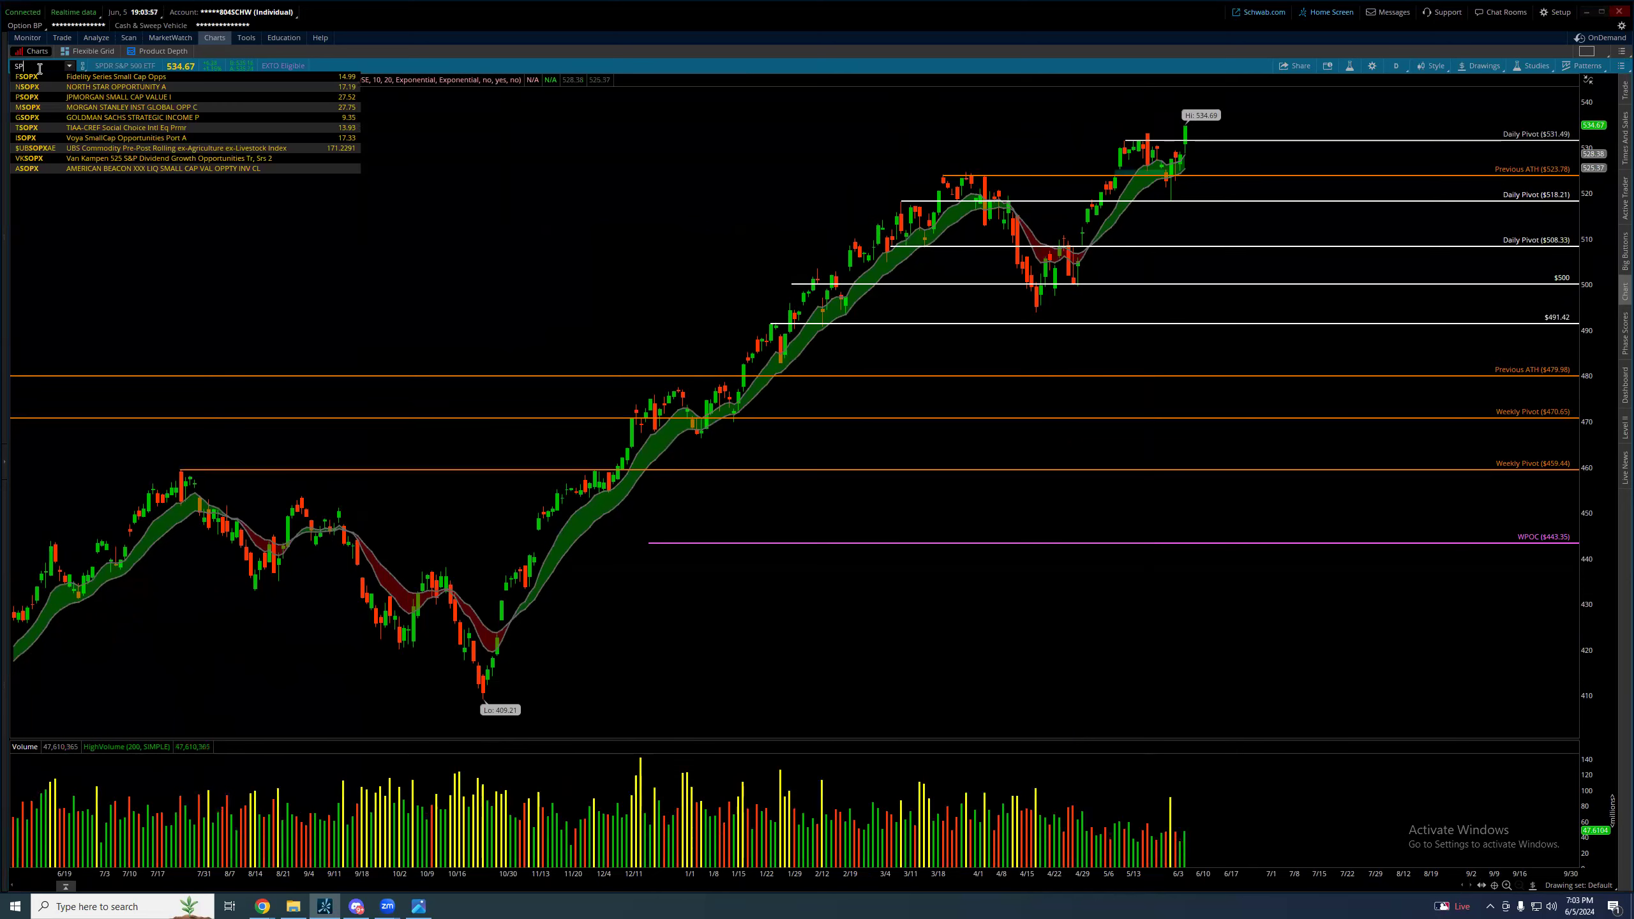
pyautogui.write('X')
pyautogui.press('Return')
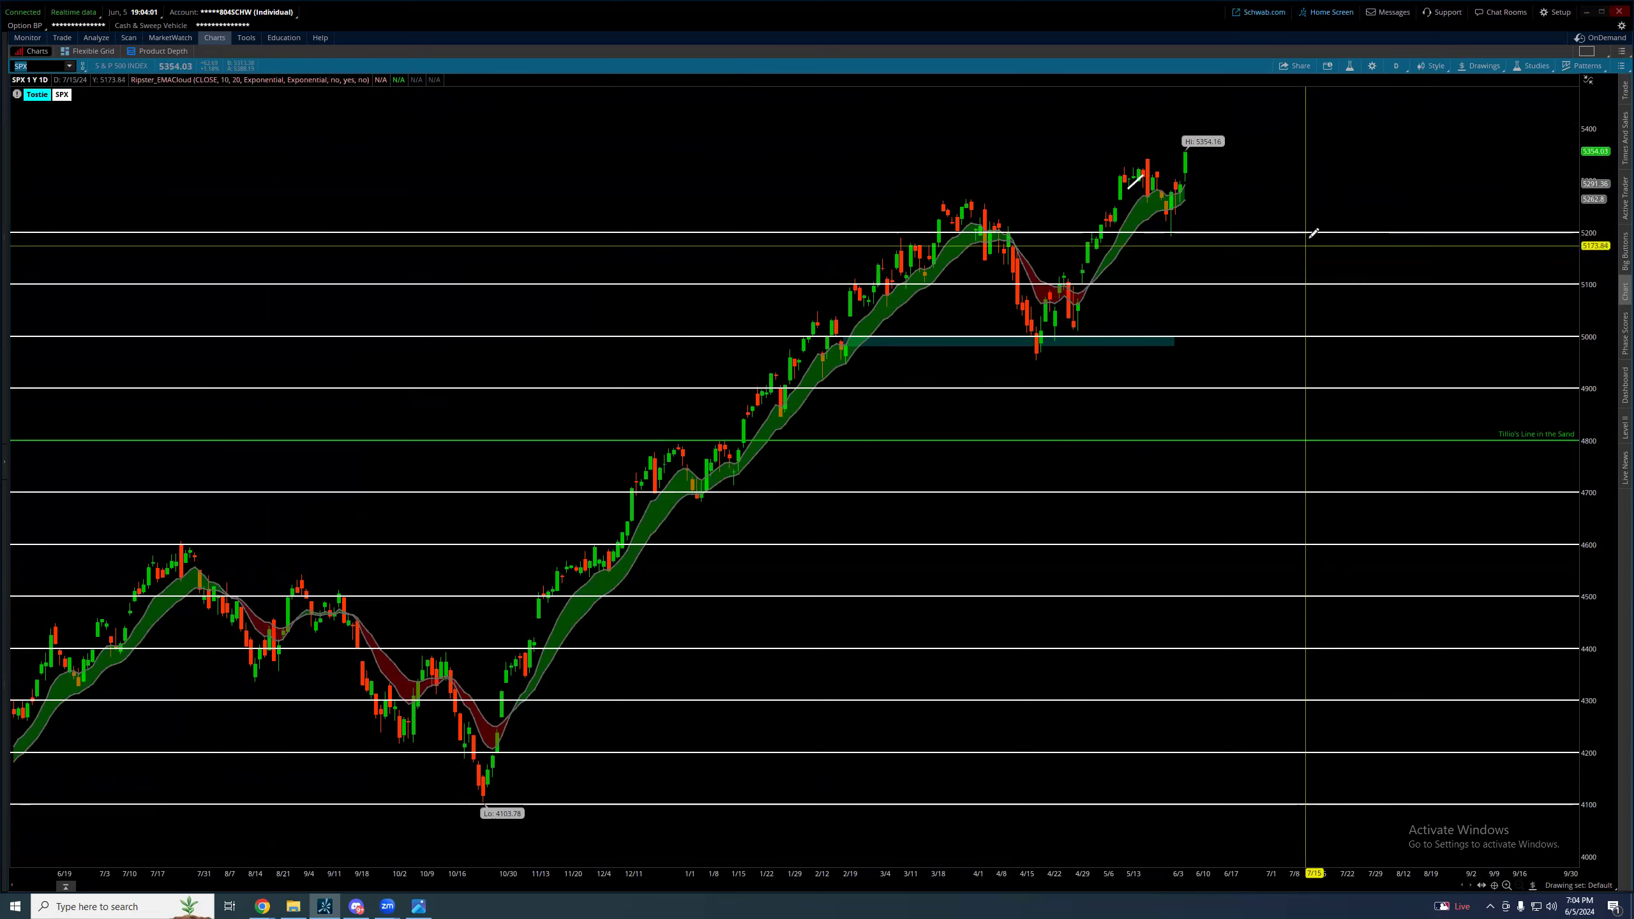
# Move the 5200 price level up and set its value to 5300
pyautogui.rightClick(1314, 234)
pyautogui.click(1317, 246)
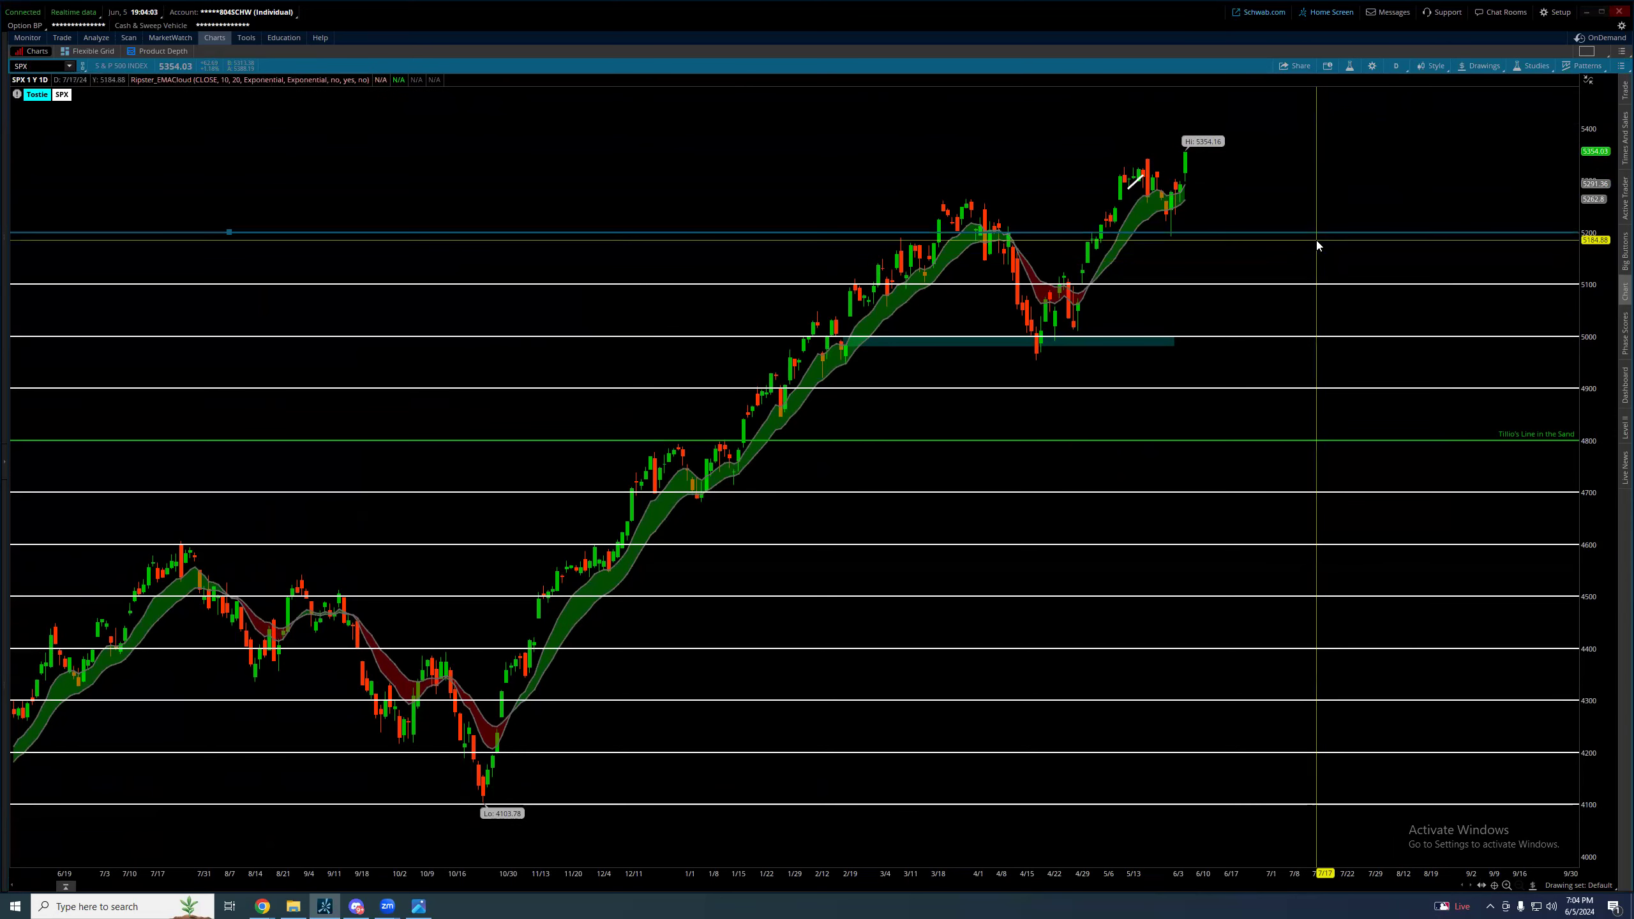
pyautogui.moveTo(1317, 234); pyautogui.dragTo(1334, 180)
pyautogui.rightClick(1332, 186)
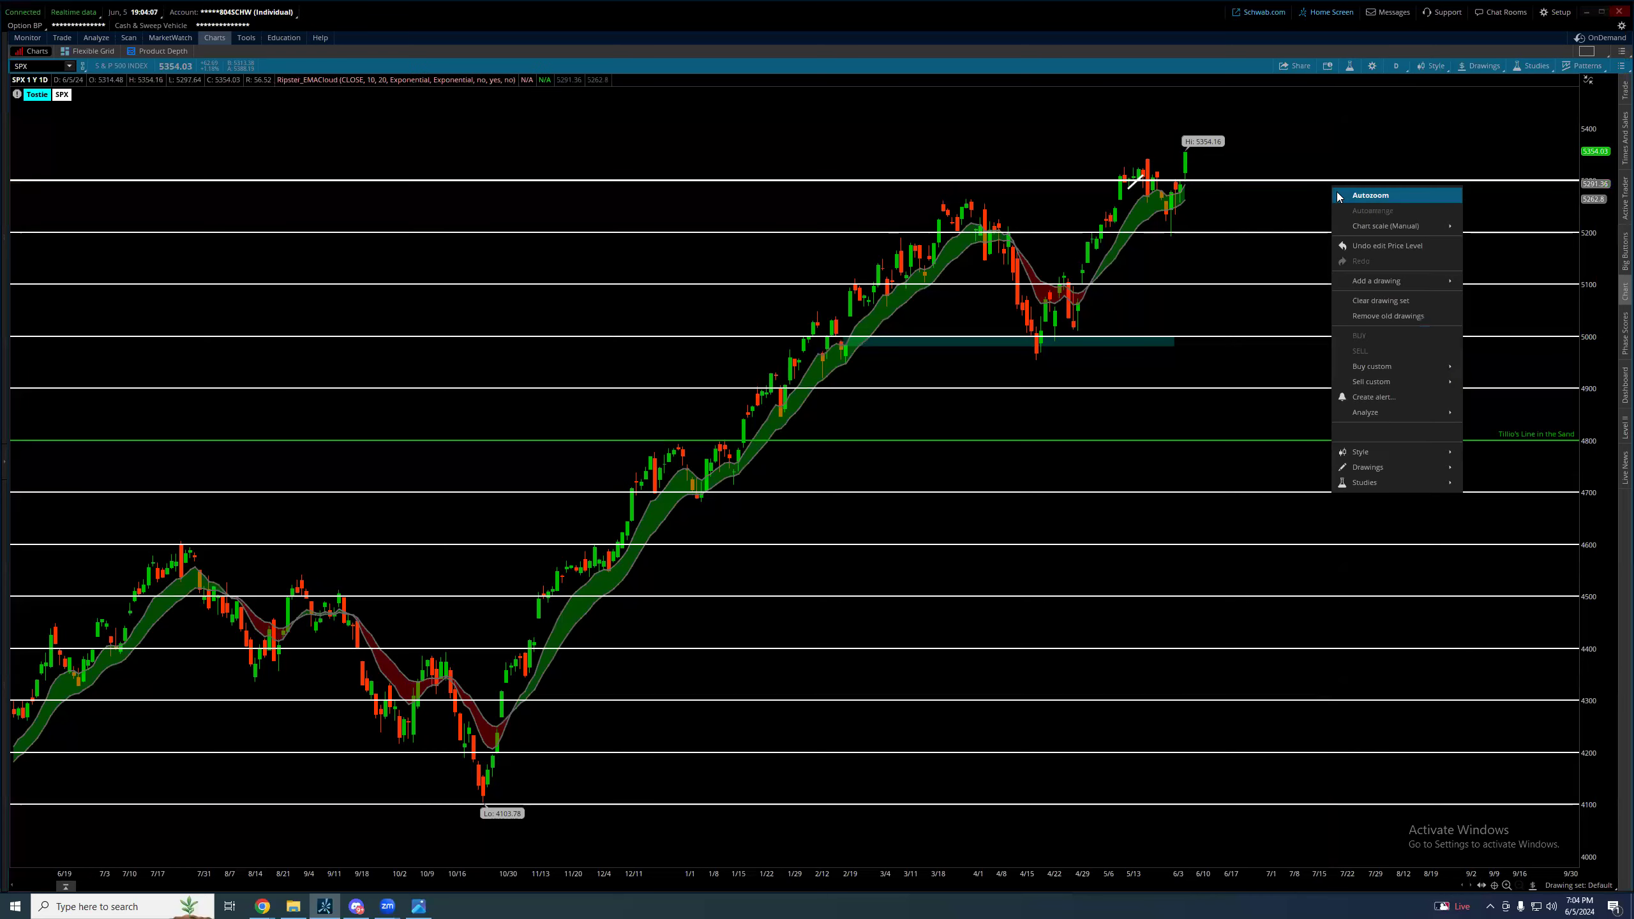
pyautogui.click(1339, 195)
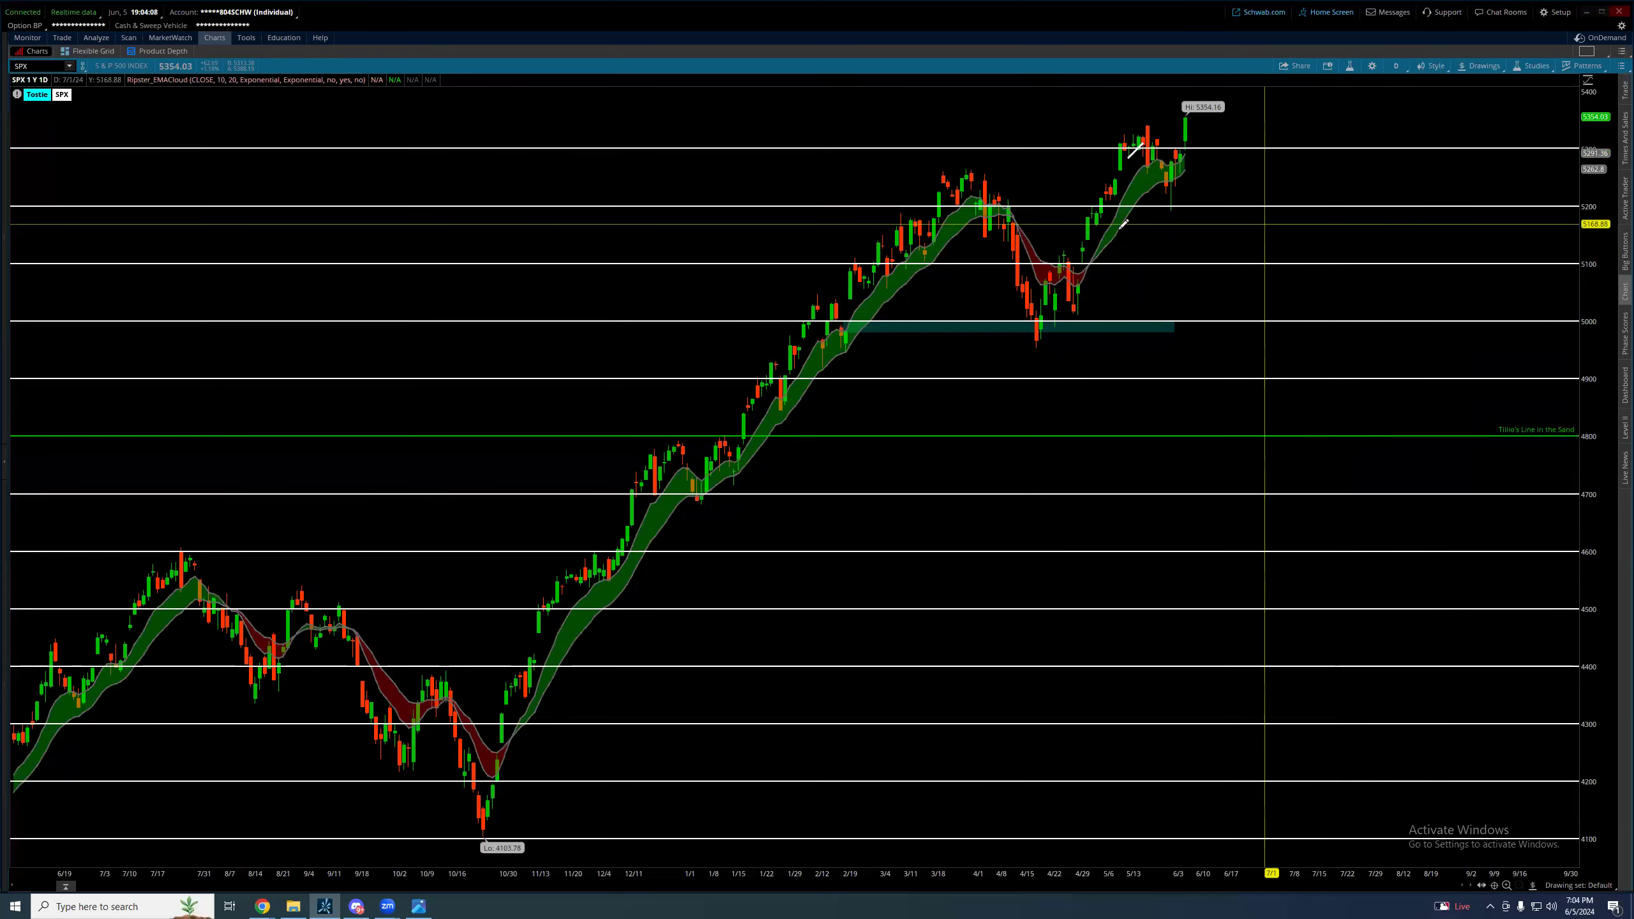
pyautogui.rightClick(1233, 141)
pyautogui.rightClick(1204, 149)
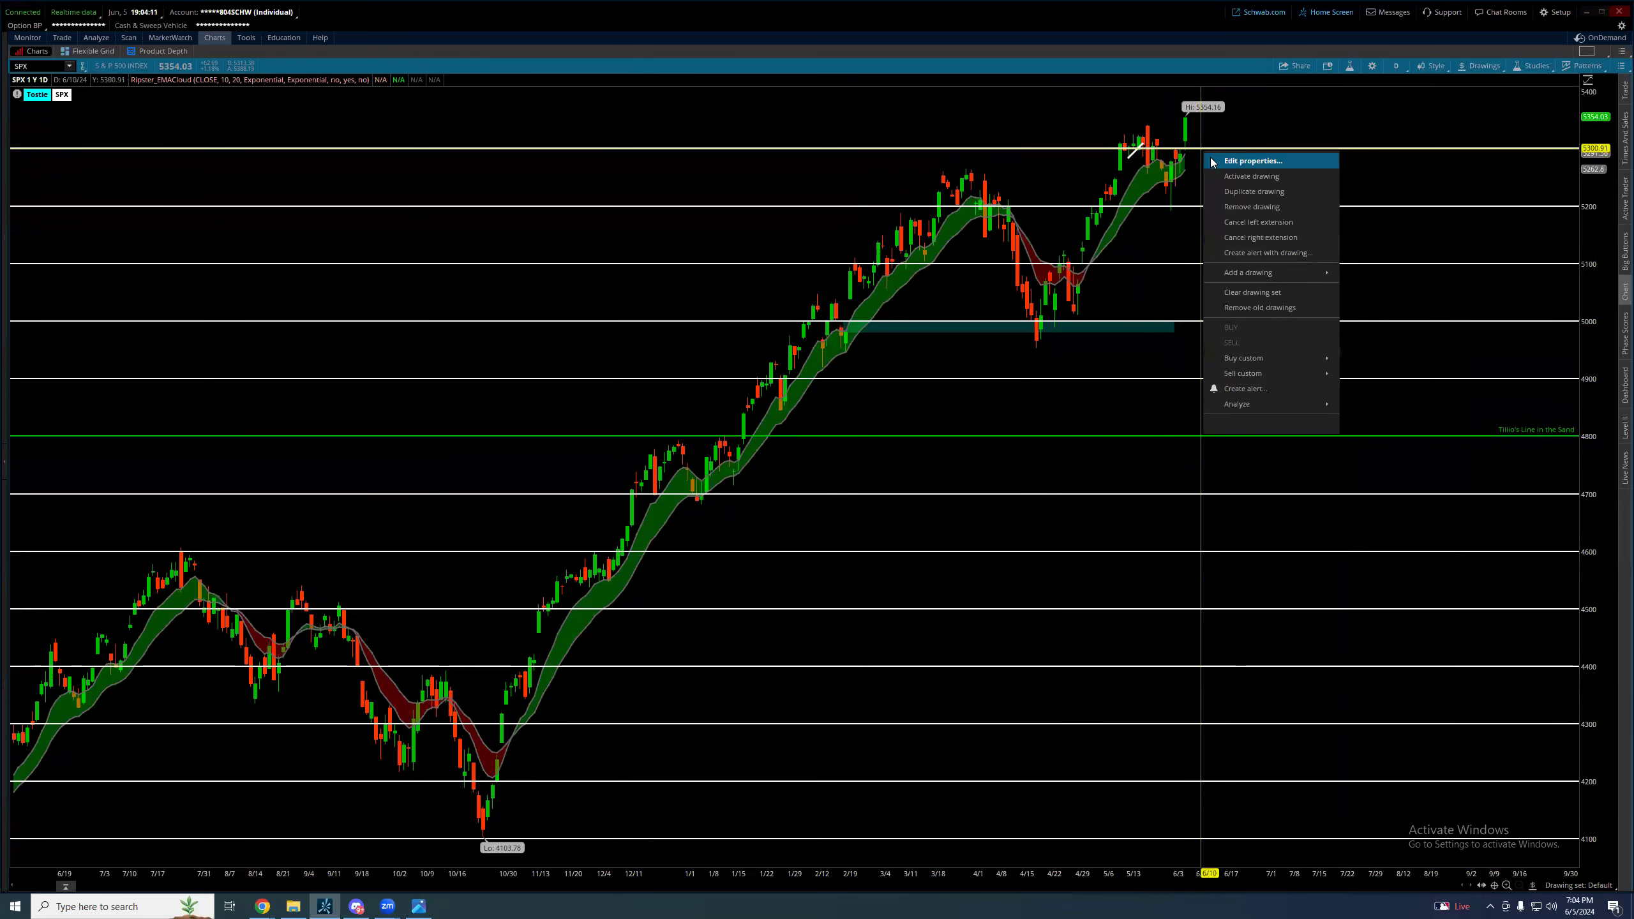
pyautogui.click(1212, 163)
pyautogui.click(715, 433)
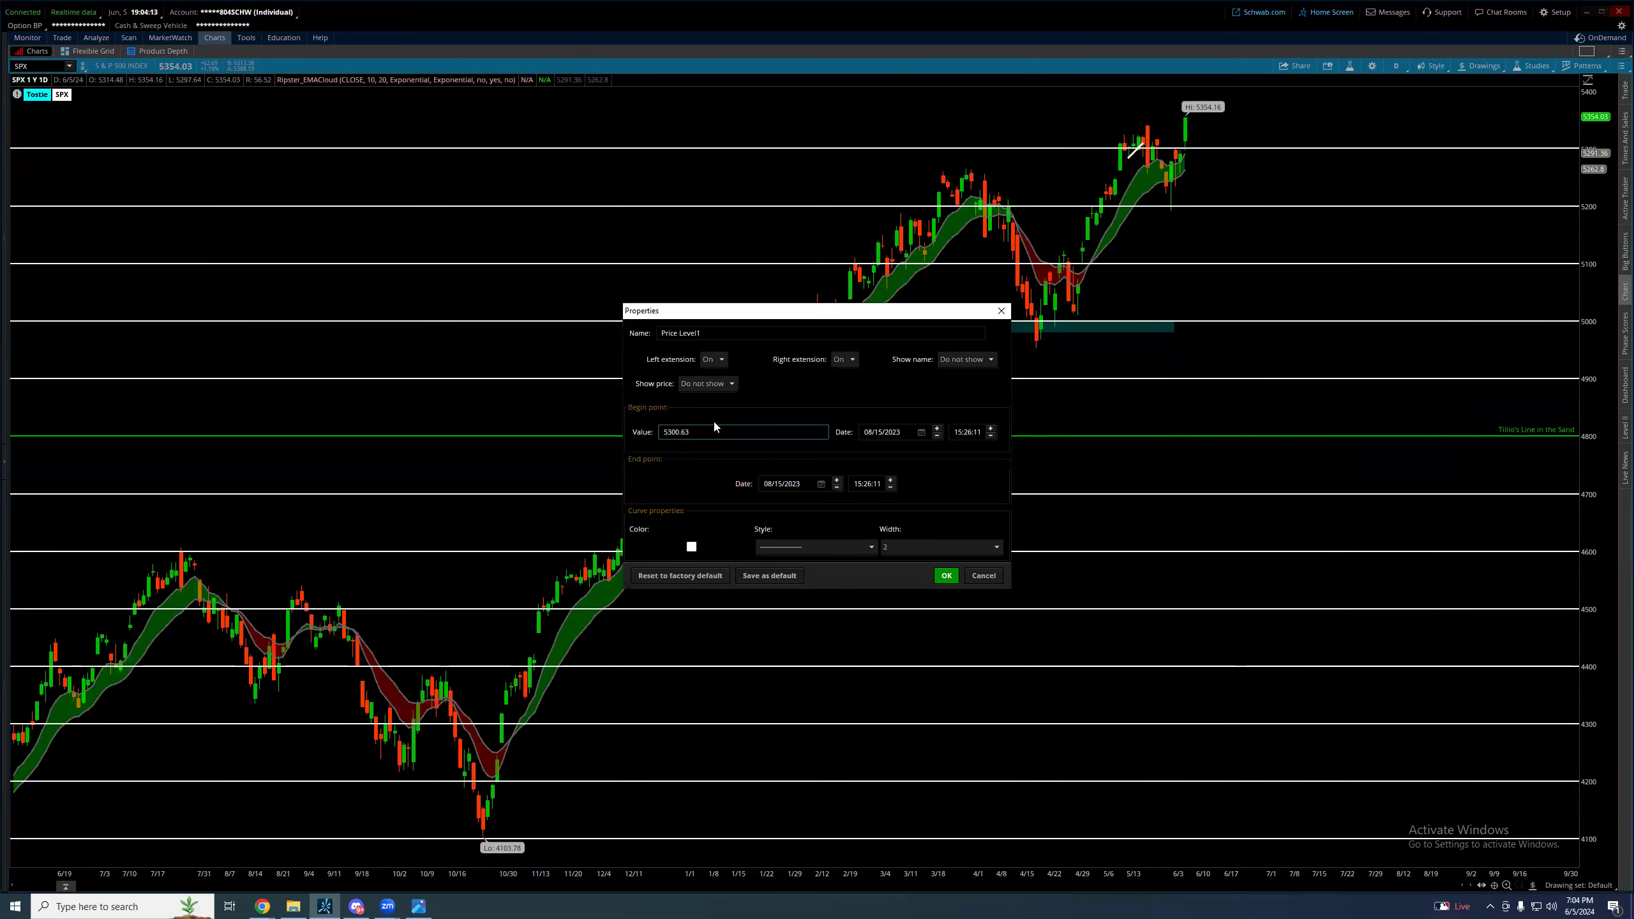
pyautogui.click(947, 576)
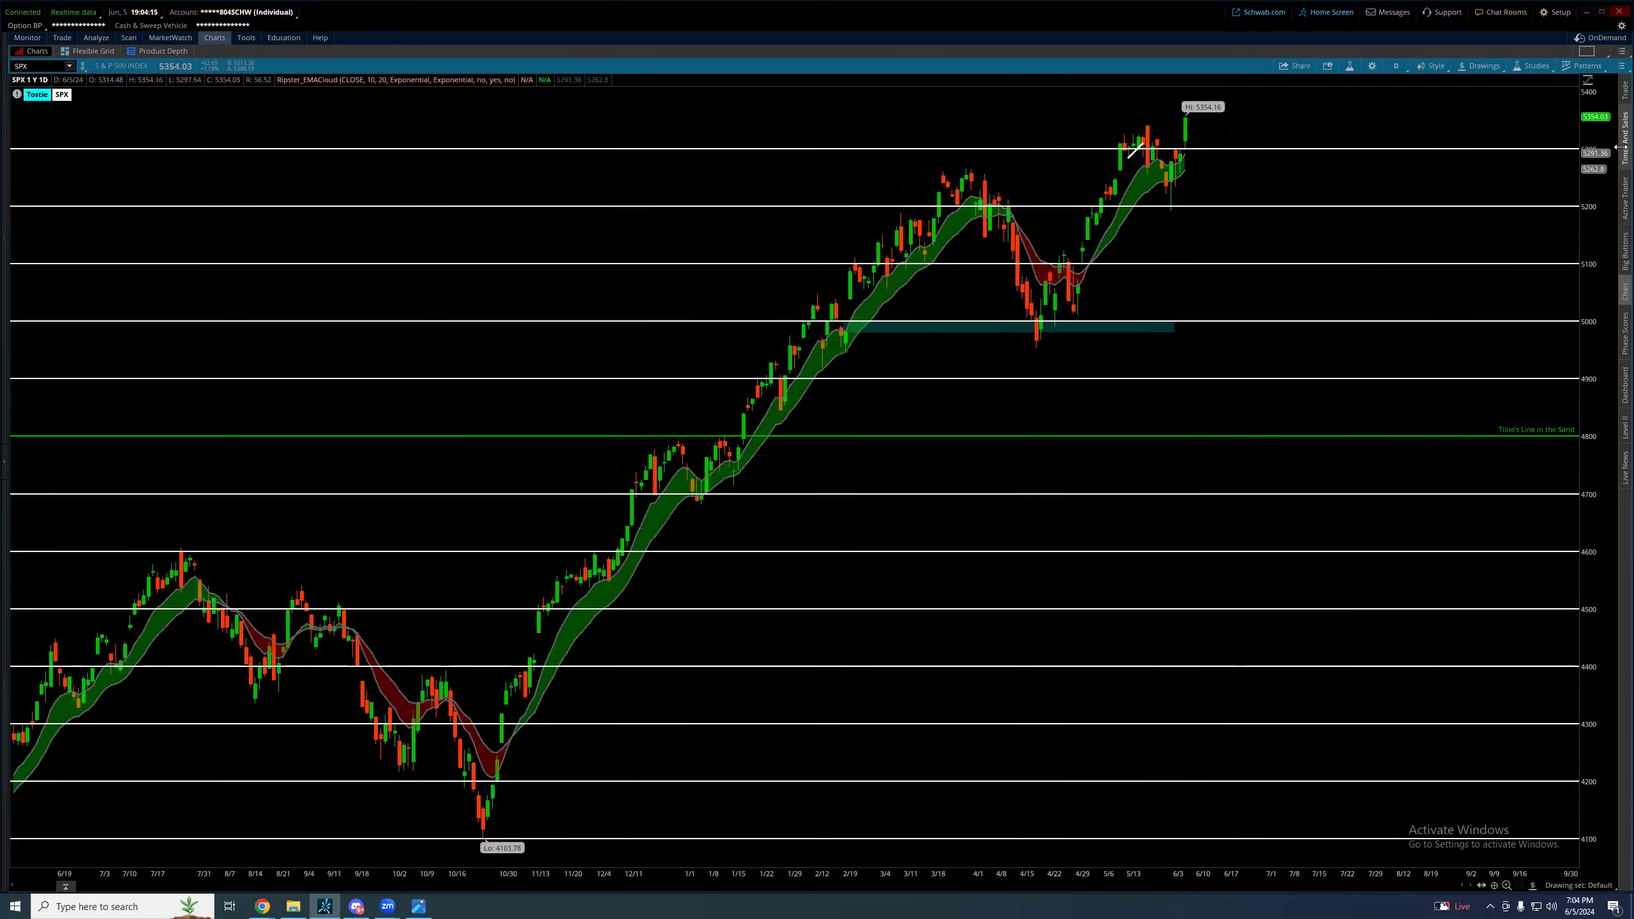
# Duplicate the 5300 level and set the copy's price to 5400
pyautogui.rightClick(1453, 185)
pyautogui.click(1474, 227)
pyautogui.moveTo(1350, 186)
pyautogui.mouseDown()
pyautogui.moveTo(1328, 160)
pyautogui.moveTo(1342, 125)
pyautogui.moveTo(1342, 138)
pyautogui.mouseUp()
pyautogui.doubleClick(1342, 139)
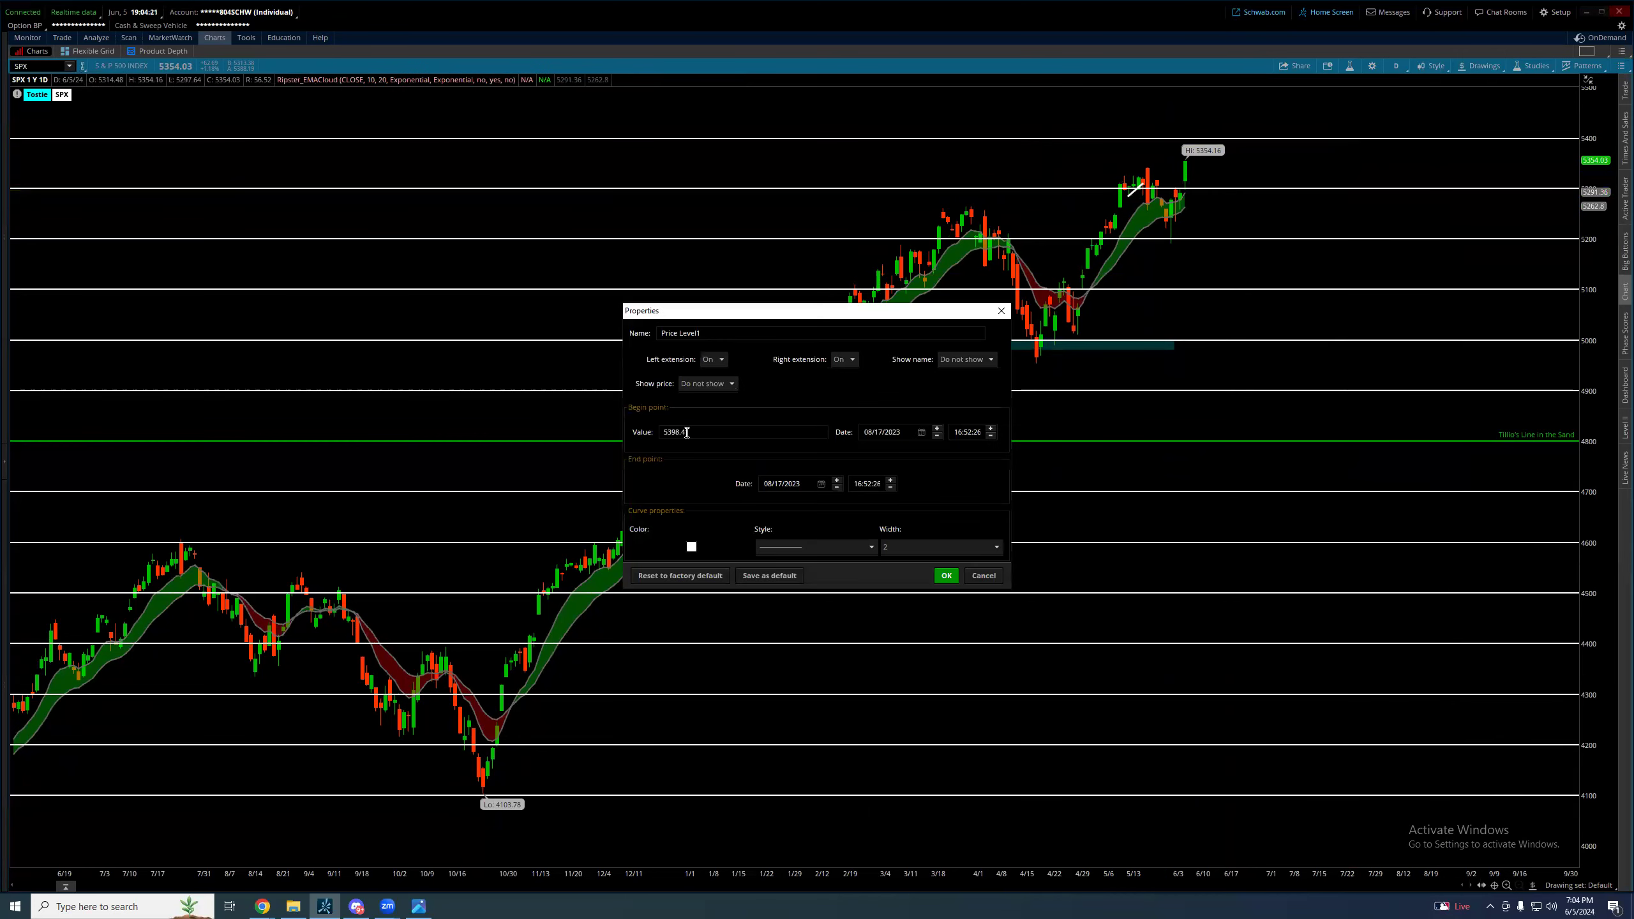
pyautogui.press('BackSpace')
pyautogui.press('BackSpace')
pyautogui.press('BackSpace')
pyautogui.press('BackSpace')
pyautogui.press('BackSpace')
pyautogui.write('400')
pyautogui.click(946, 576)
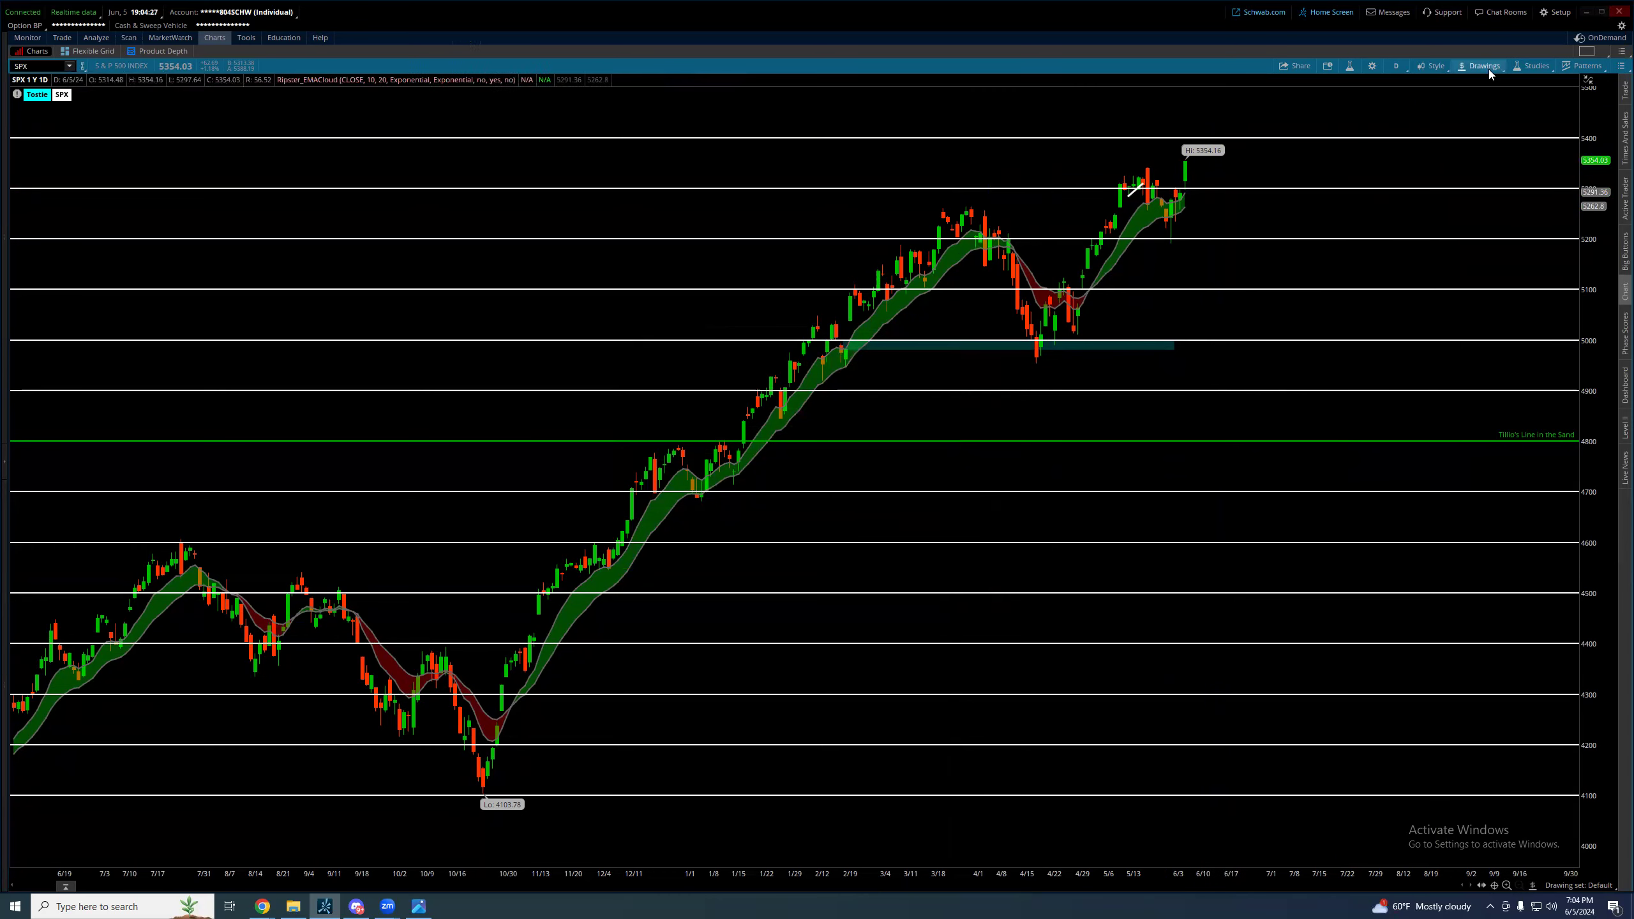
# Load the SPY chart
pyautogui.click(43, 68)
pyautogui.write('SPY')
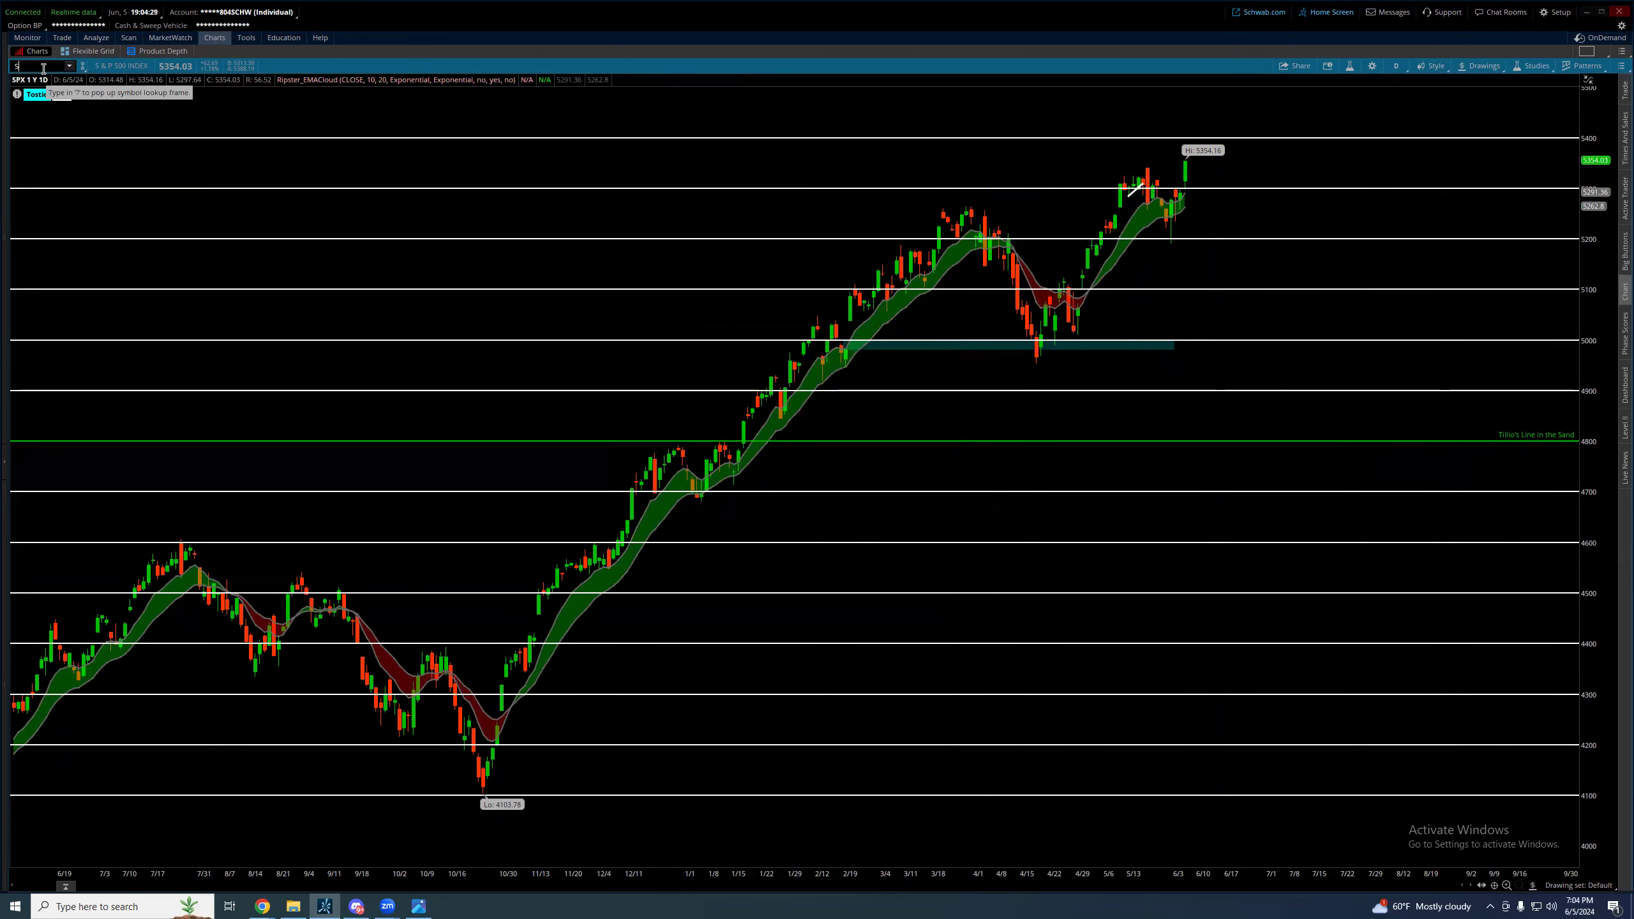
pyautogui.press('Return')
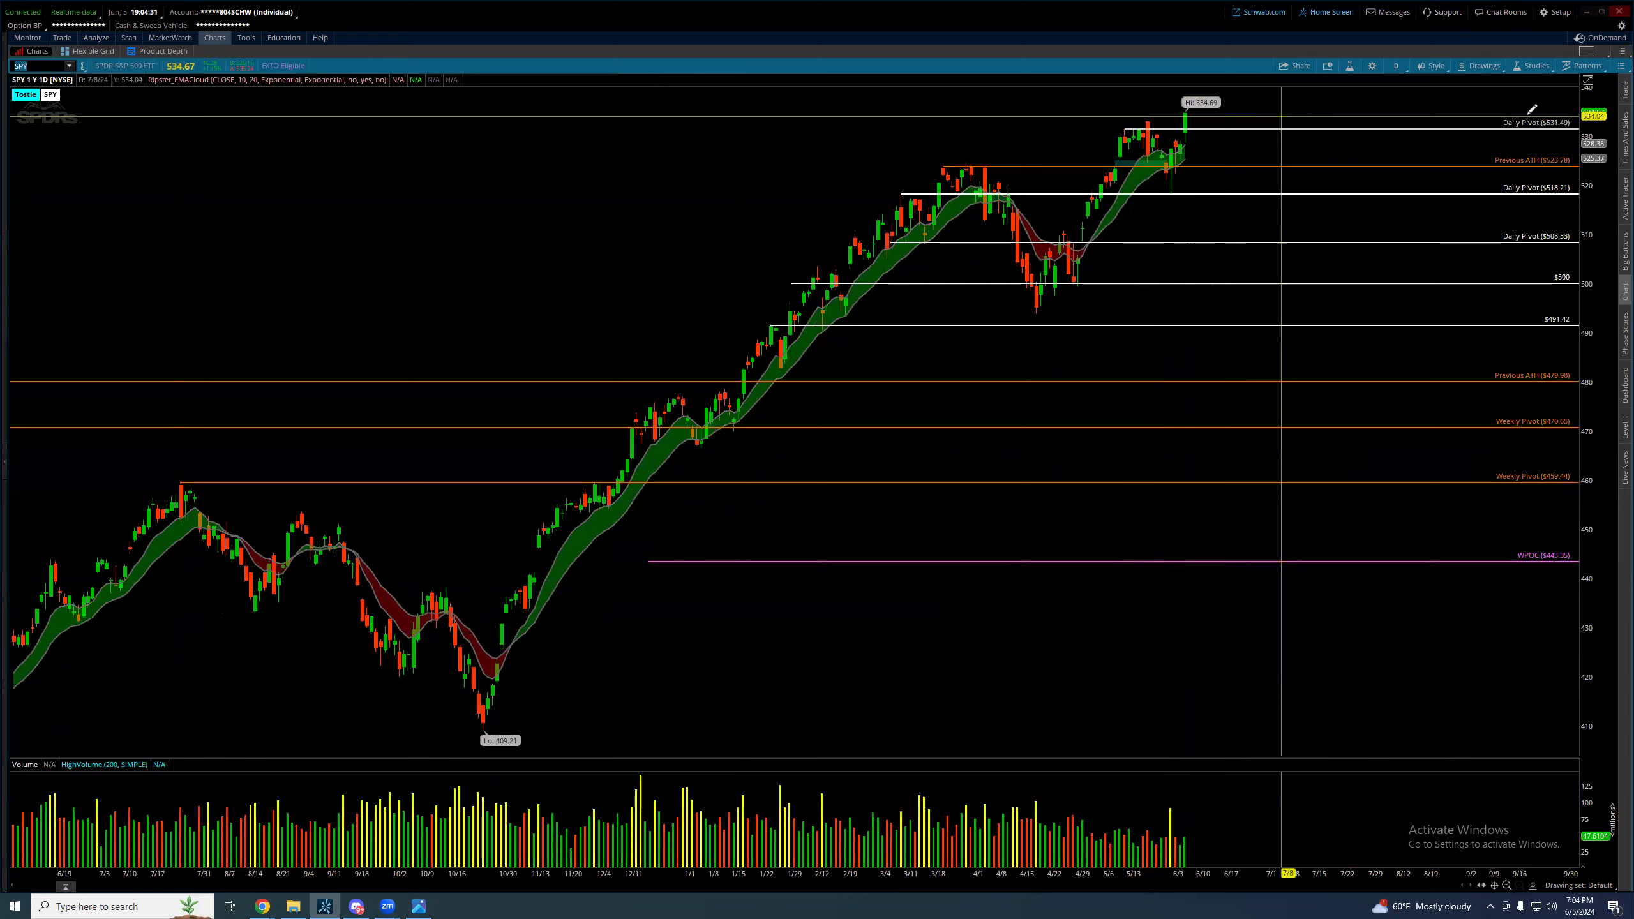